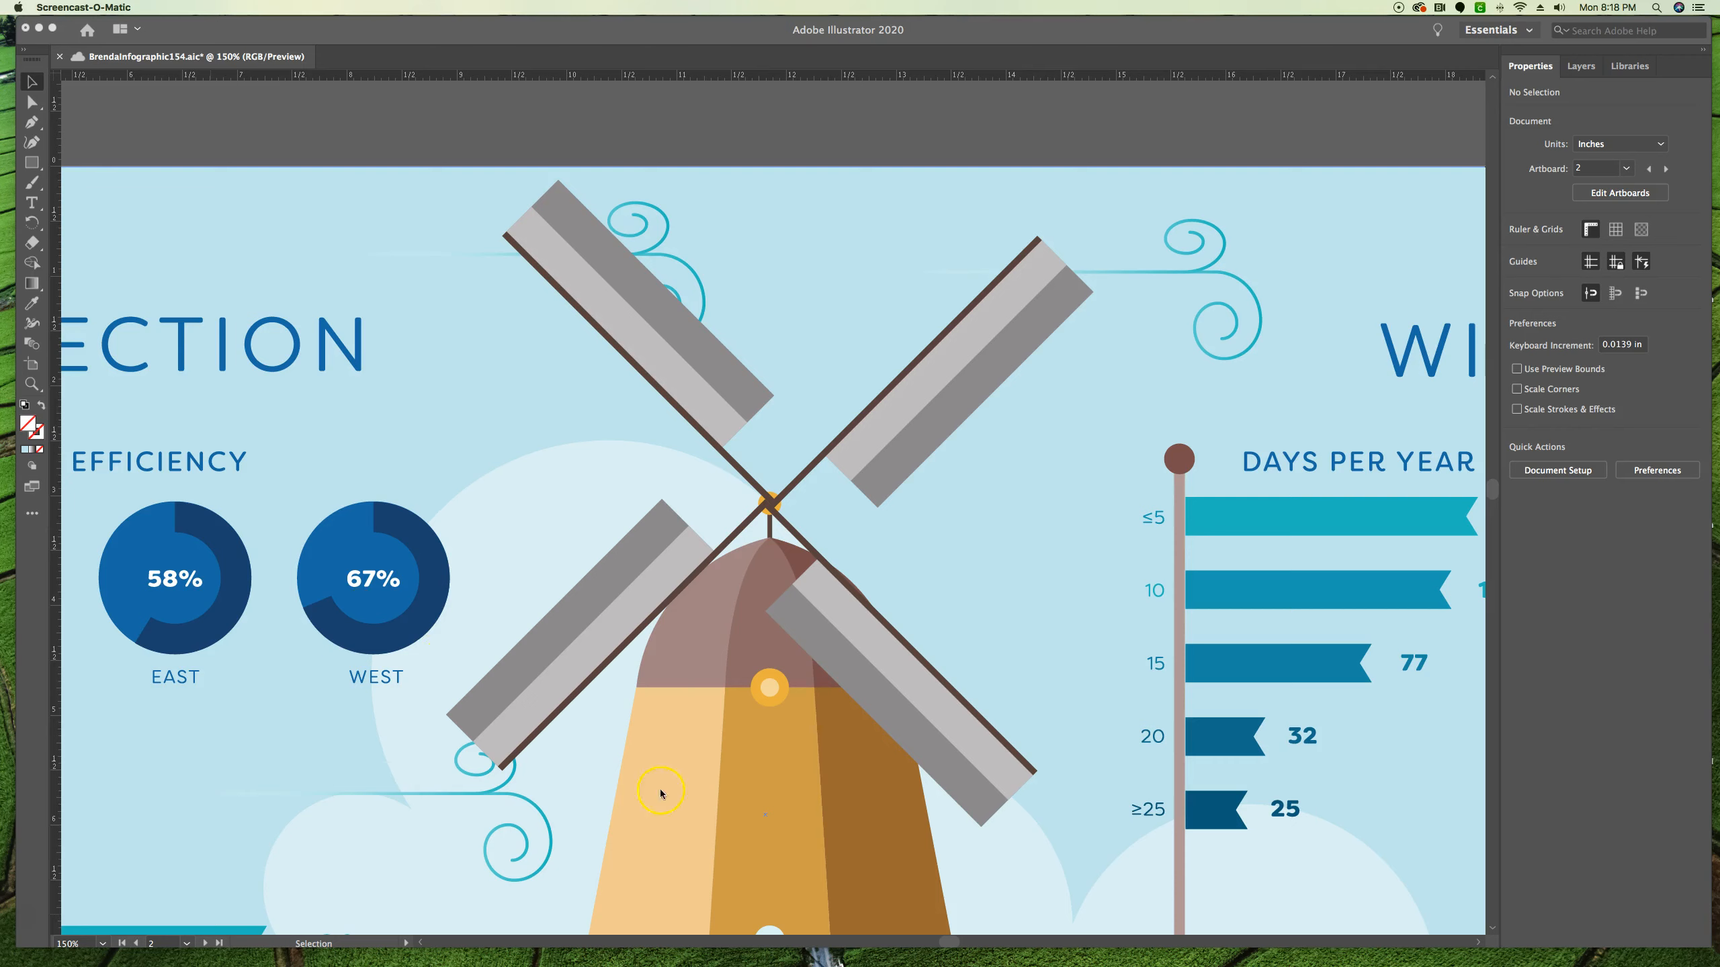
Isolate the flower group beneath the 28% NORTH banner and select its orange petal circle.
{"action": "left_click", "coordinate": [727, 784]}
{"action": "key", "text": "space"}
{"action": "left_click_drag", "start_coordinate": [671, 676], "coordinate": [750, 566]}
{"action": "key", "text": "super+0"}
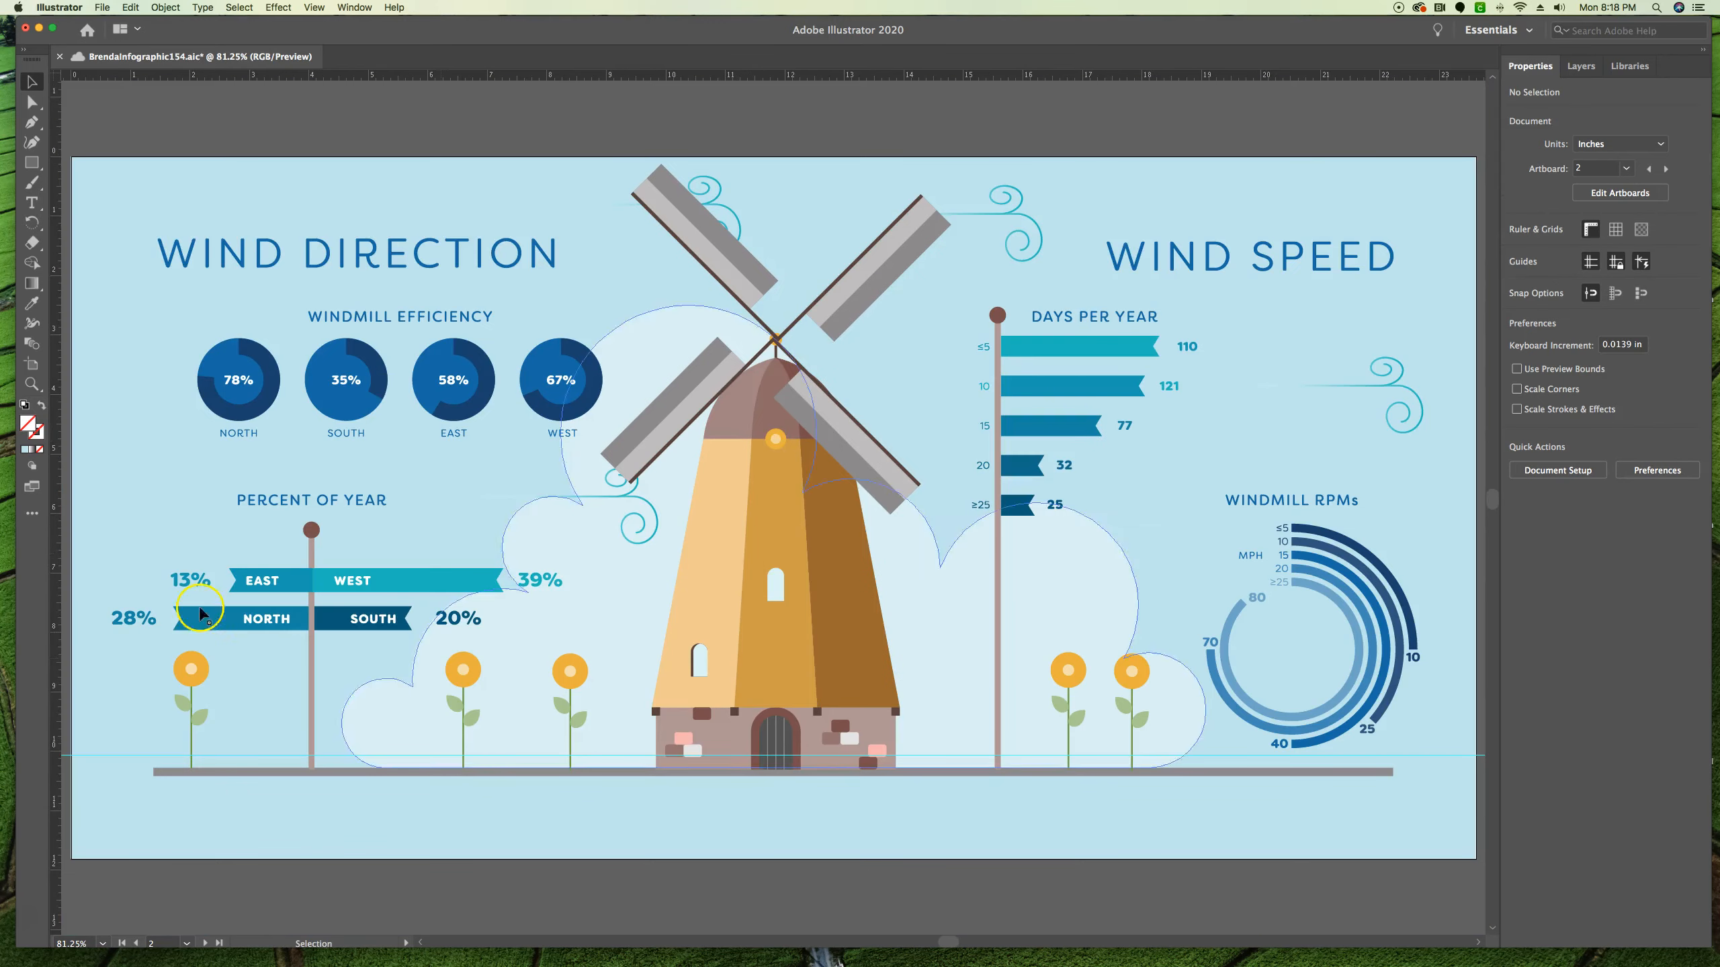
{"action": "left_click", "coordinate": [197, 672]}
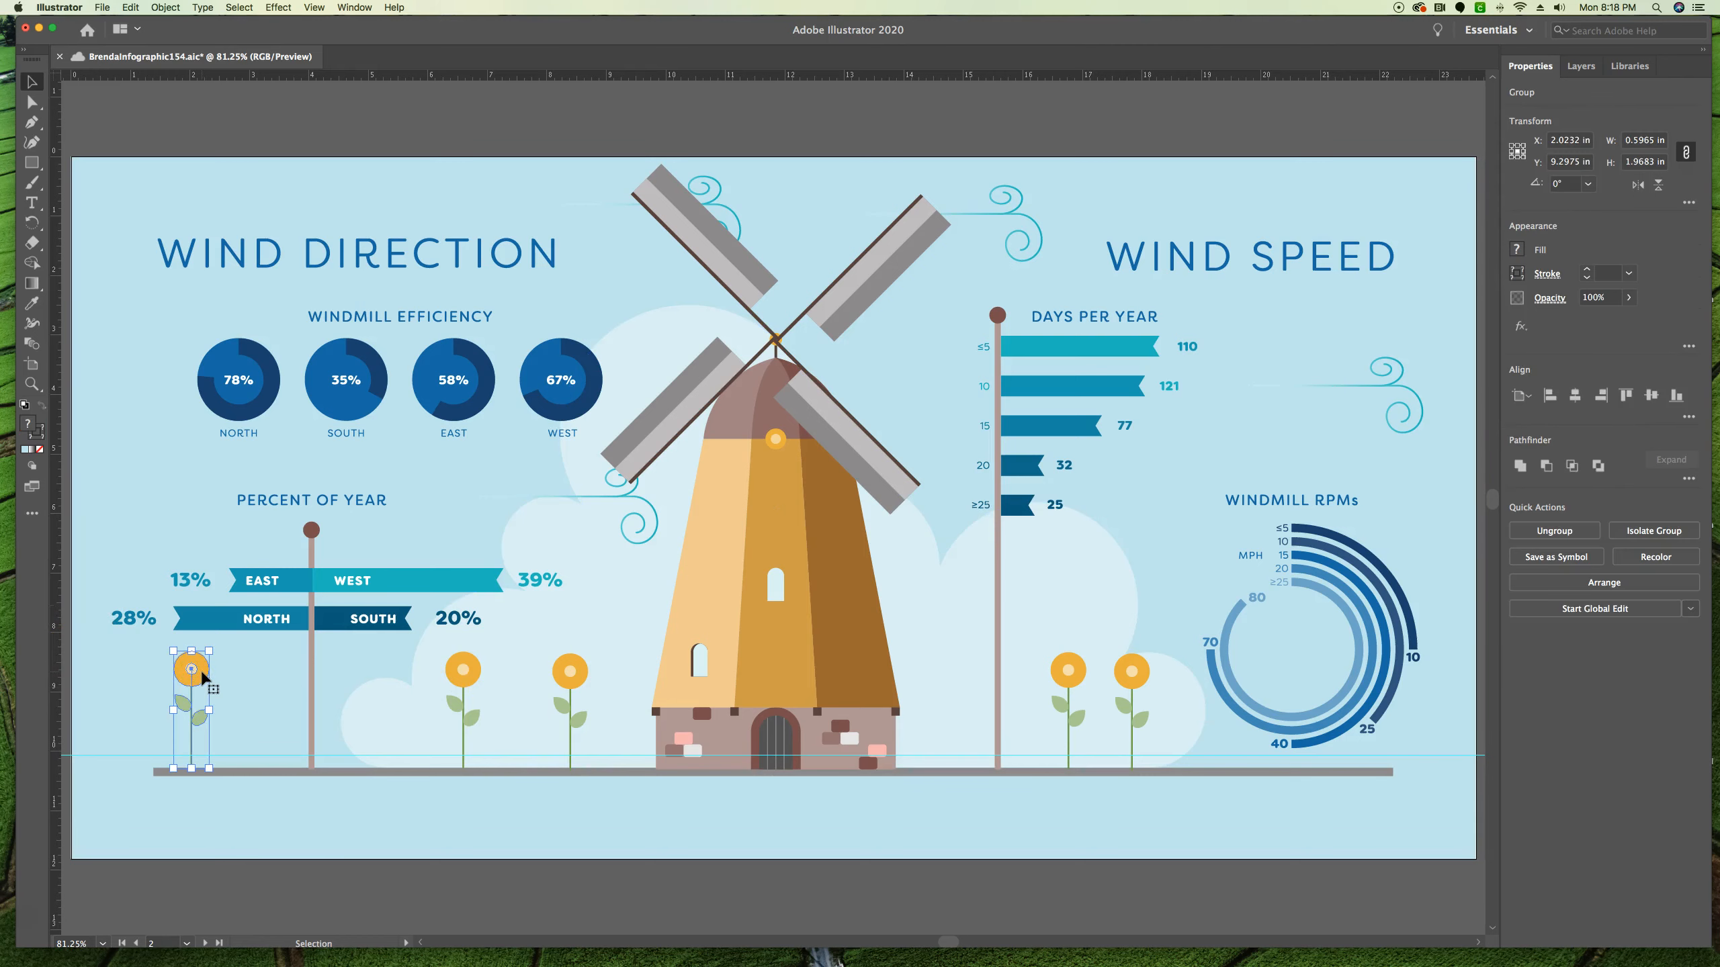
{"action": "key", "text": "super+equal"}
{"action": "key", "text": "super+equal"}
{"action": "key", "text": "super+equal"}
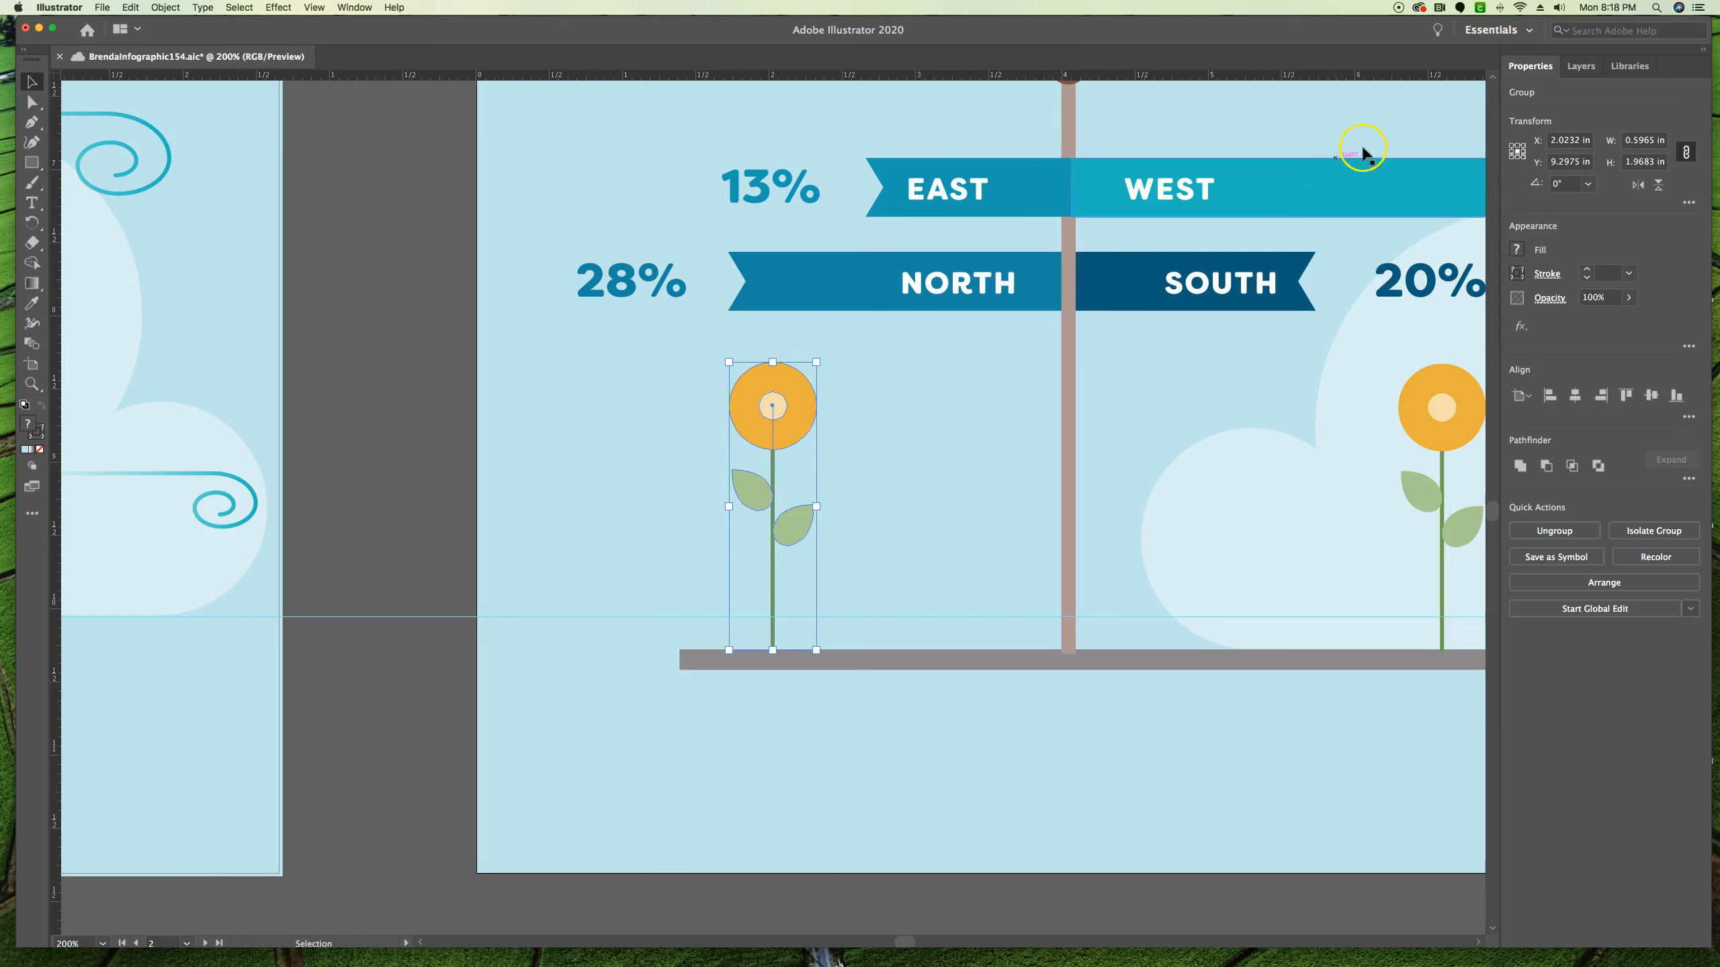
{"action": "double_click", "coordinate": [790, 404]}
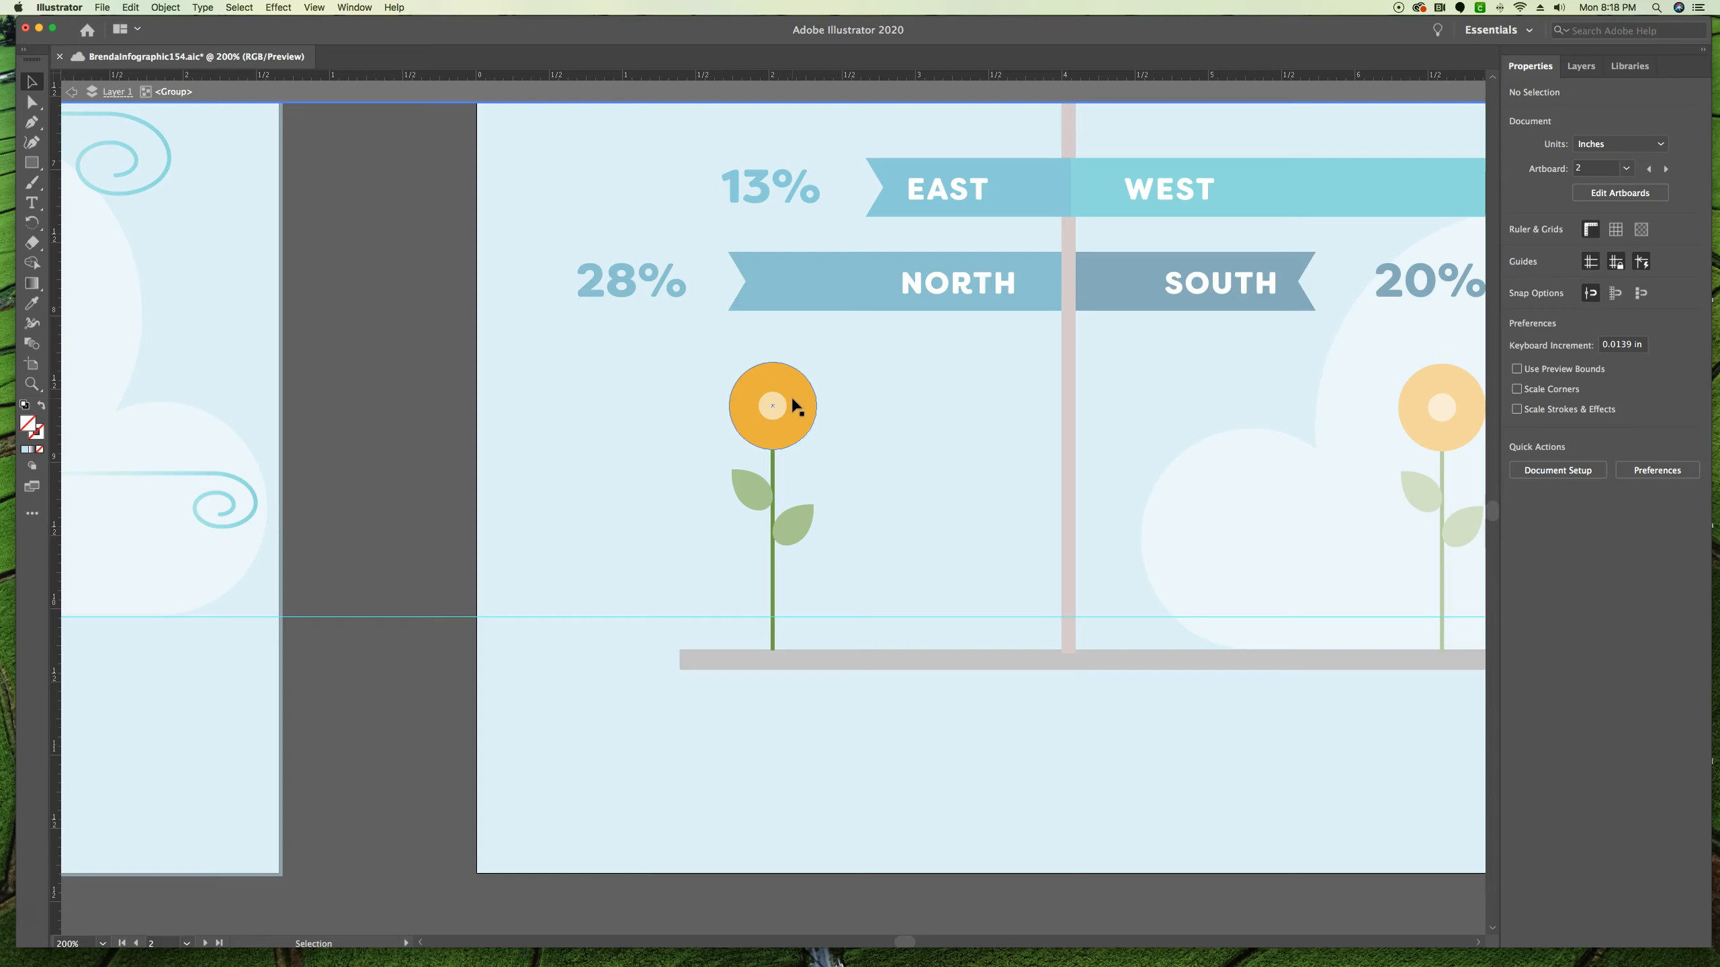
{"action": "left_click", "coordinate": [787, 377]}
{"action": "left_click", "coordinate": [777, 440]}
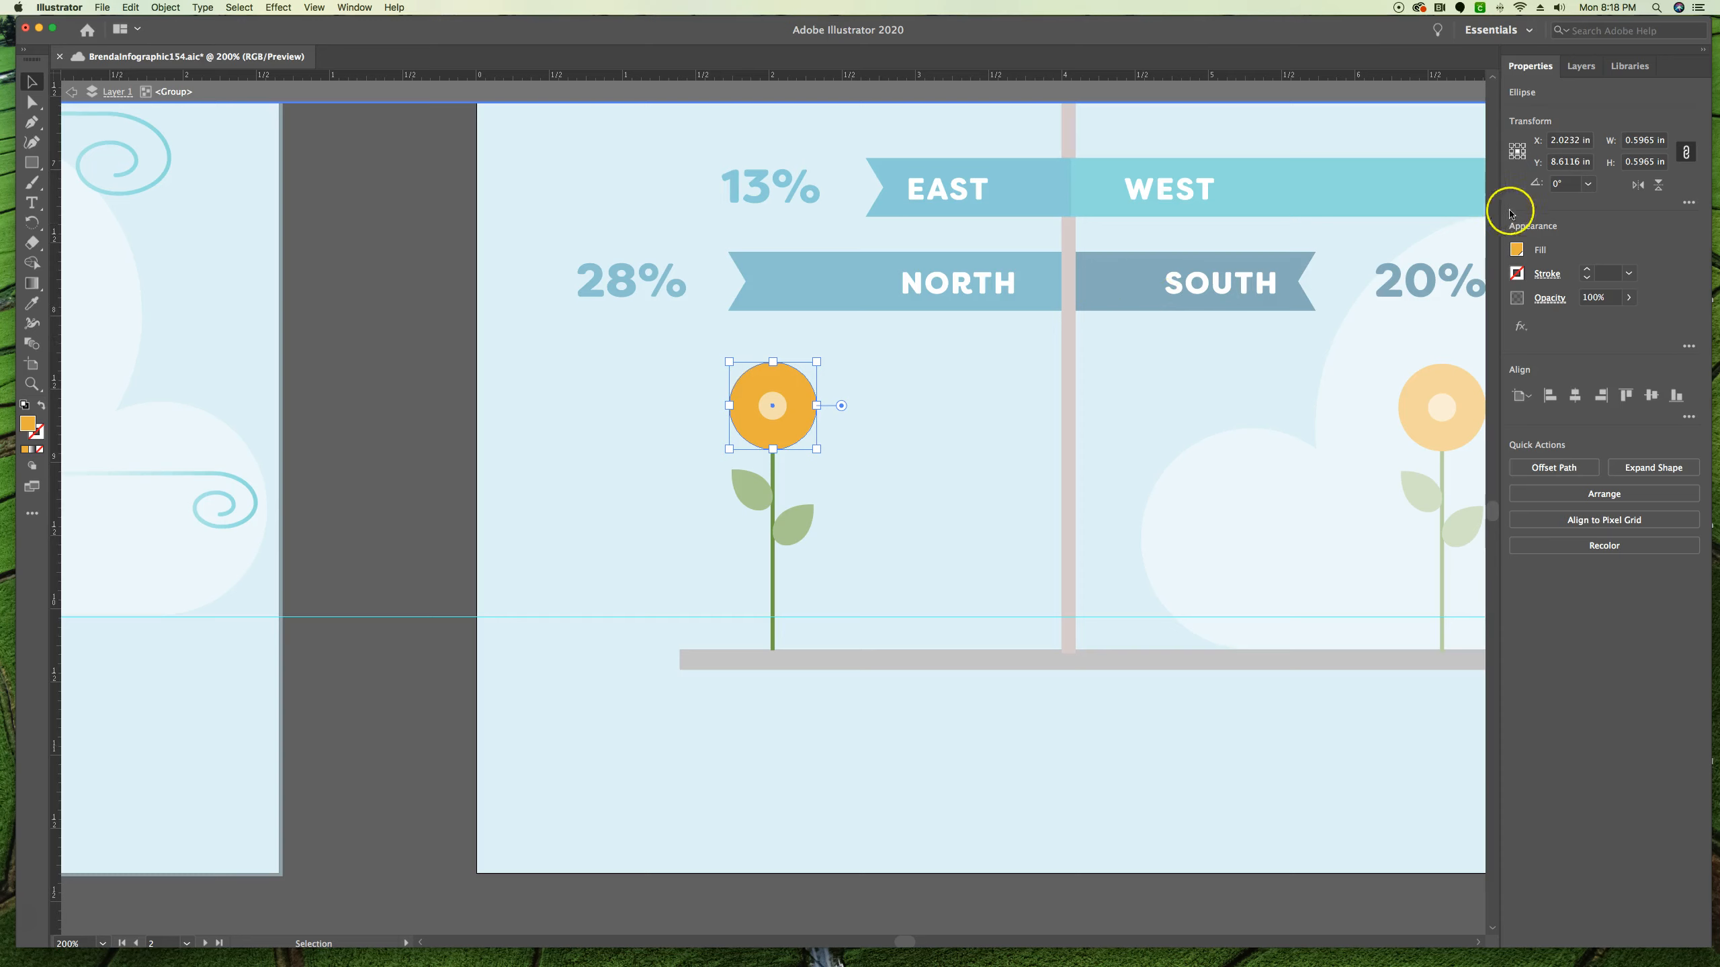
Apply a Pucker & Bloat effect of 37% to the orange petal circle with preview on, and exit the flower's isolation.
{"action": "left_click", "coordinate": [1520, 328]}
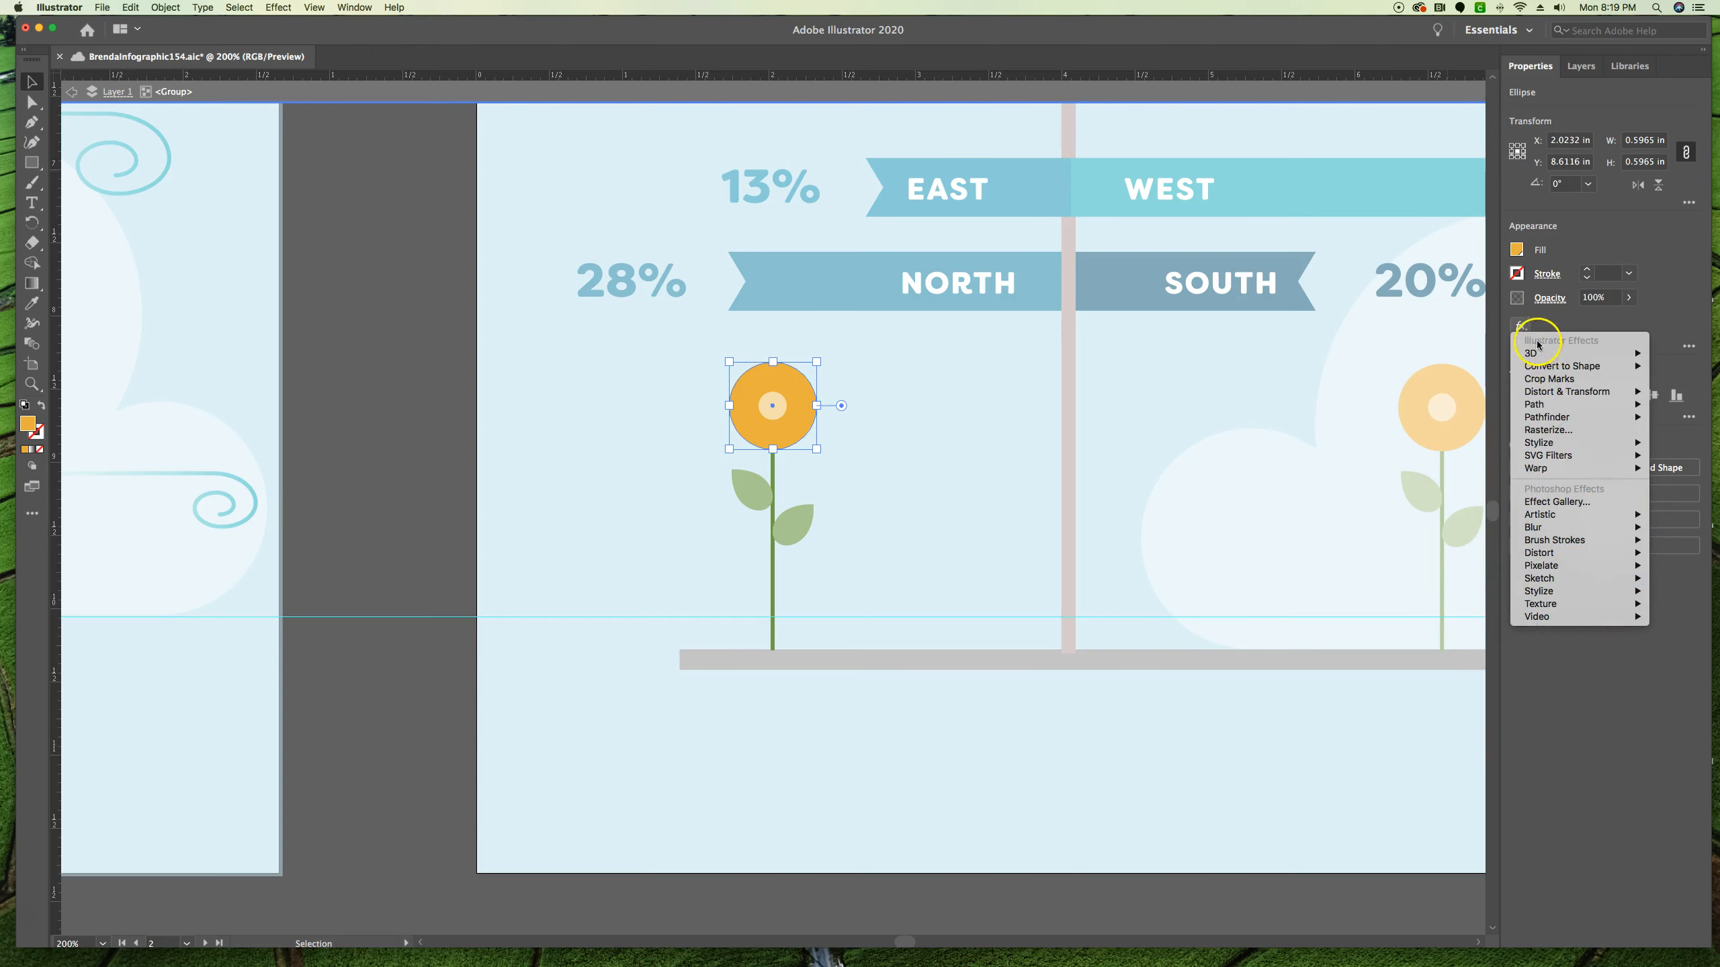
{"action": "mouse_move", "coordinate": [1545, 381]}
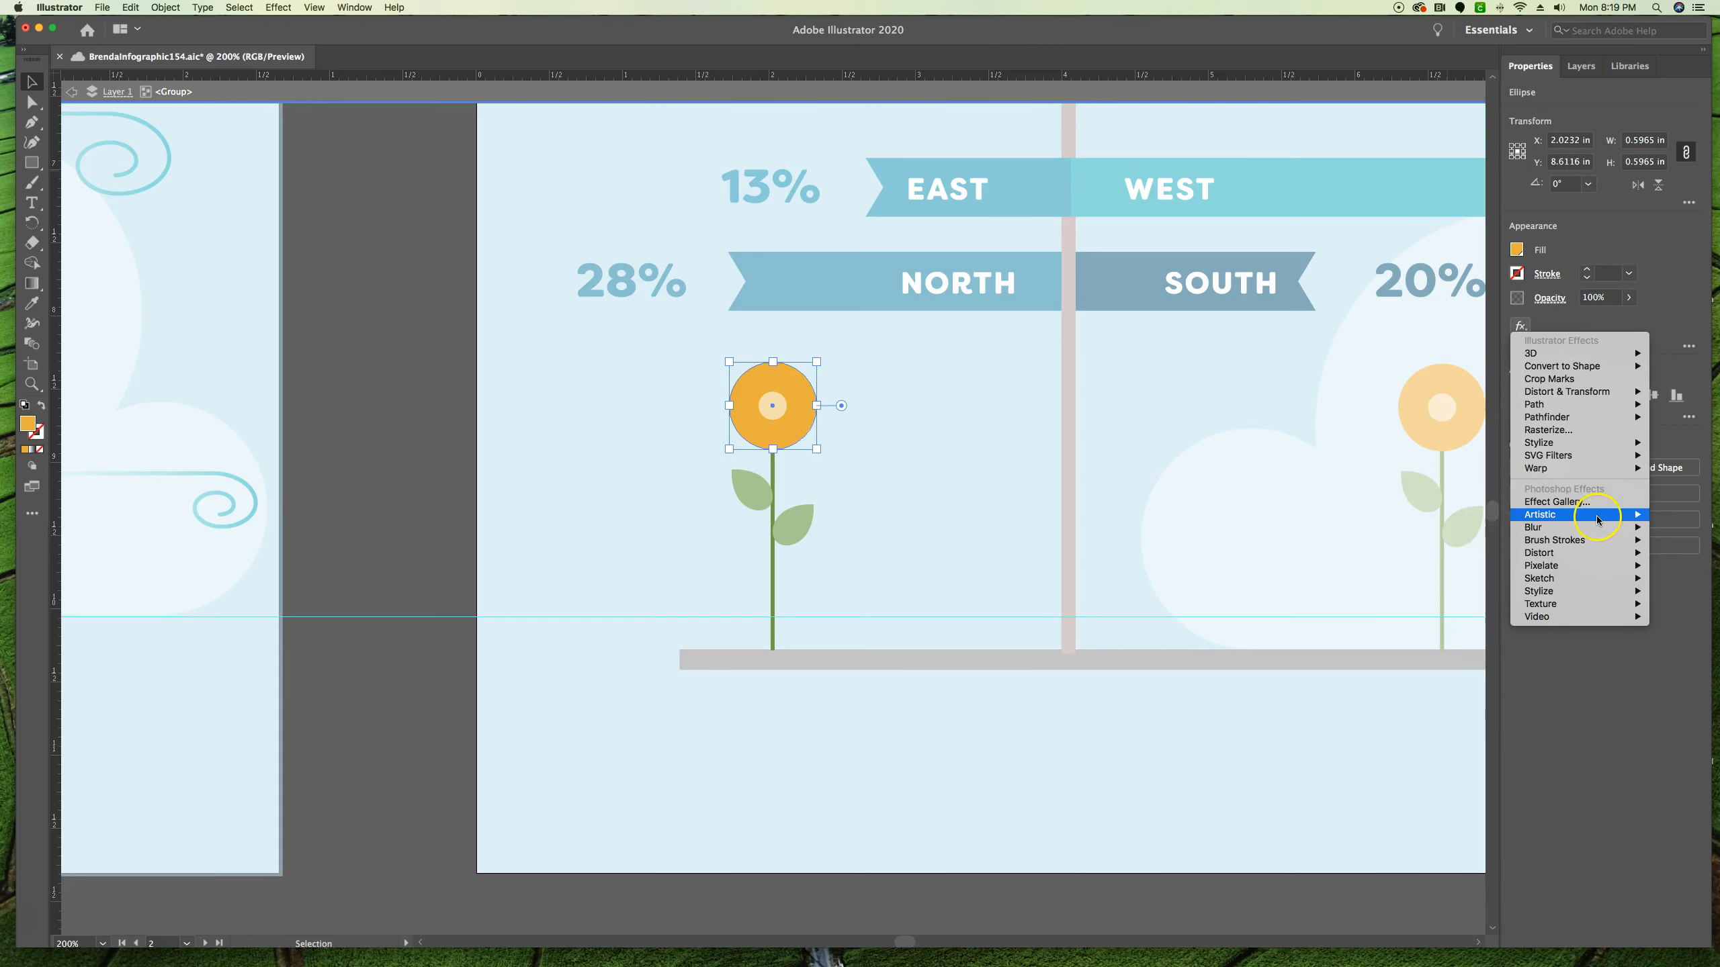
{"action": "mouse_move", "coordinate": [1593, 518]}
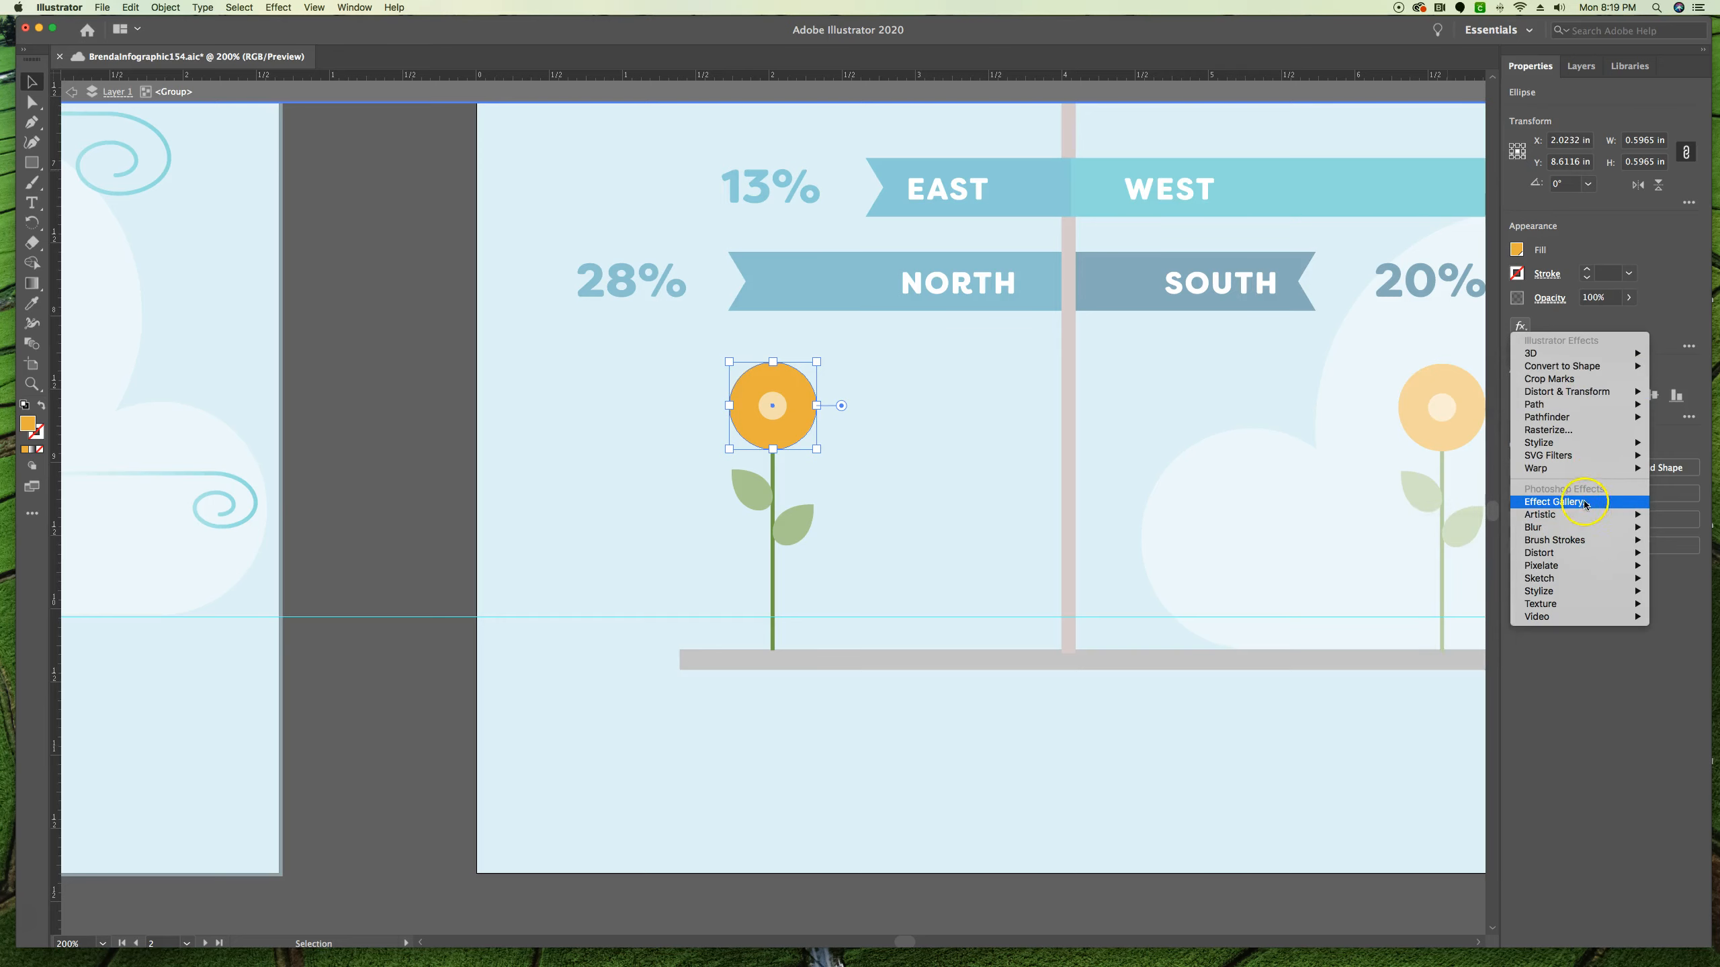
{"action": "mouse_move", "coordinate": [1581, 408]}
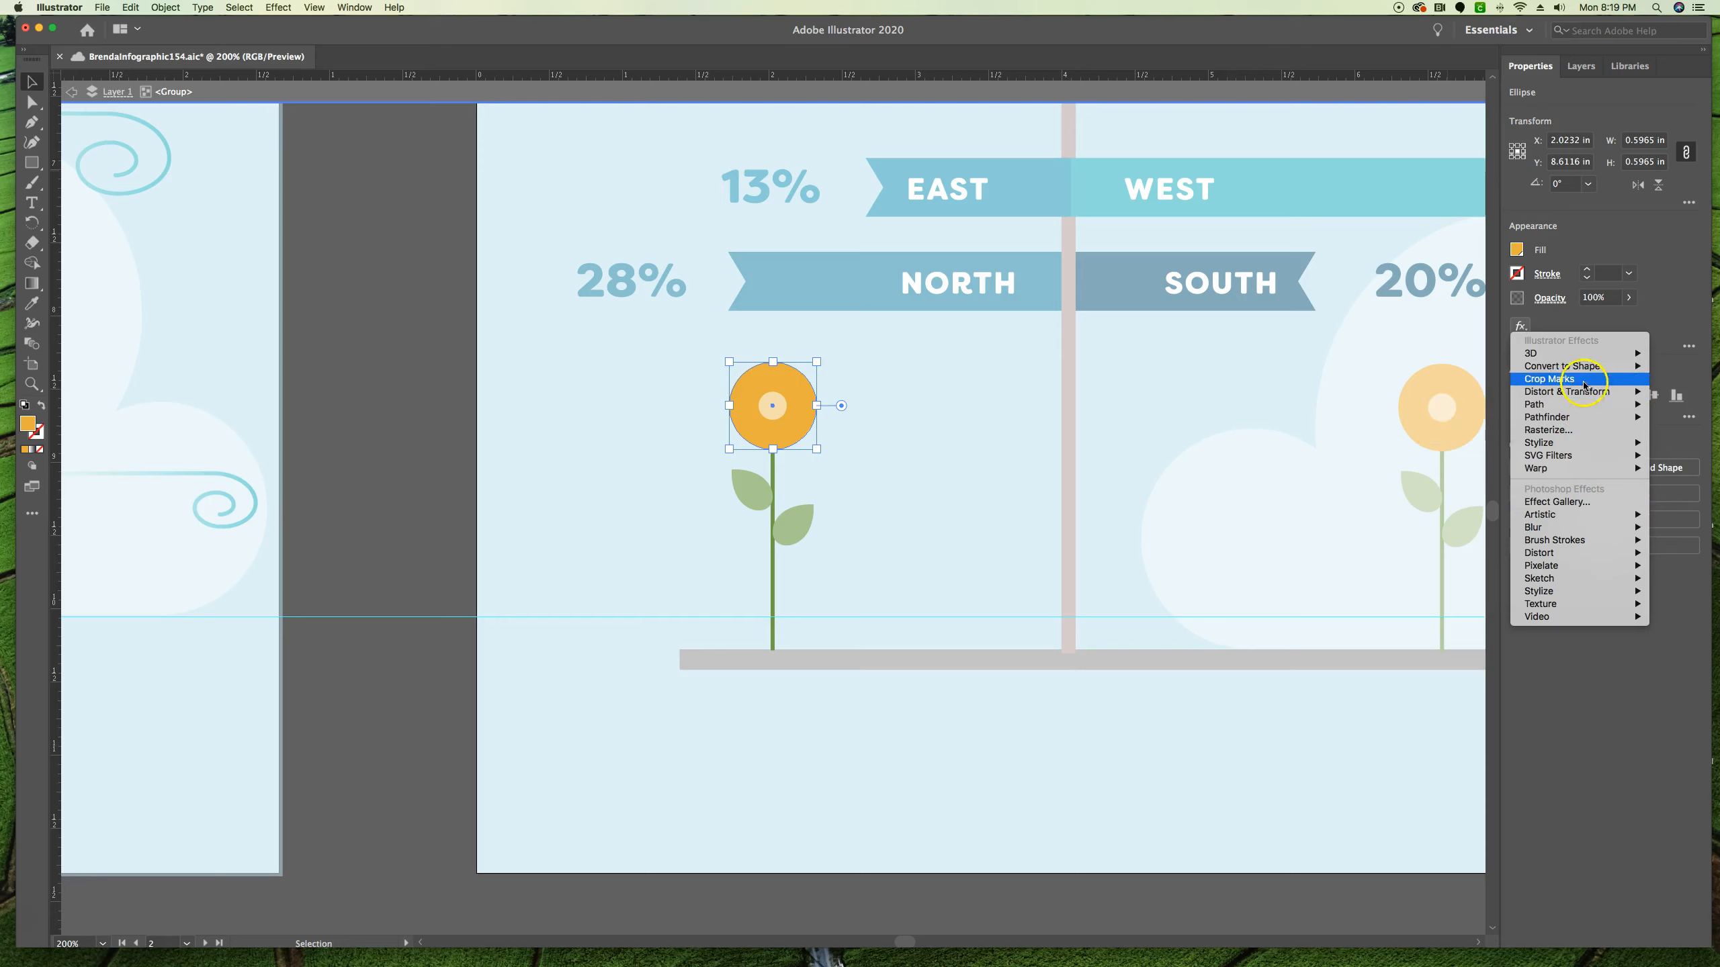
{"action": "left_click", "coordinate": [1583, 397]}
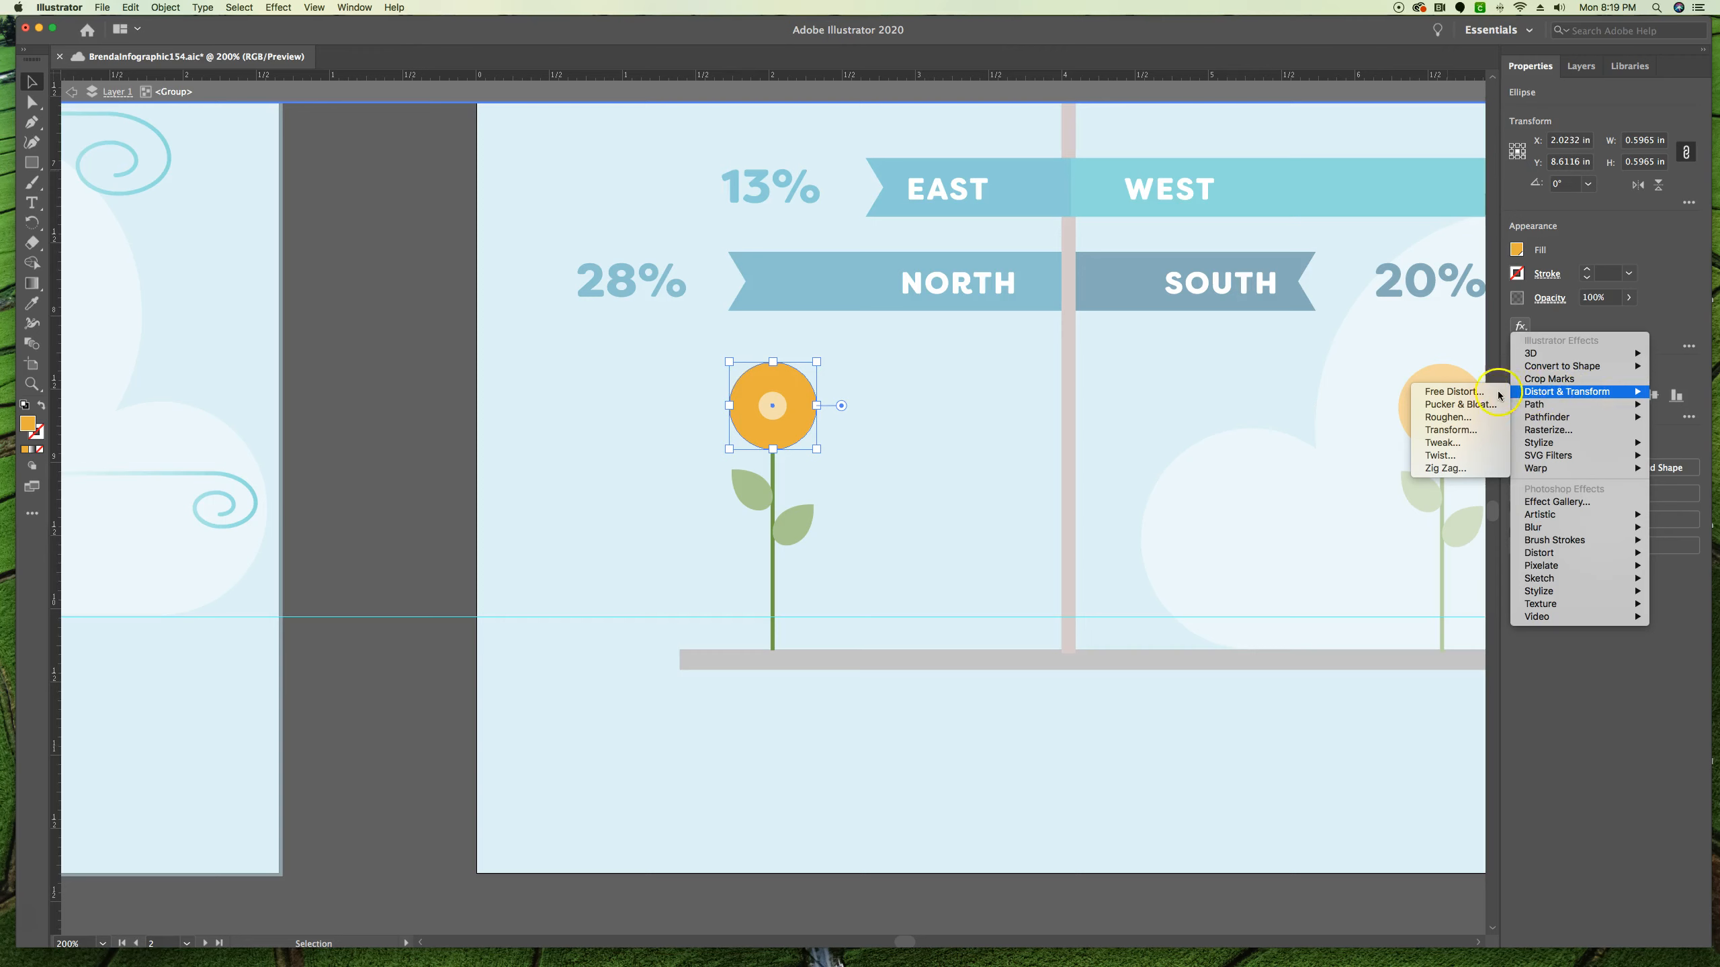
{"action": "left_click", "coordinate": [1461, 406]}
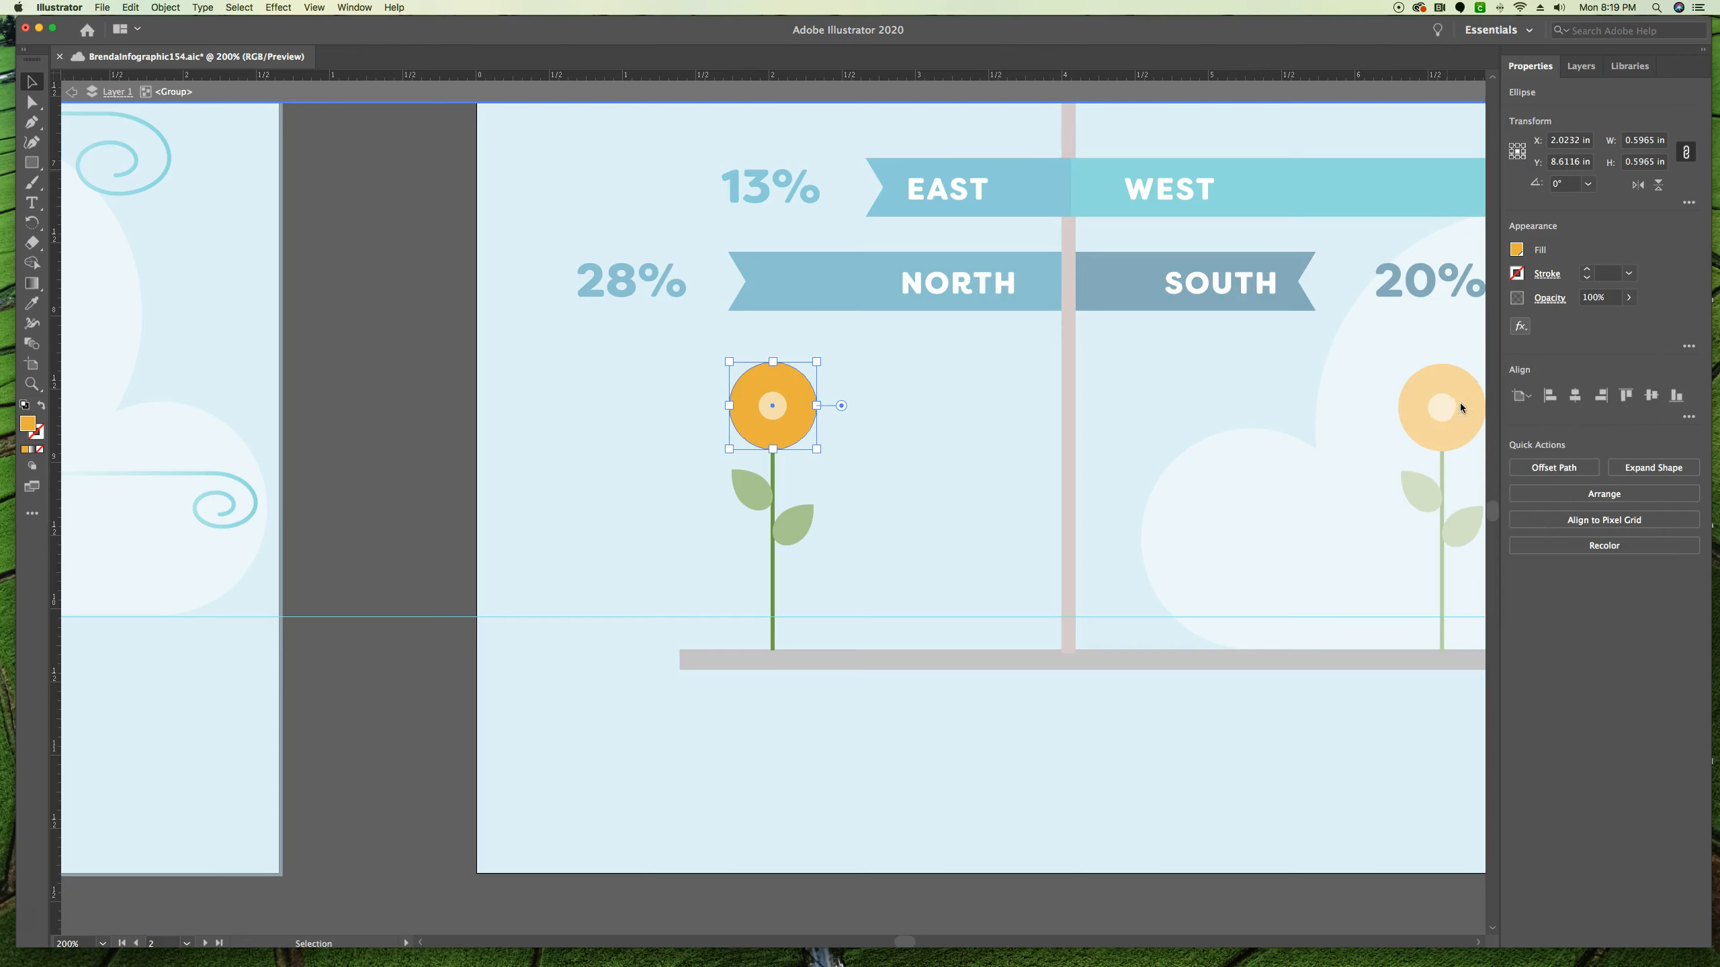
{"action": "left_click_drag", "start_coordinate": [890, 426], "coordinate": [1101, 348]}
{"action": "left_click", "coordinate": [945, 430]}
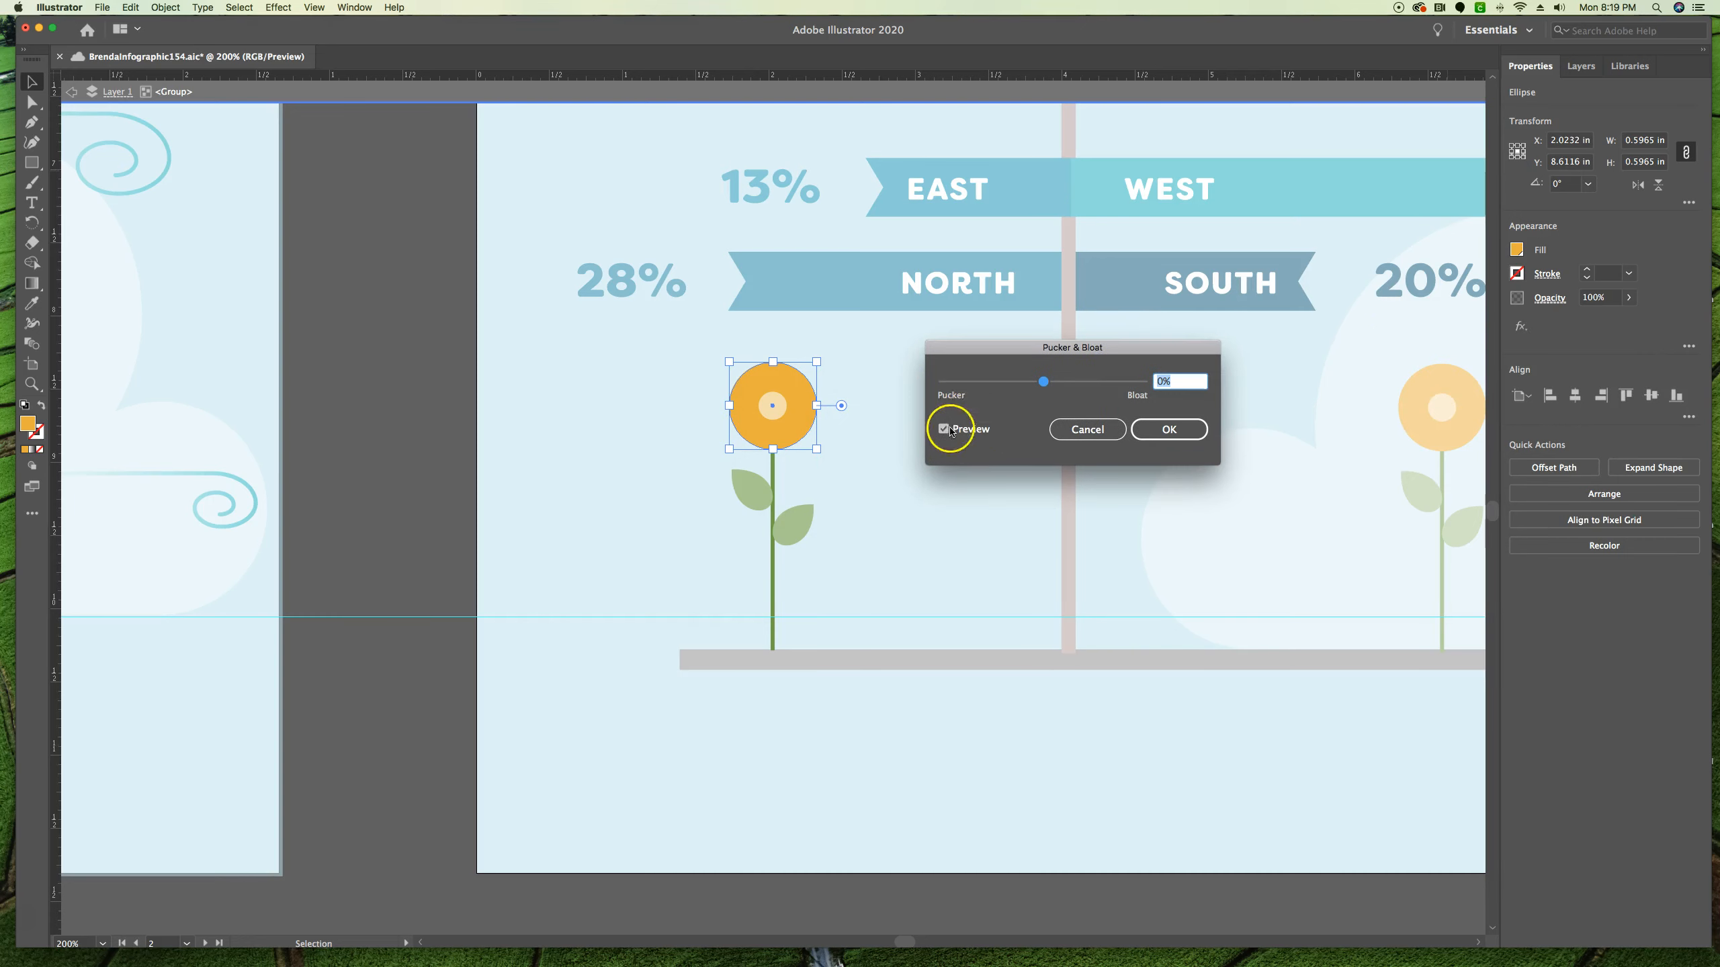
{"action": "left_click_drag", "start_coordinate": [1044, 381], "coordinate": [1120, 394]}
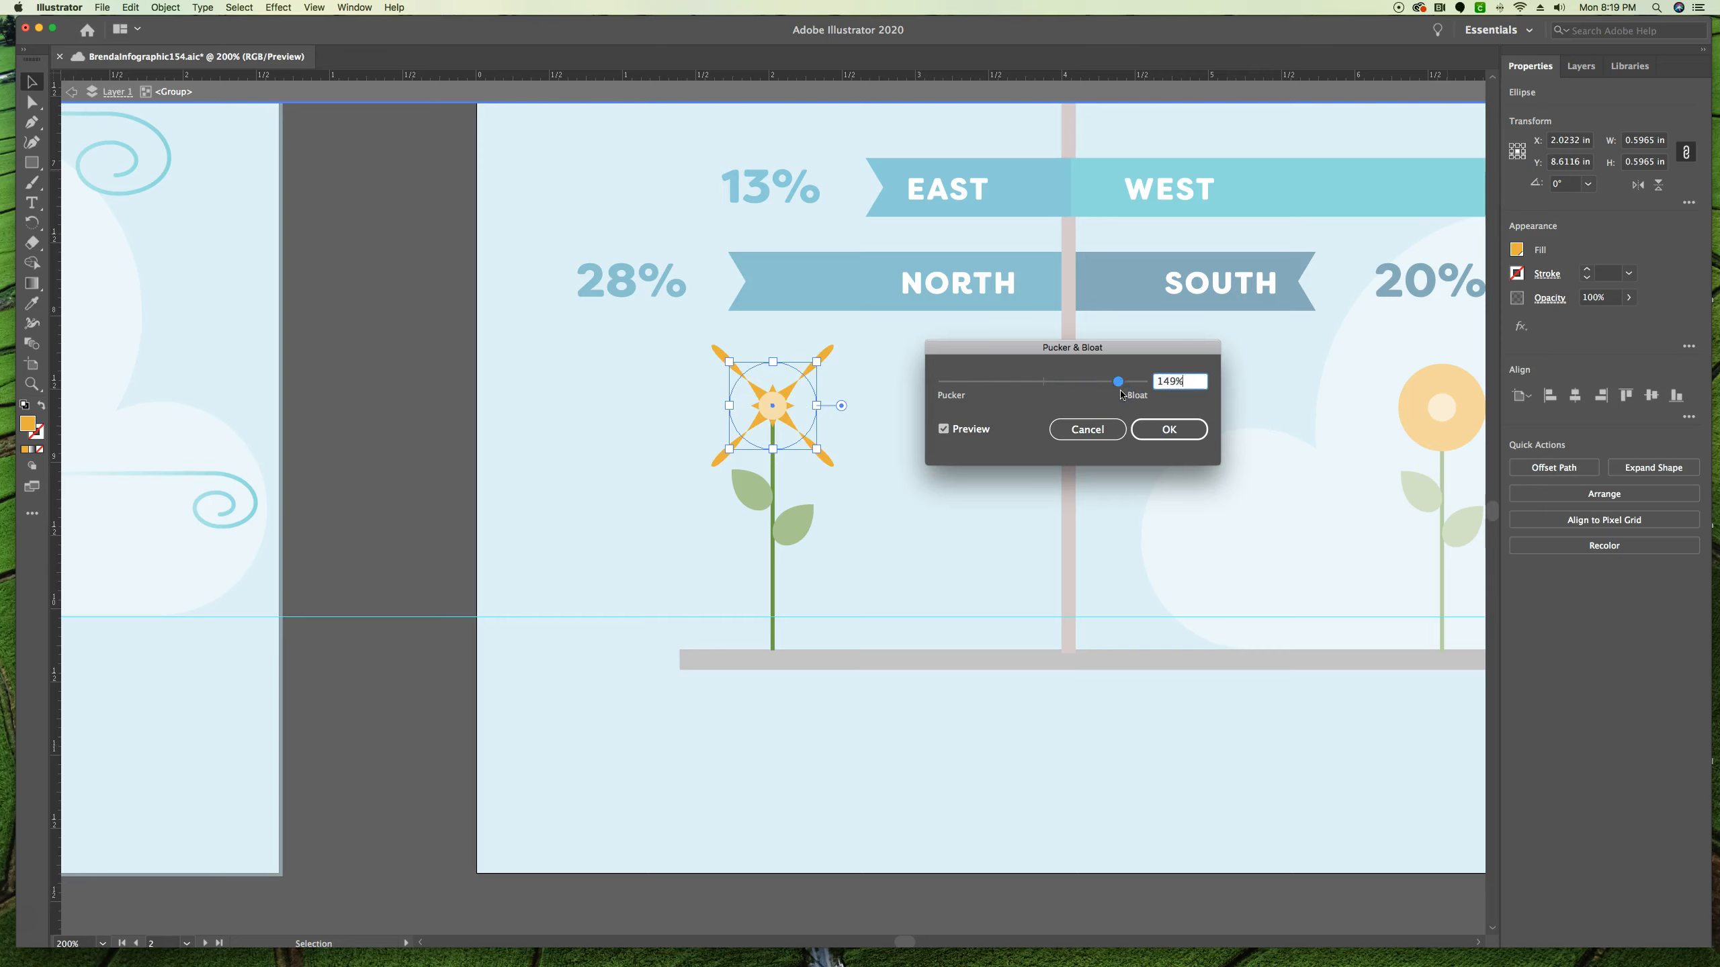
{"action": "left_click", "coordinate": [1119, 389]}
{"action": "left_click_drag", "start_coordinate": [1118, 382], "coordinate": [1080, 384]}
{"action": "left_click", "coordinate": [1091, 383]}
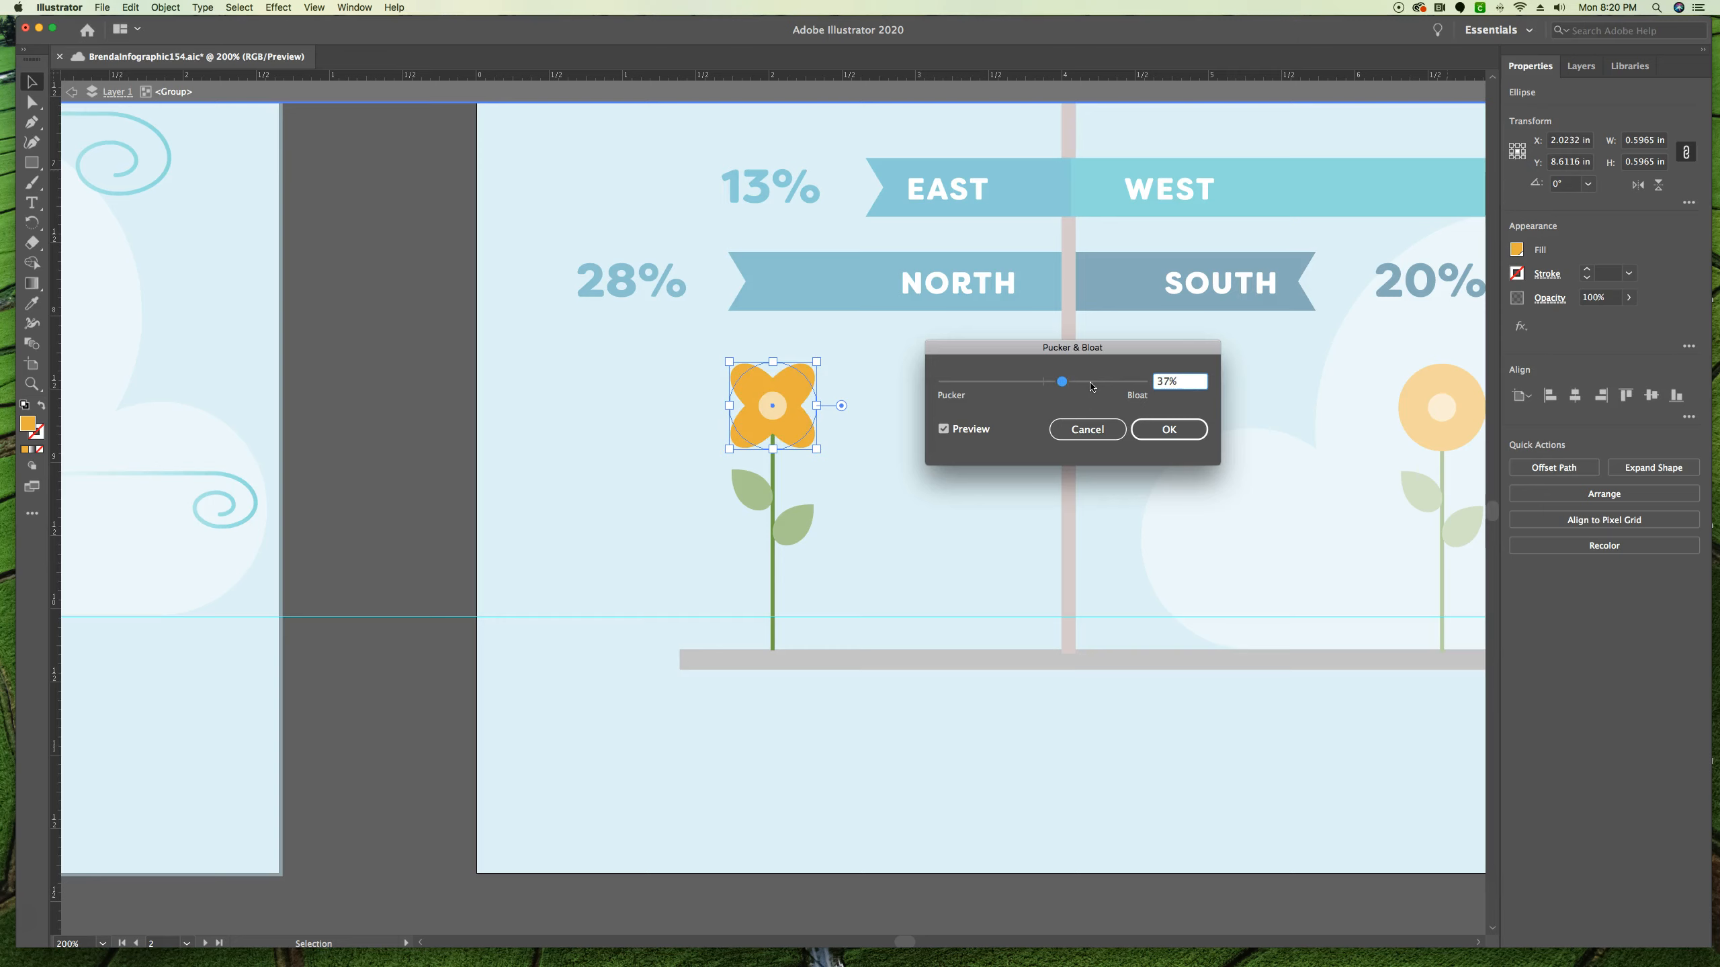
{"action": "left_click", "coordinate": [1182, 429]}
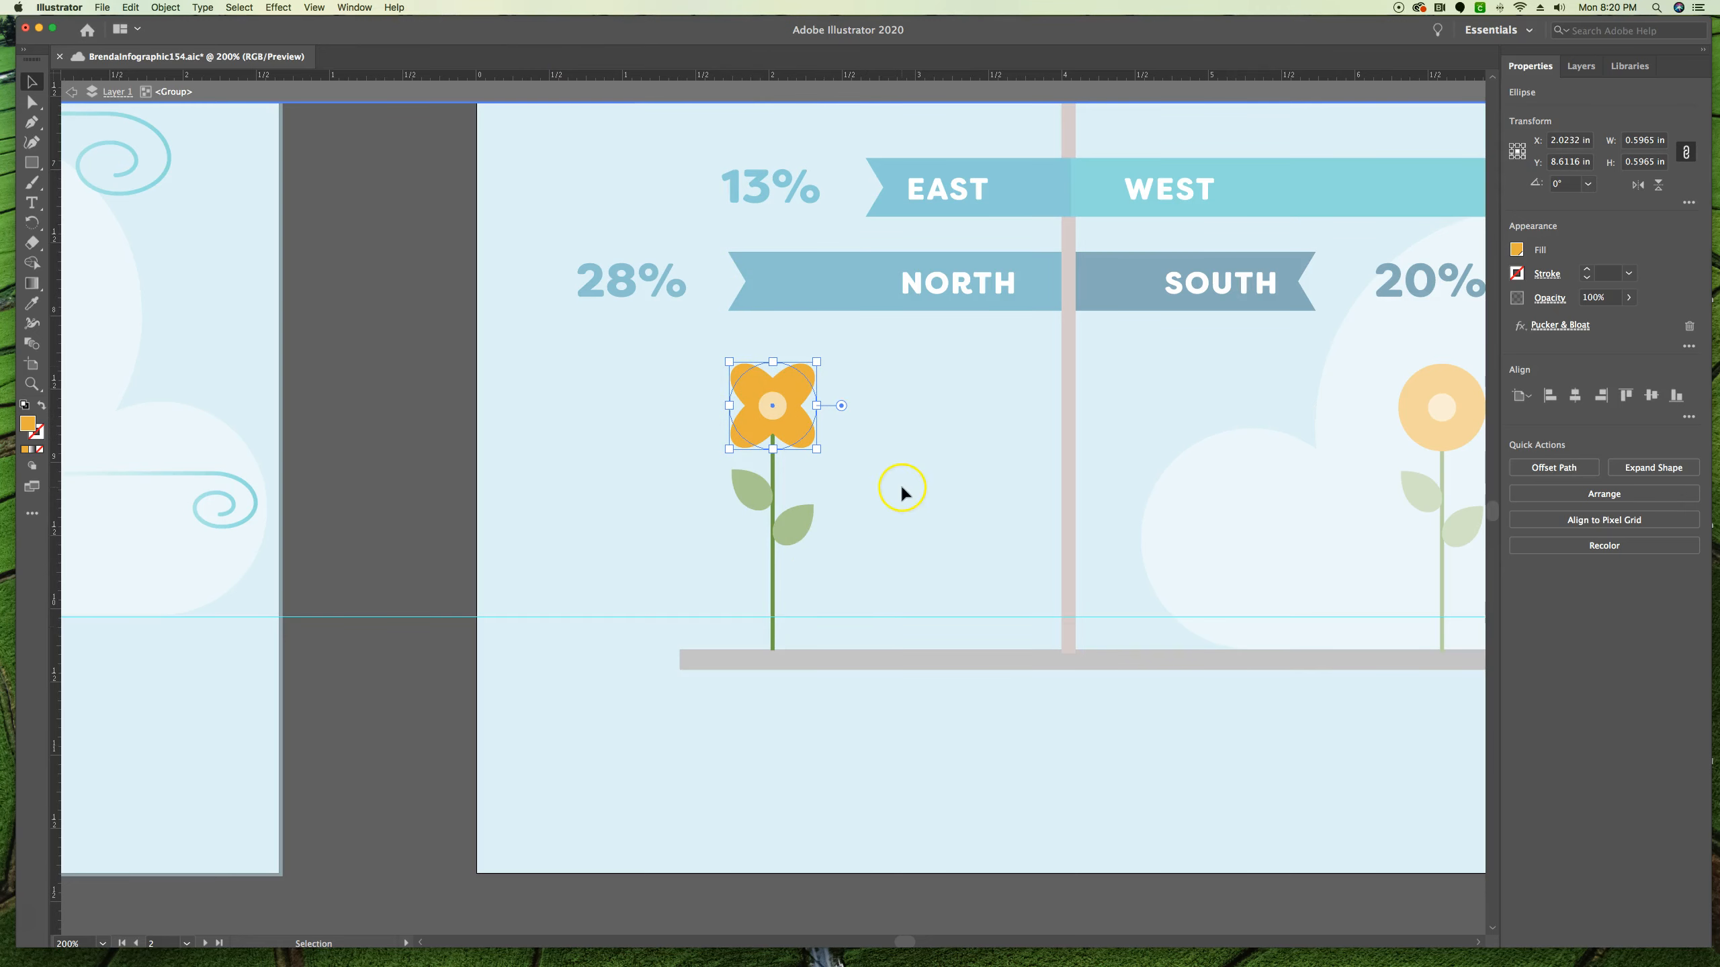
{"action": "double_click", "coordinate": [865, 778]}
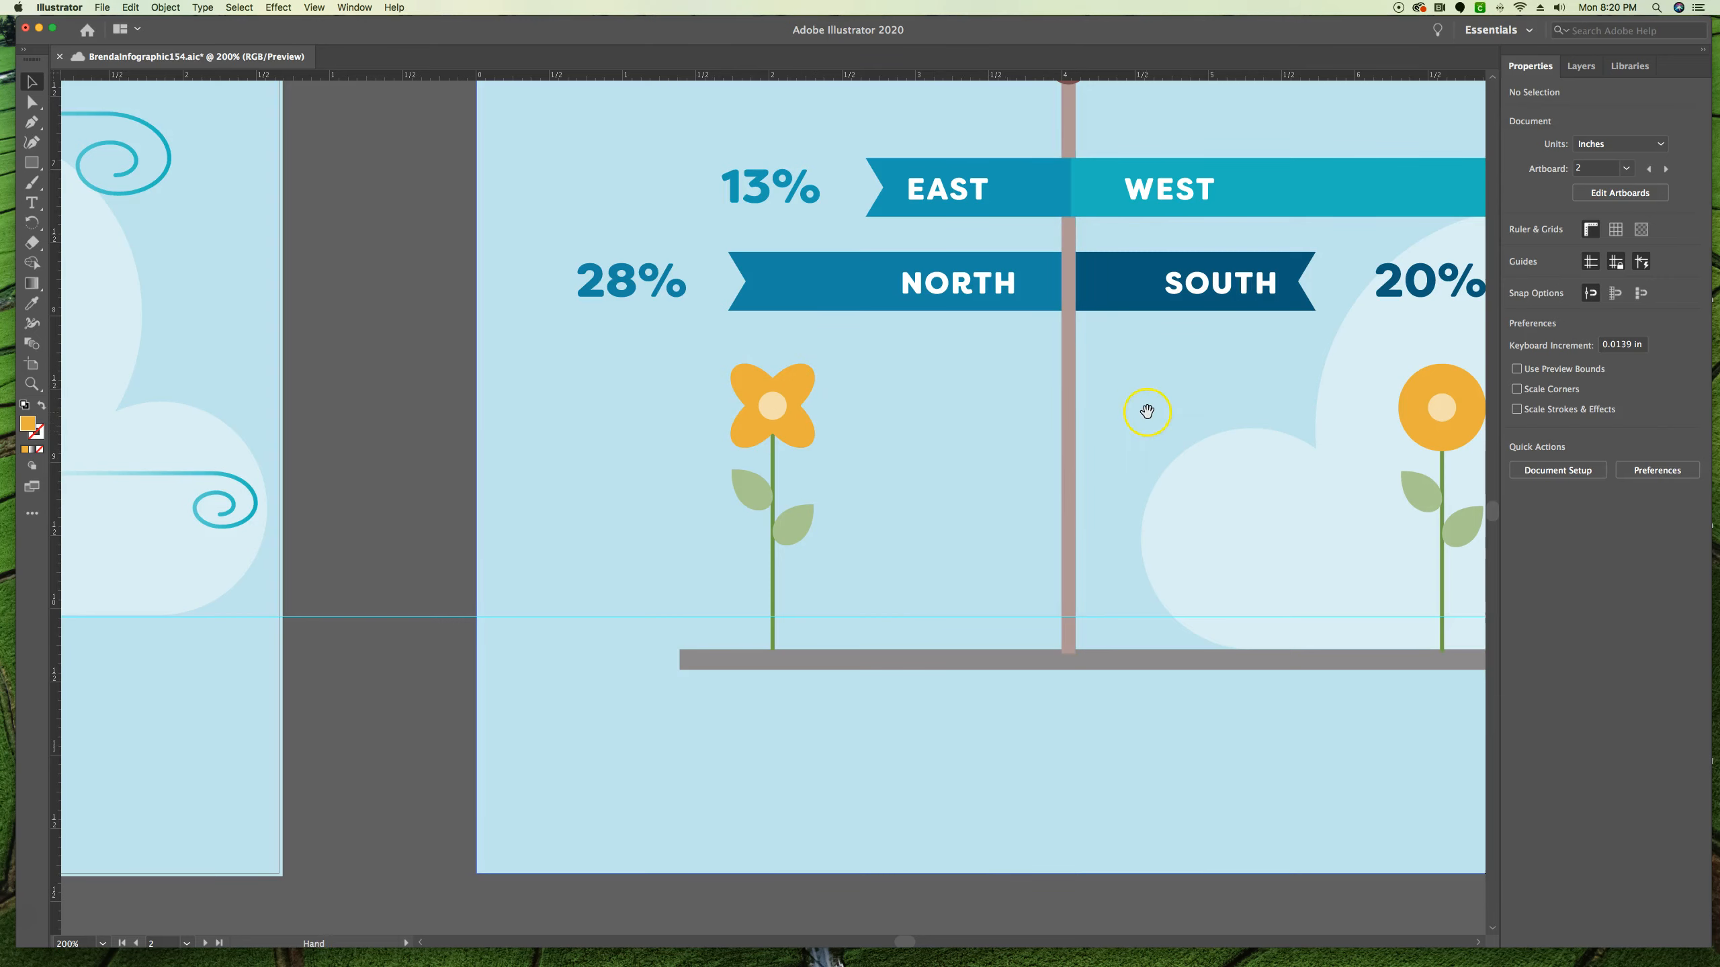
Select the ≤5 banner in the DAYS PER YEAR chart.
{"action": "left_click_drag", "start_coordinate": [964, 486], "coordinate": [887, 521]}
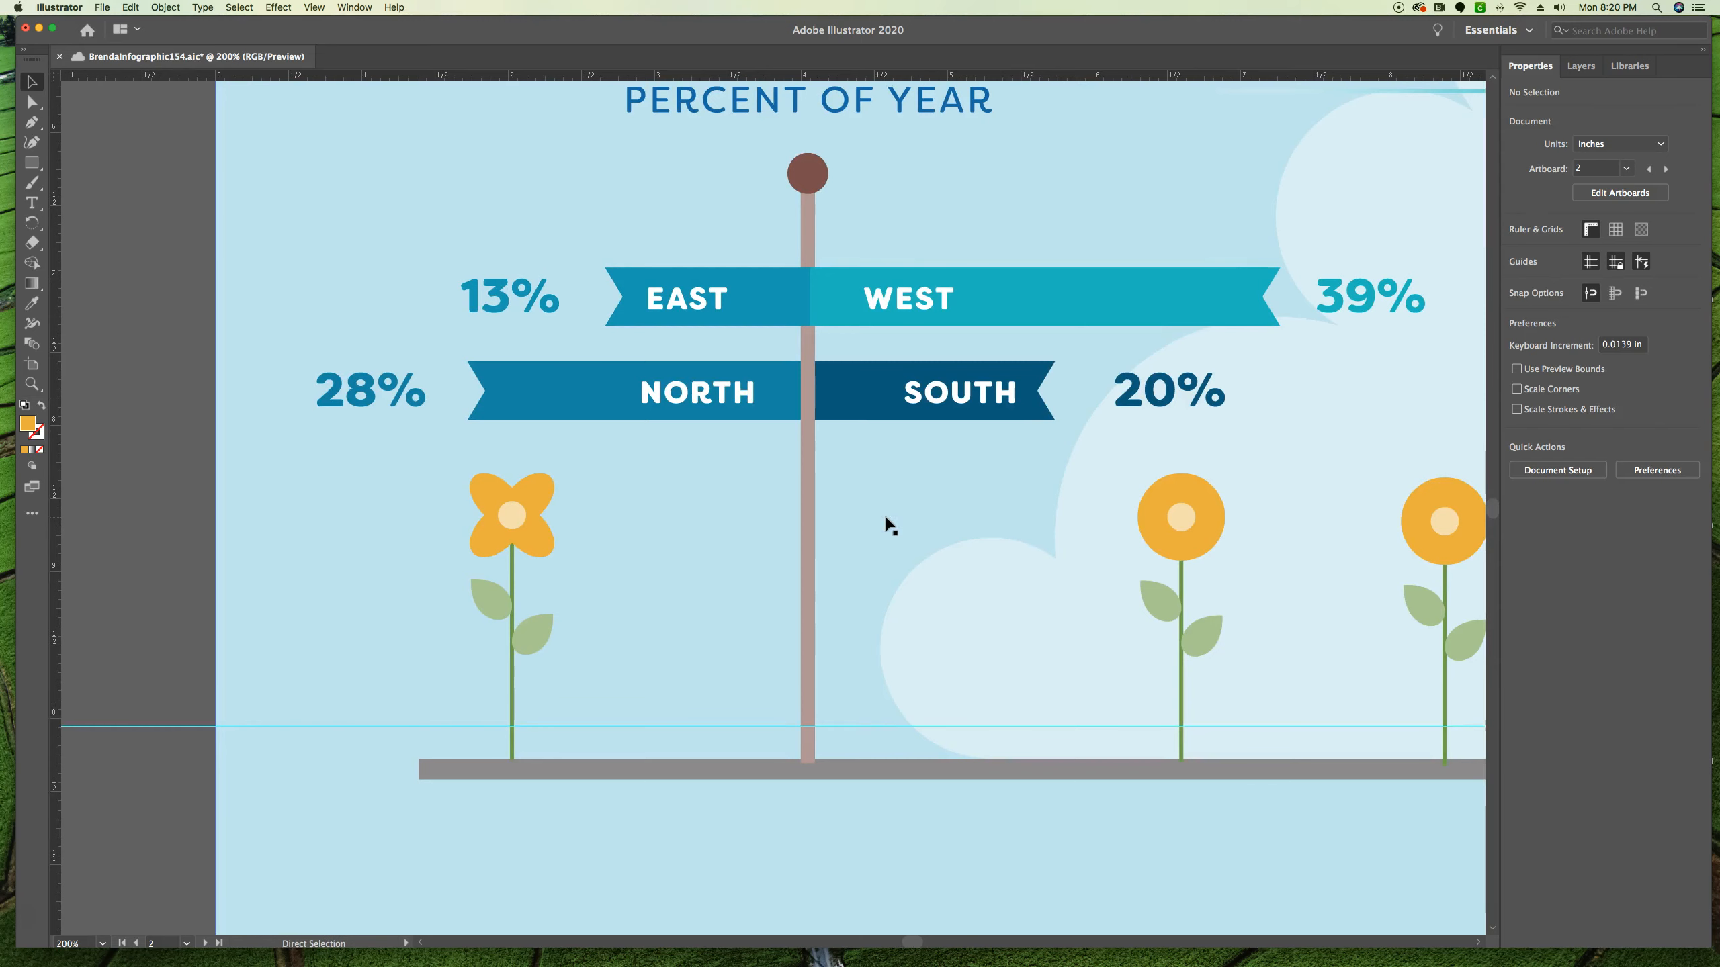
{"action": "key", "text": "super+0"}
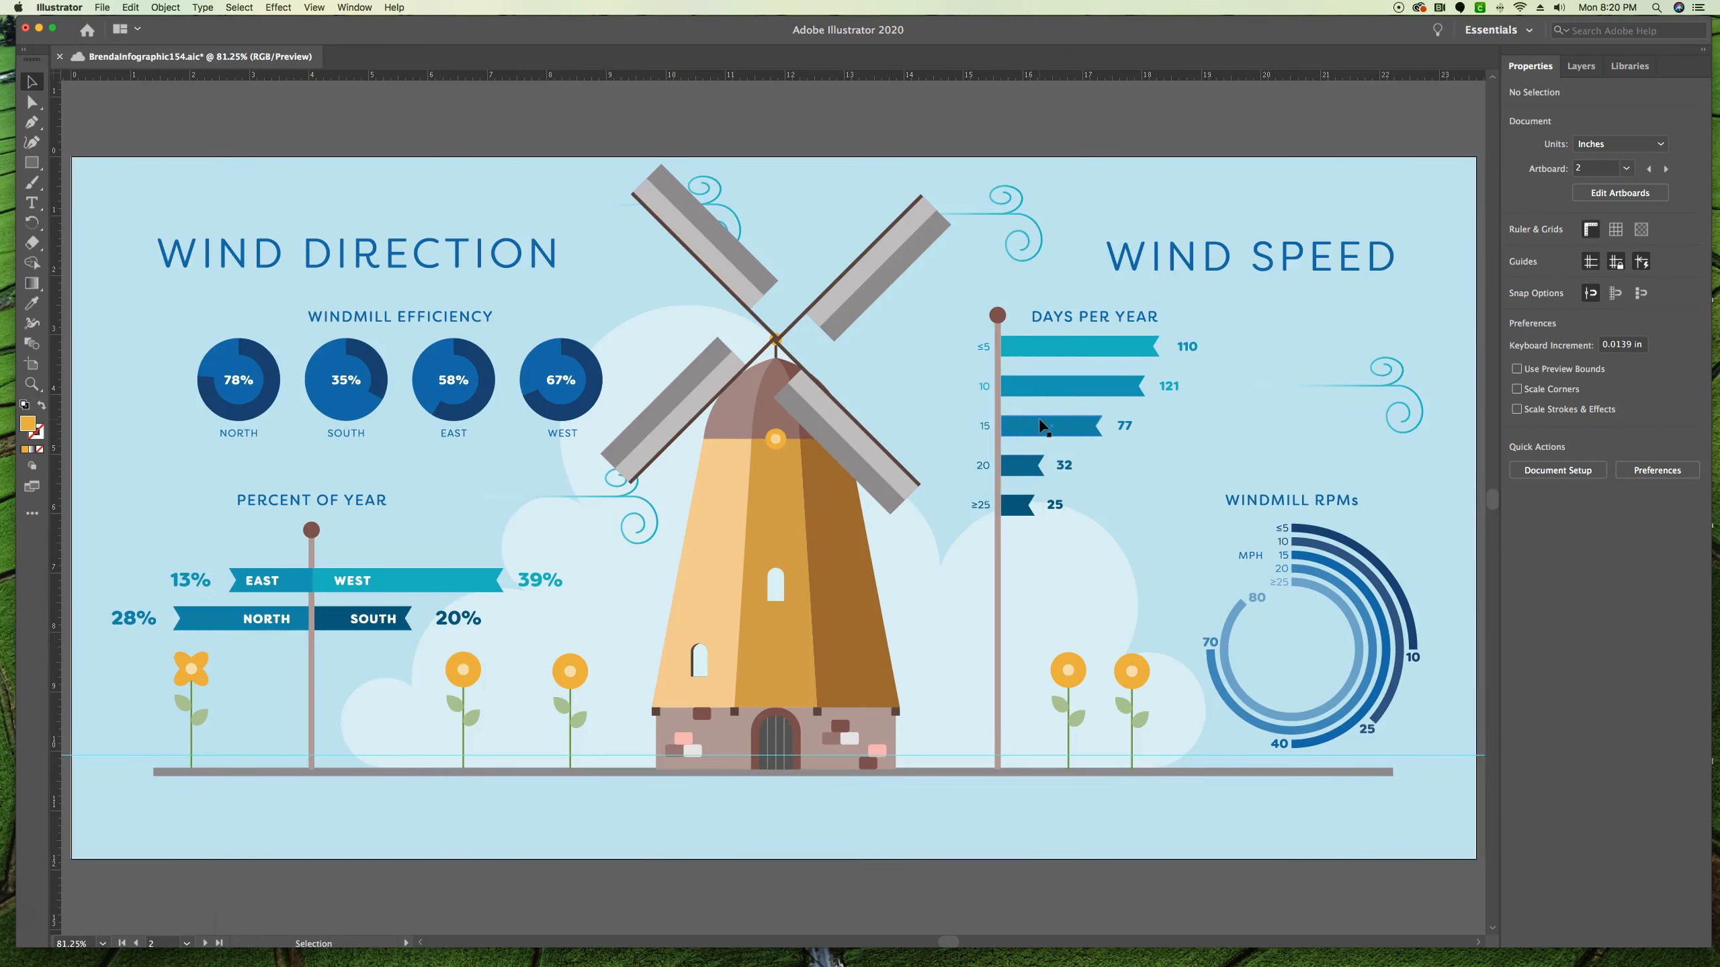
{"action": "left_click", "coordinate": [1069, 353]}
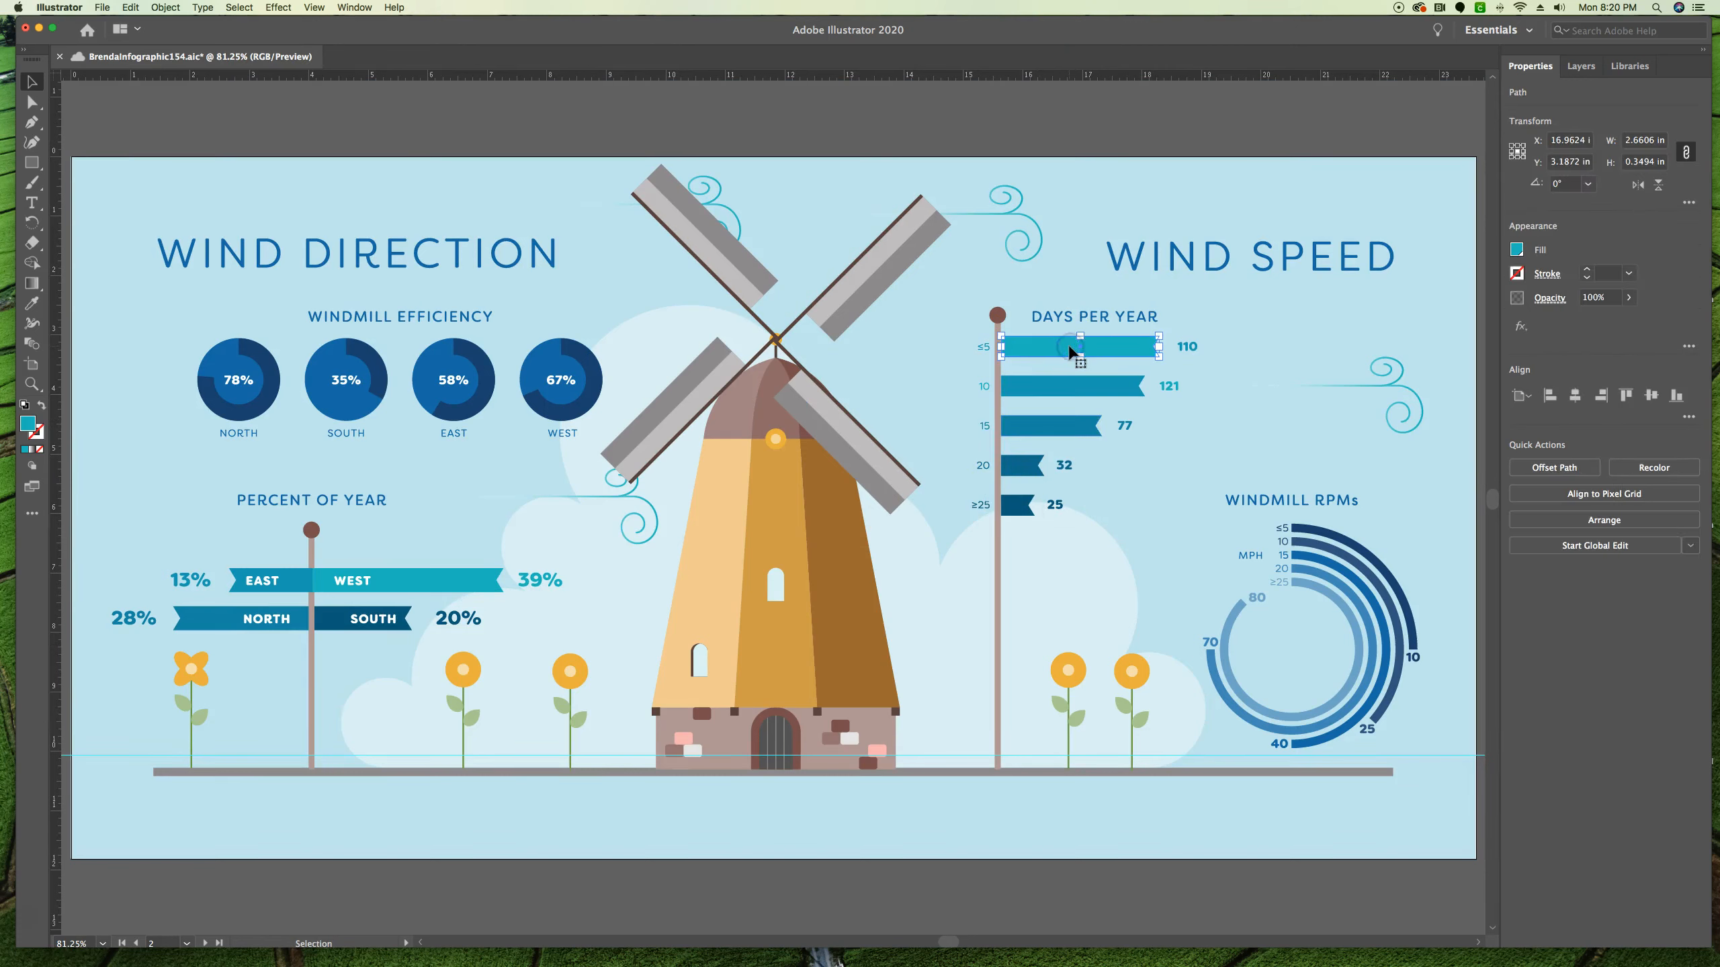
{"action": "key", "text": "a"}
{"action": "key", "text": "super+equal"}
{"action": "key", "text": "super+equal"}
{"action": "key", "text": "super+equal"}
{"action": "key", "text": "v"}
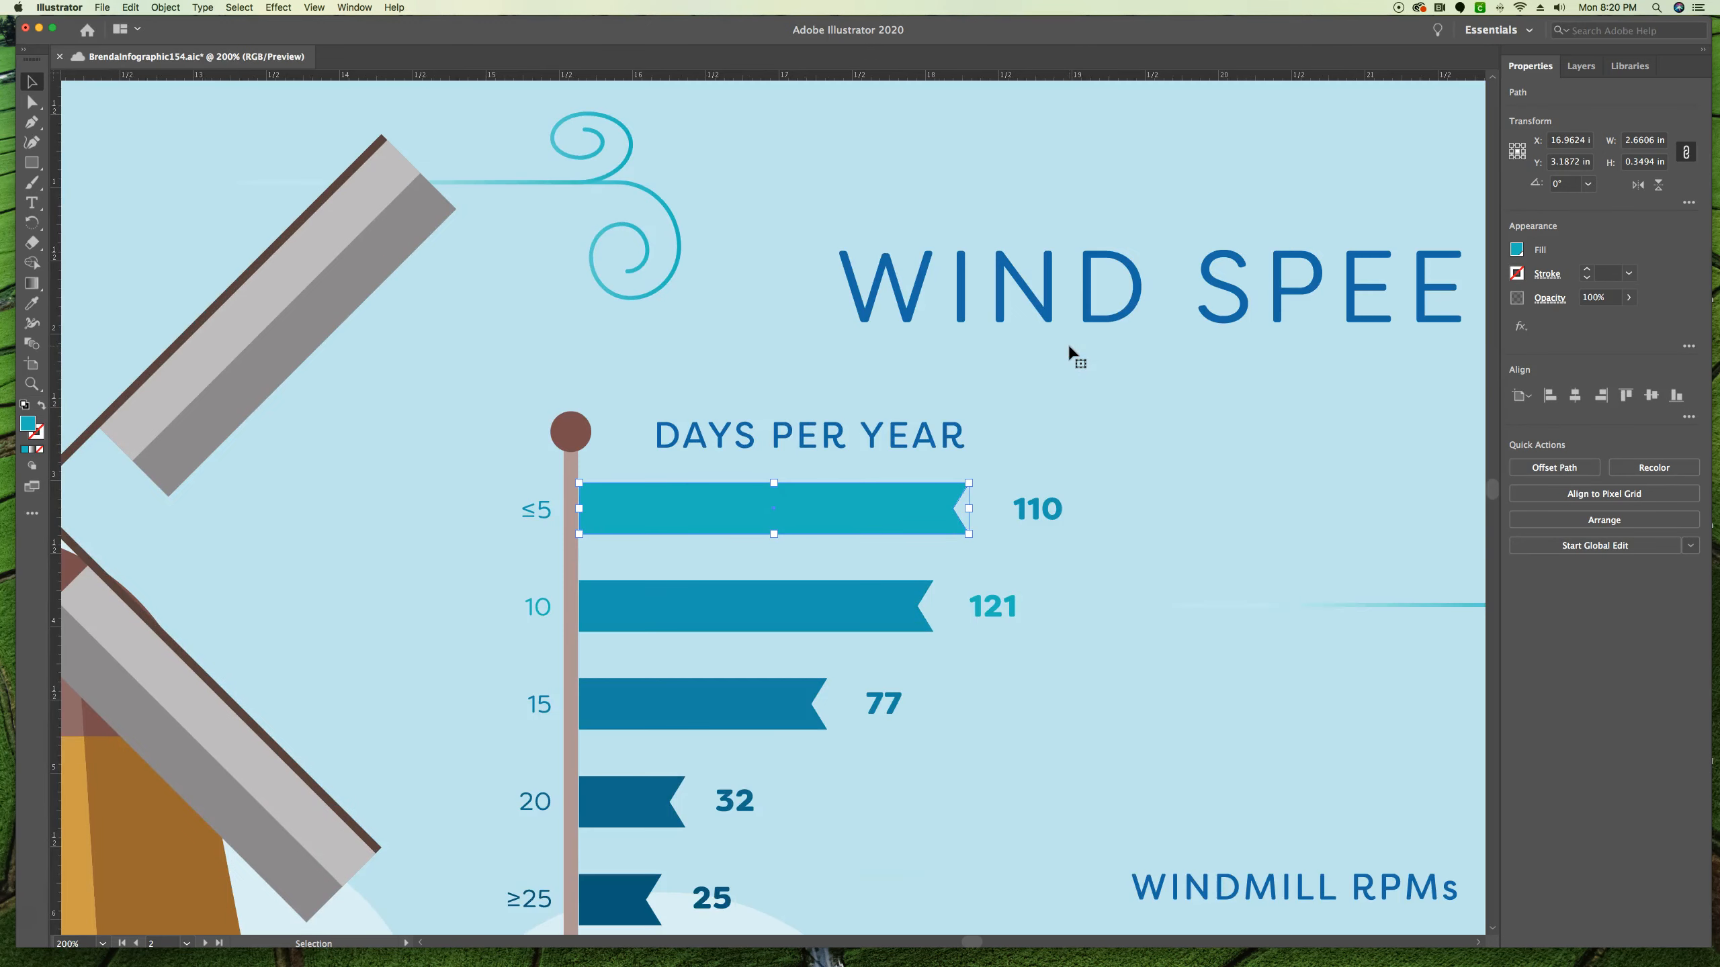
{"action": "left_click", "coordinate": [828, 426]}
{"action": "scroll", "coordinate": [930, 508], "scroll_direction": "up", "scroll_amount": 1}
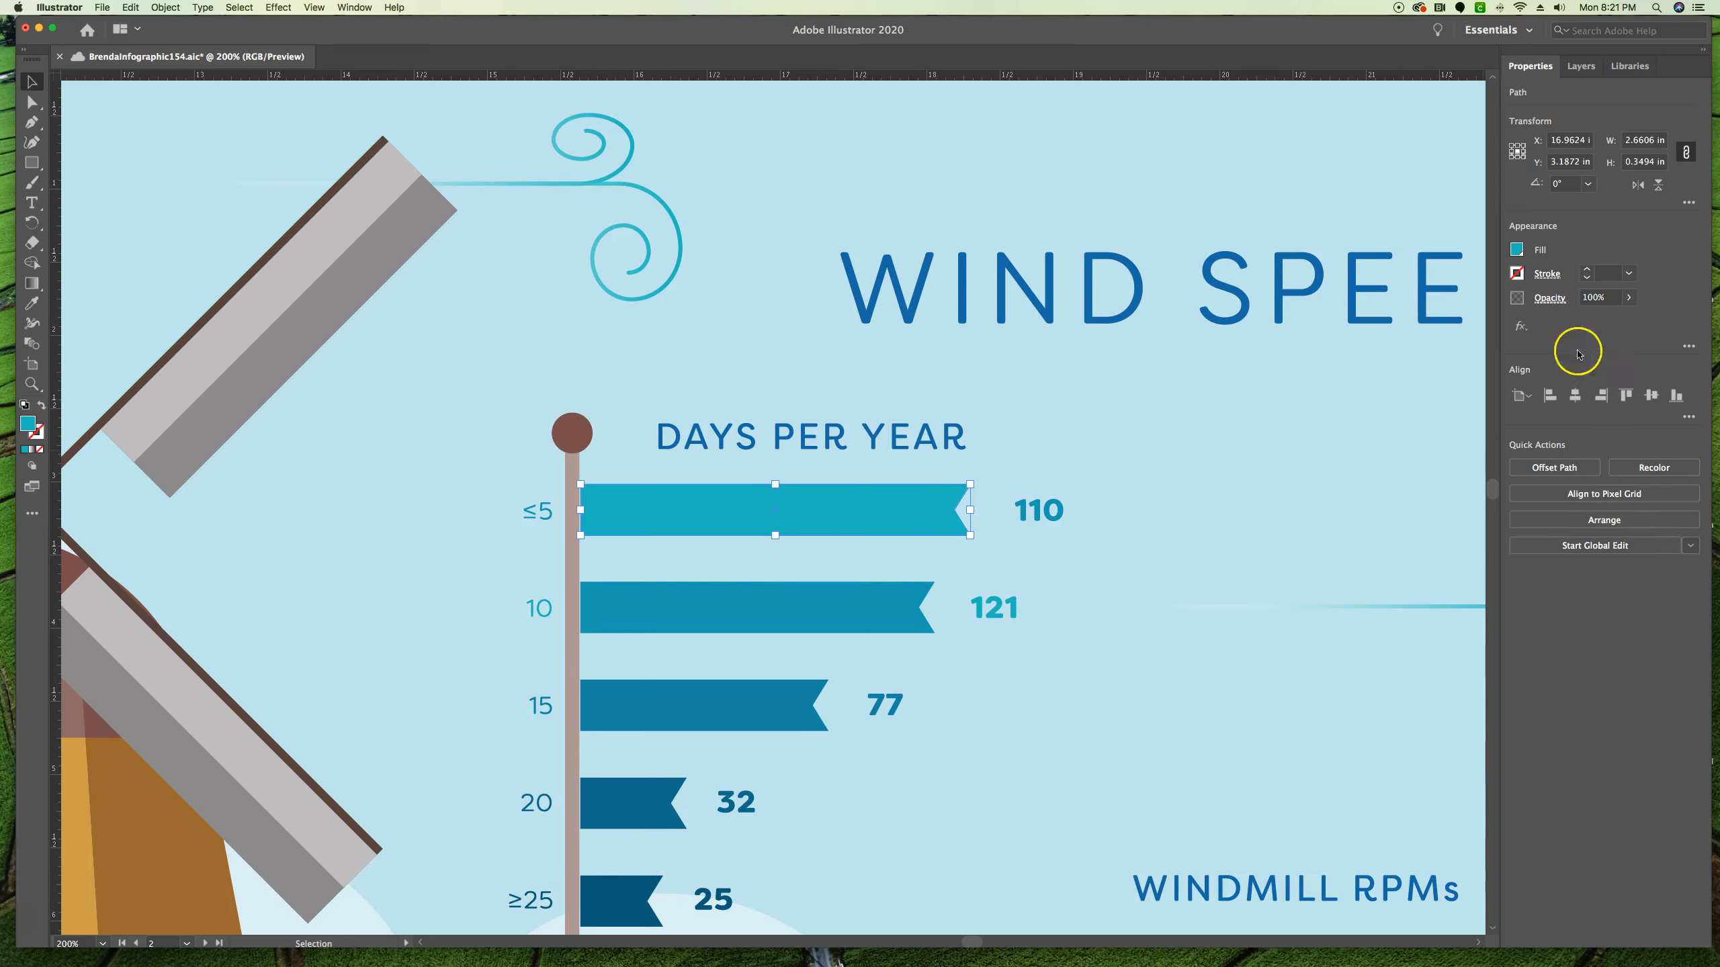
Apply a Twist effect with a 20° angle to the ≤5 banner.
{"action": "left_click", "coordinate": [1520, 326]}
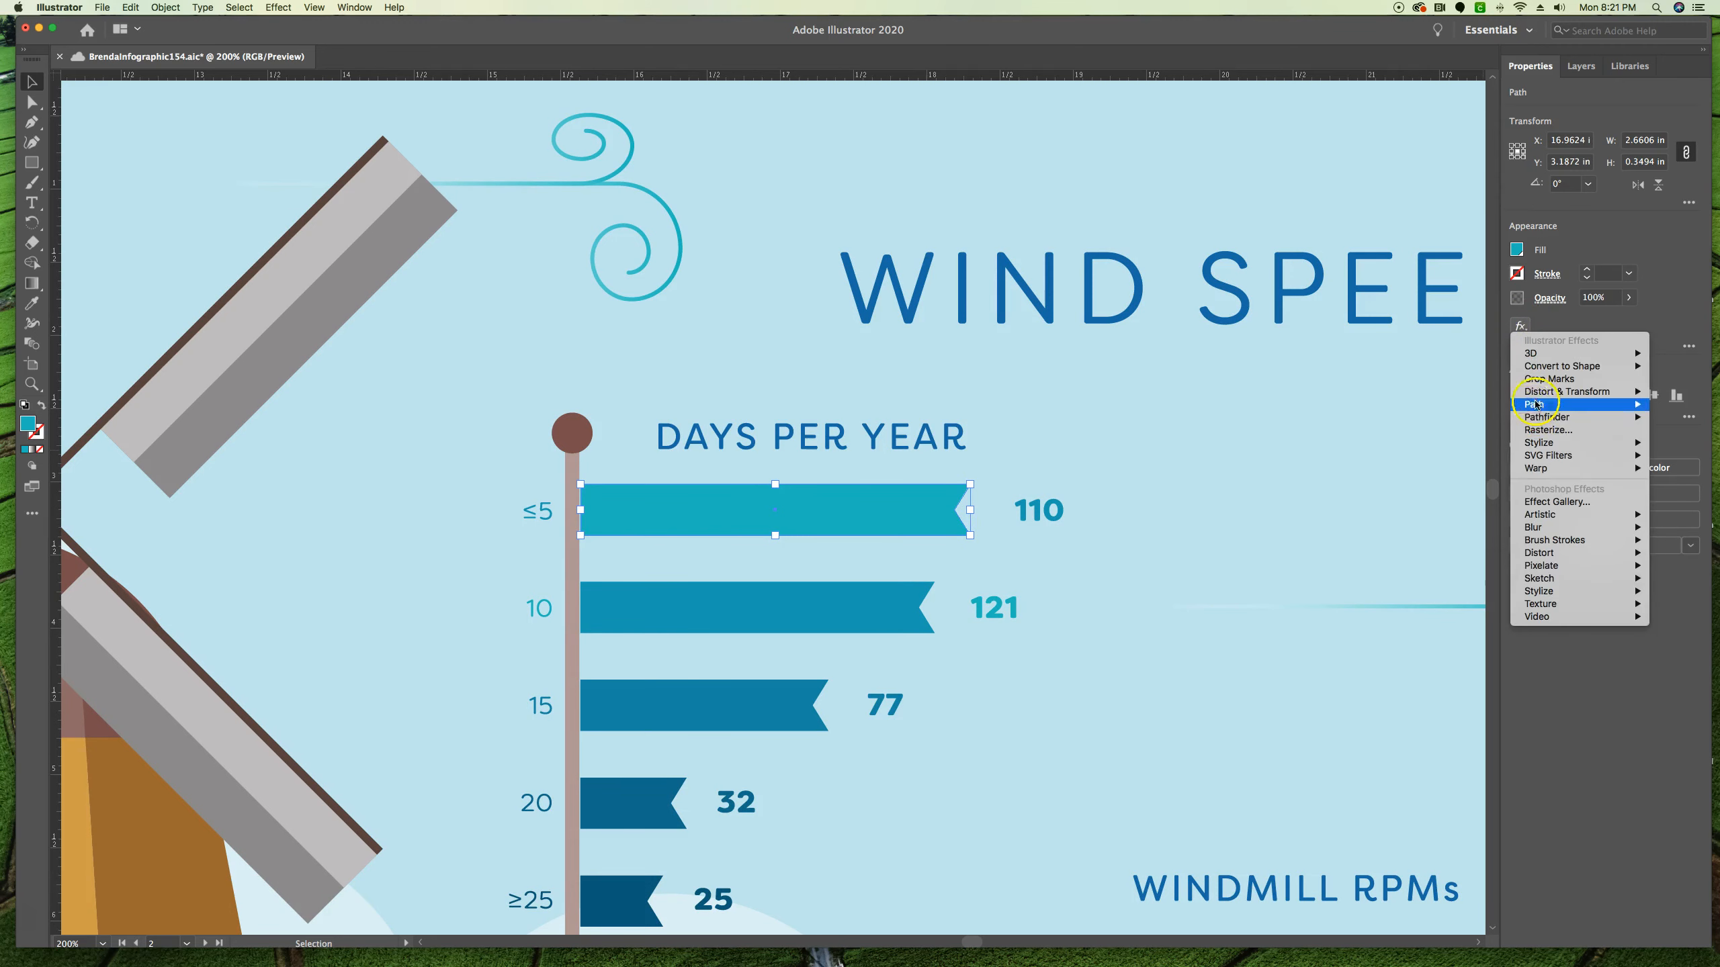
{"action": "mouse_move", "coordinate": [1538, 398]}
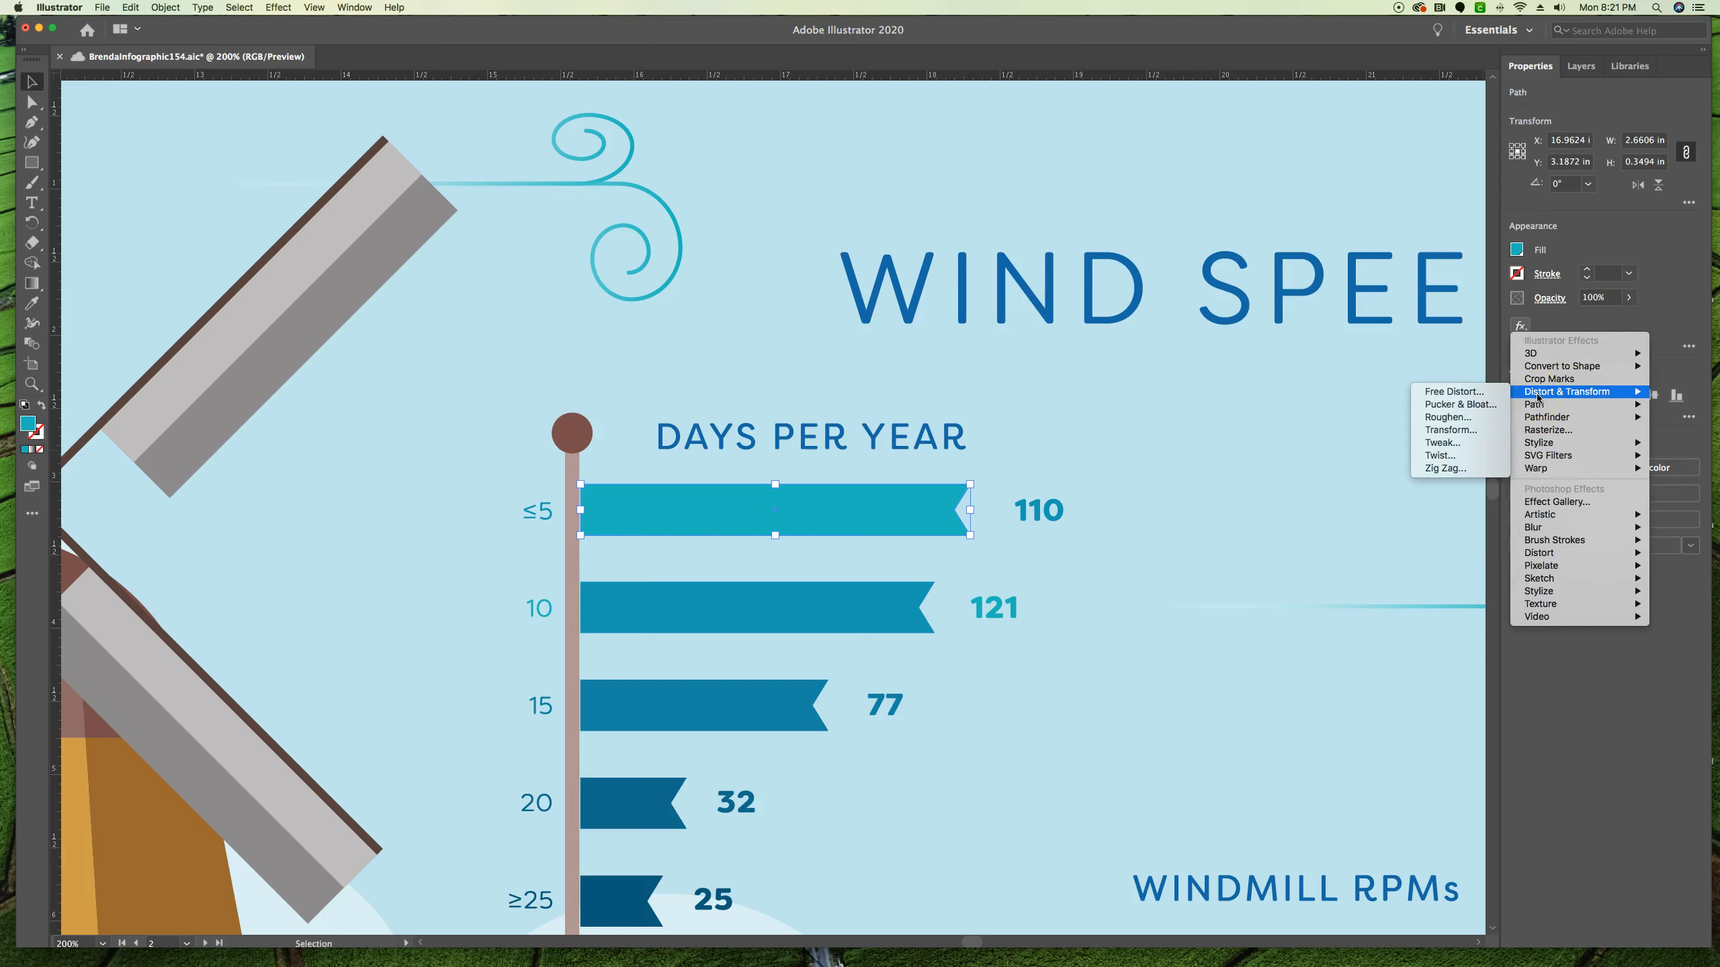
{"action": "left_click", "coordinate": [1441, 456]}
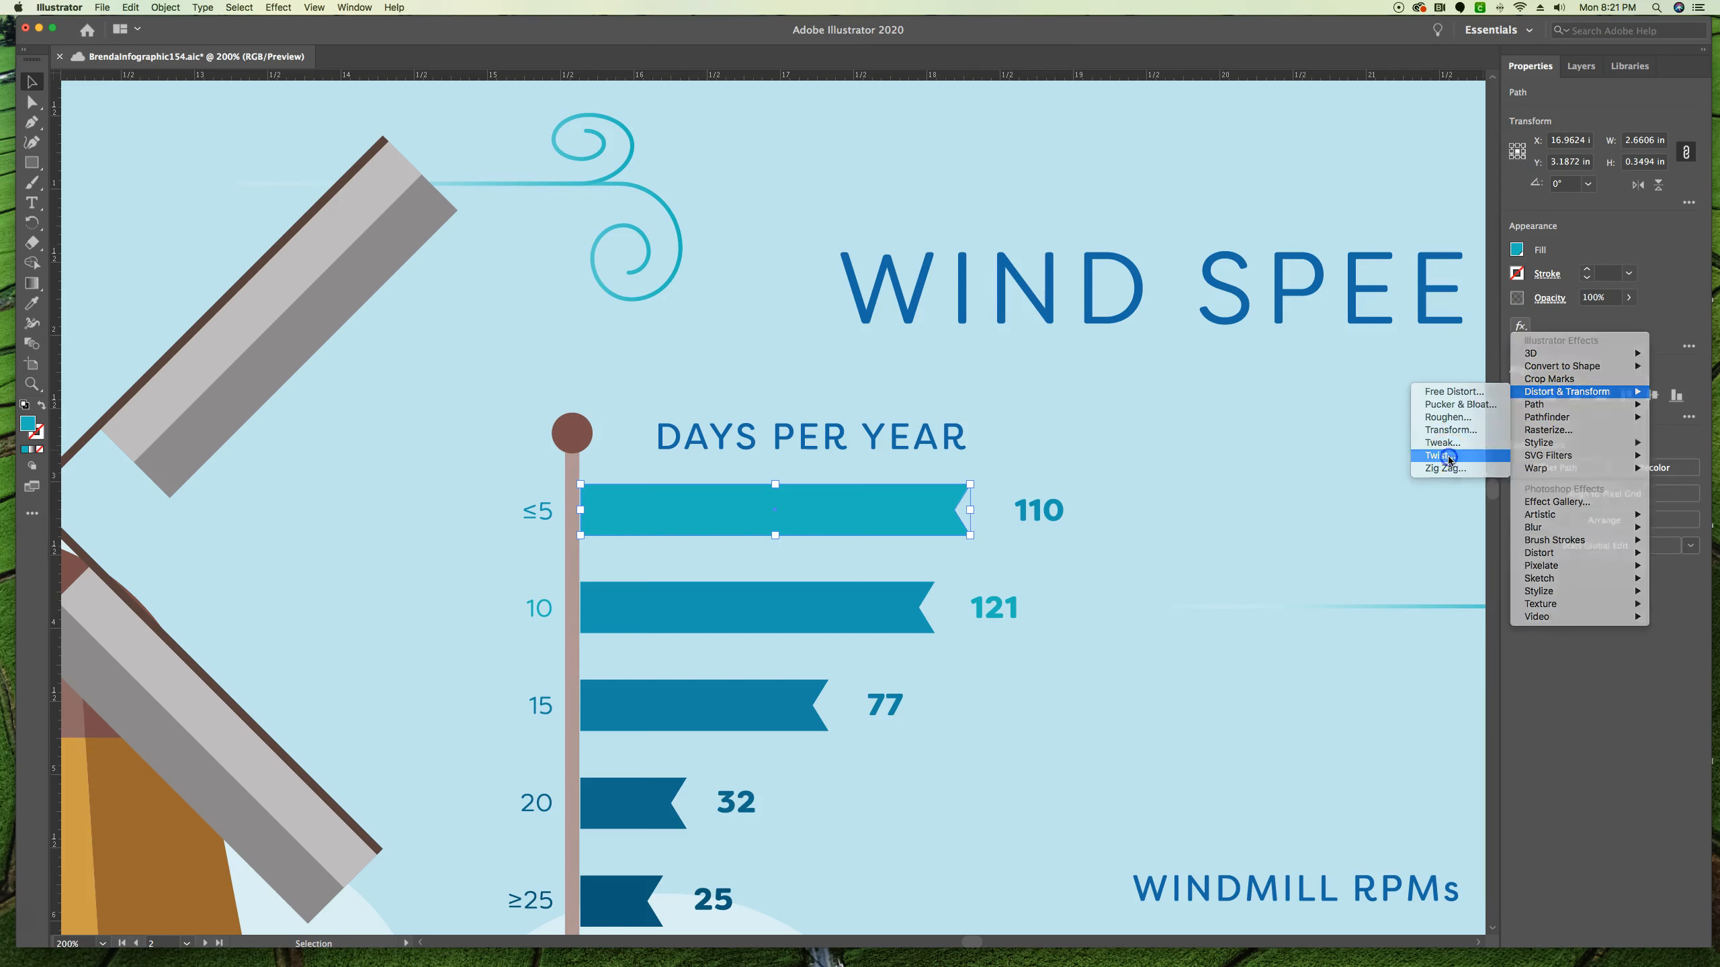
{"action": "left_click_drag", "start_coordinate": [933, 430], "coordinate": [1136, 226]}
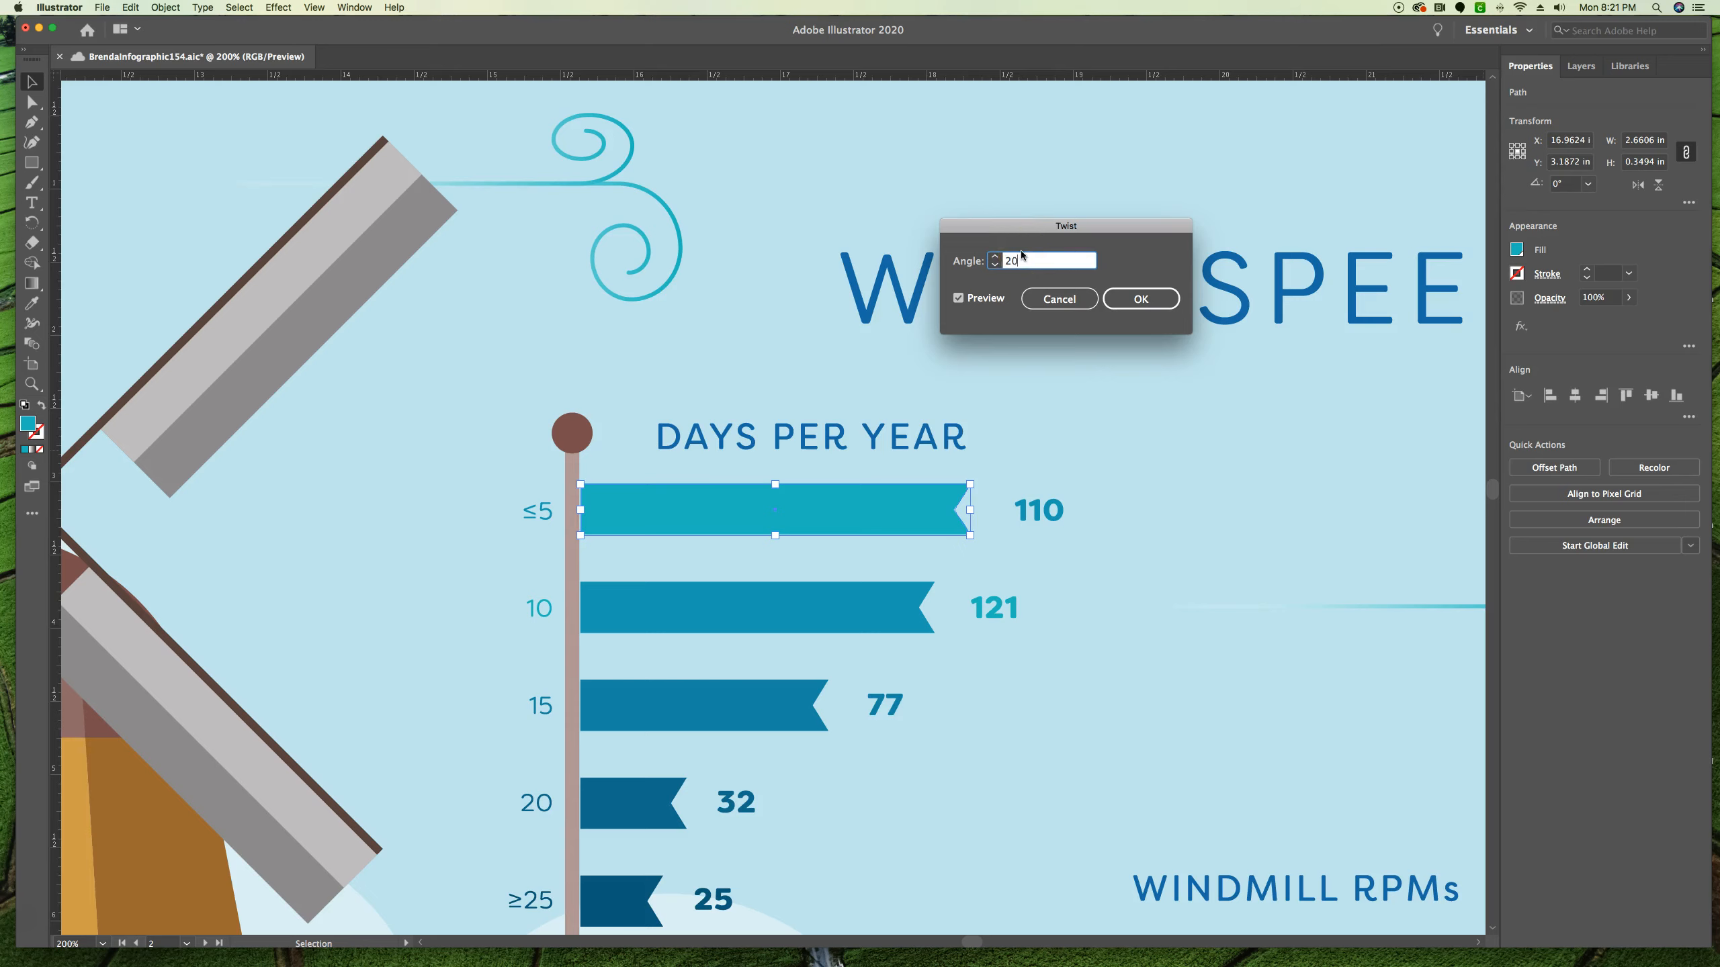
{"action": "key", "text": "Tab"}
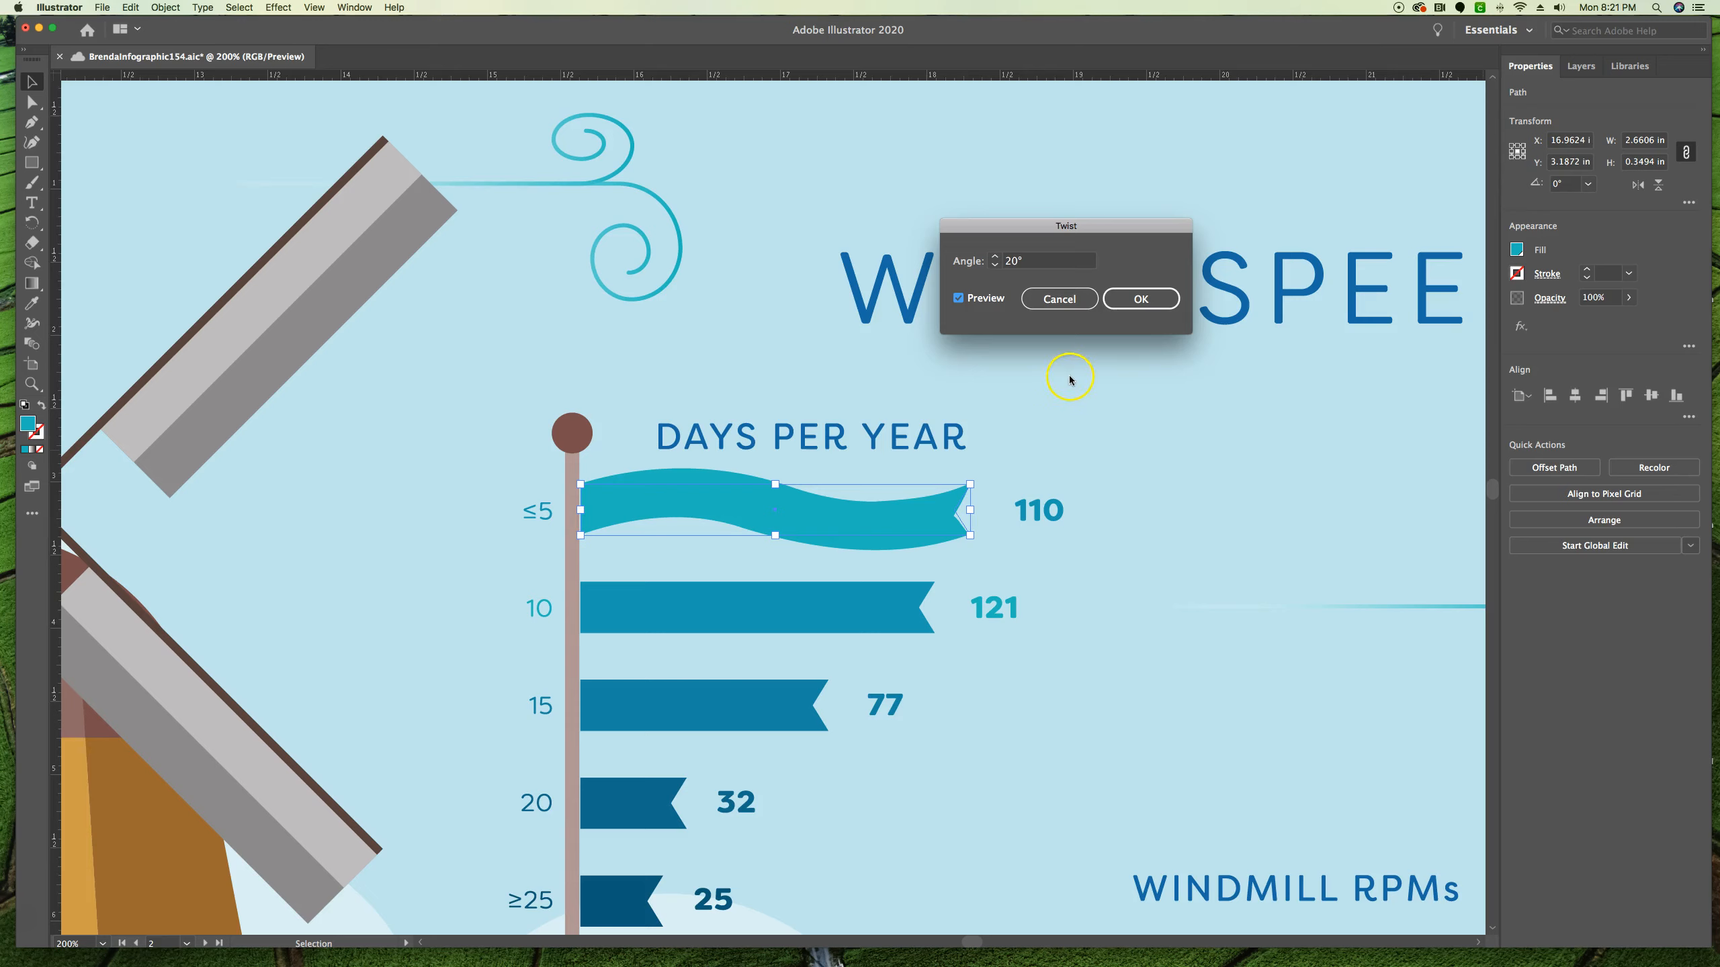
{"action": "left_click", "coordinate": [1149, 300]}
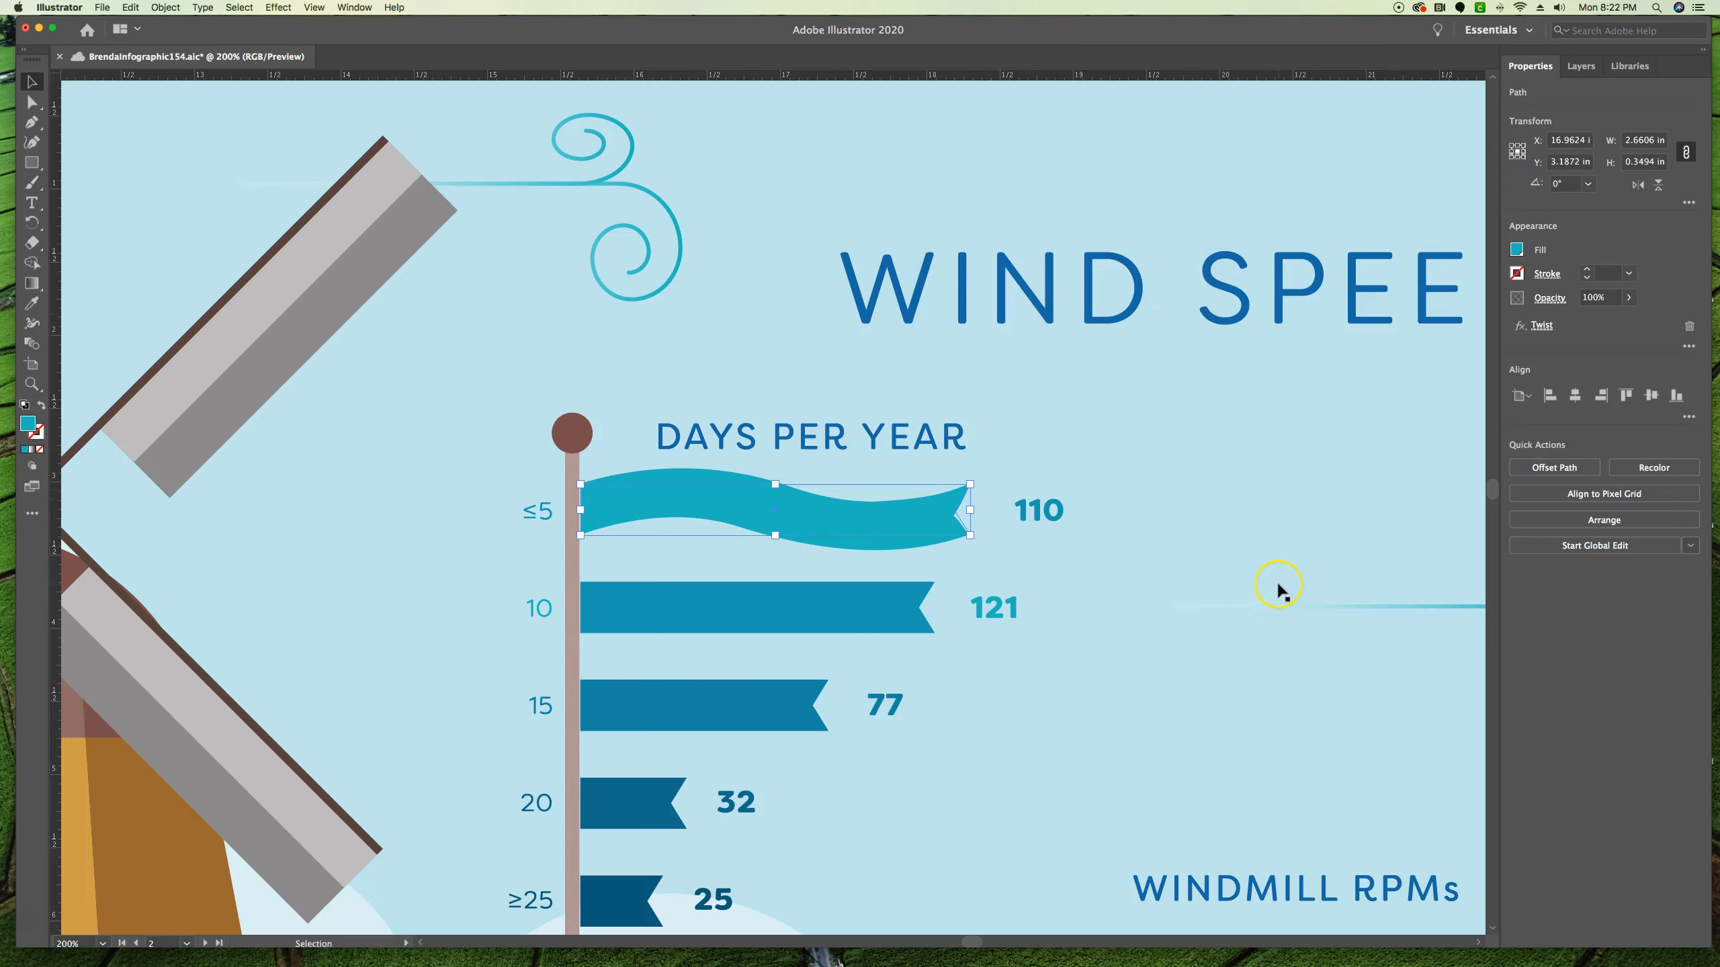
Apply the last-used Twist effect to the 10, 15, 20 and ≥25 banners together.
{"action": "left_click", "coordinate": [672, 601]}
{"action": "scroll", "coordinate": [1168, 638], "scroll_direction": "down", "scroll_amount": 2}
{"action": "scroll", "coordinate": [1165, 638], "scroll_direction": "down", "scroll_amount": 1}
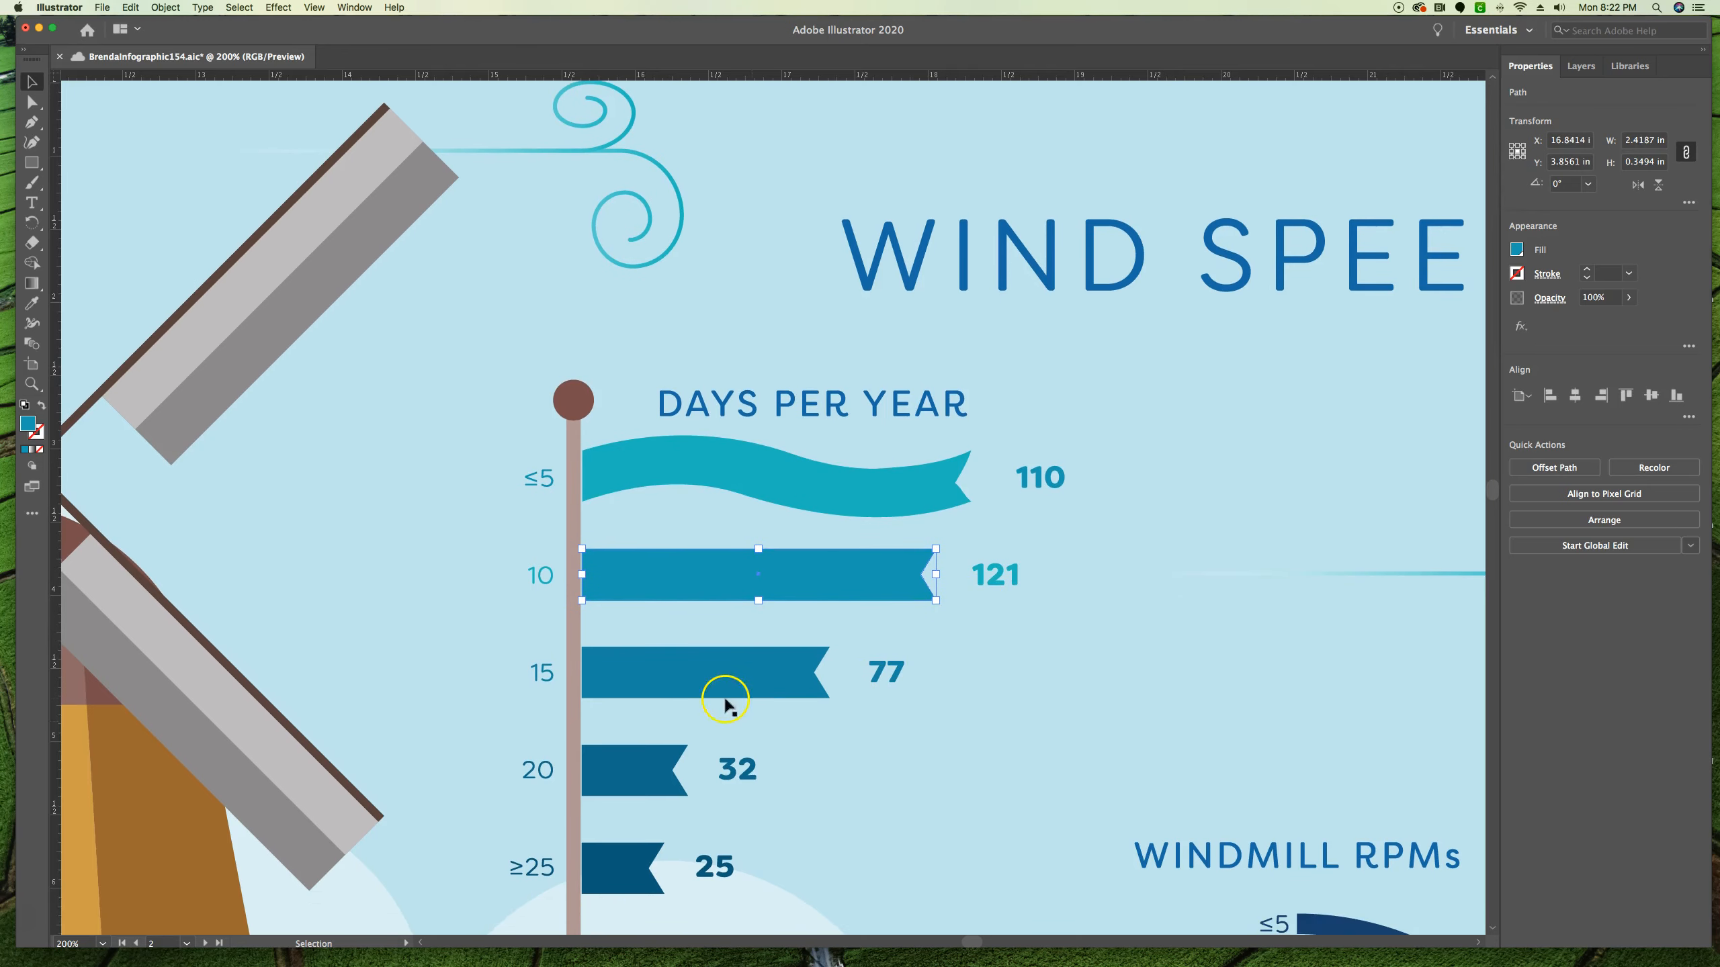
{"action": "left_click", "coordinate": [733, 686], "text": "shift"}
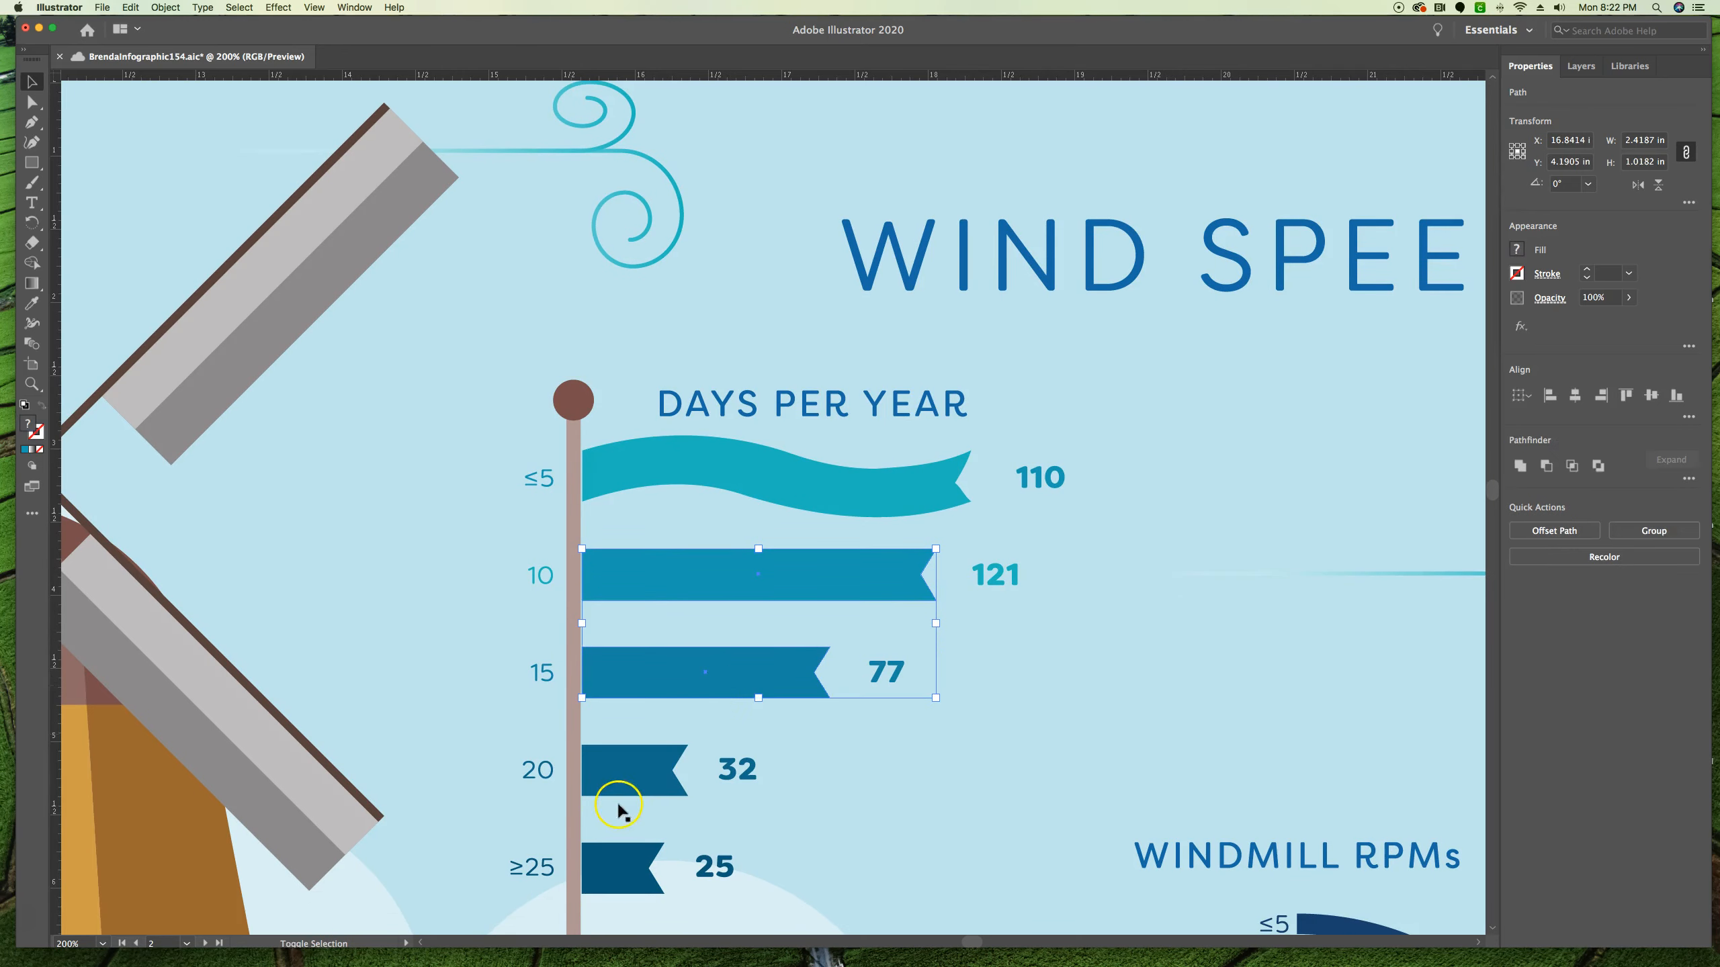
{"action": "left_click", "coordinate": [628, 770], "text": "shift"}
{"action": "left_click", "coordinate": [620, 869], "text": "shift"}
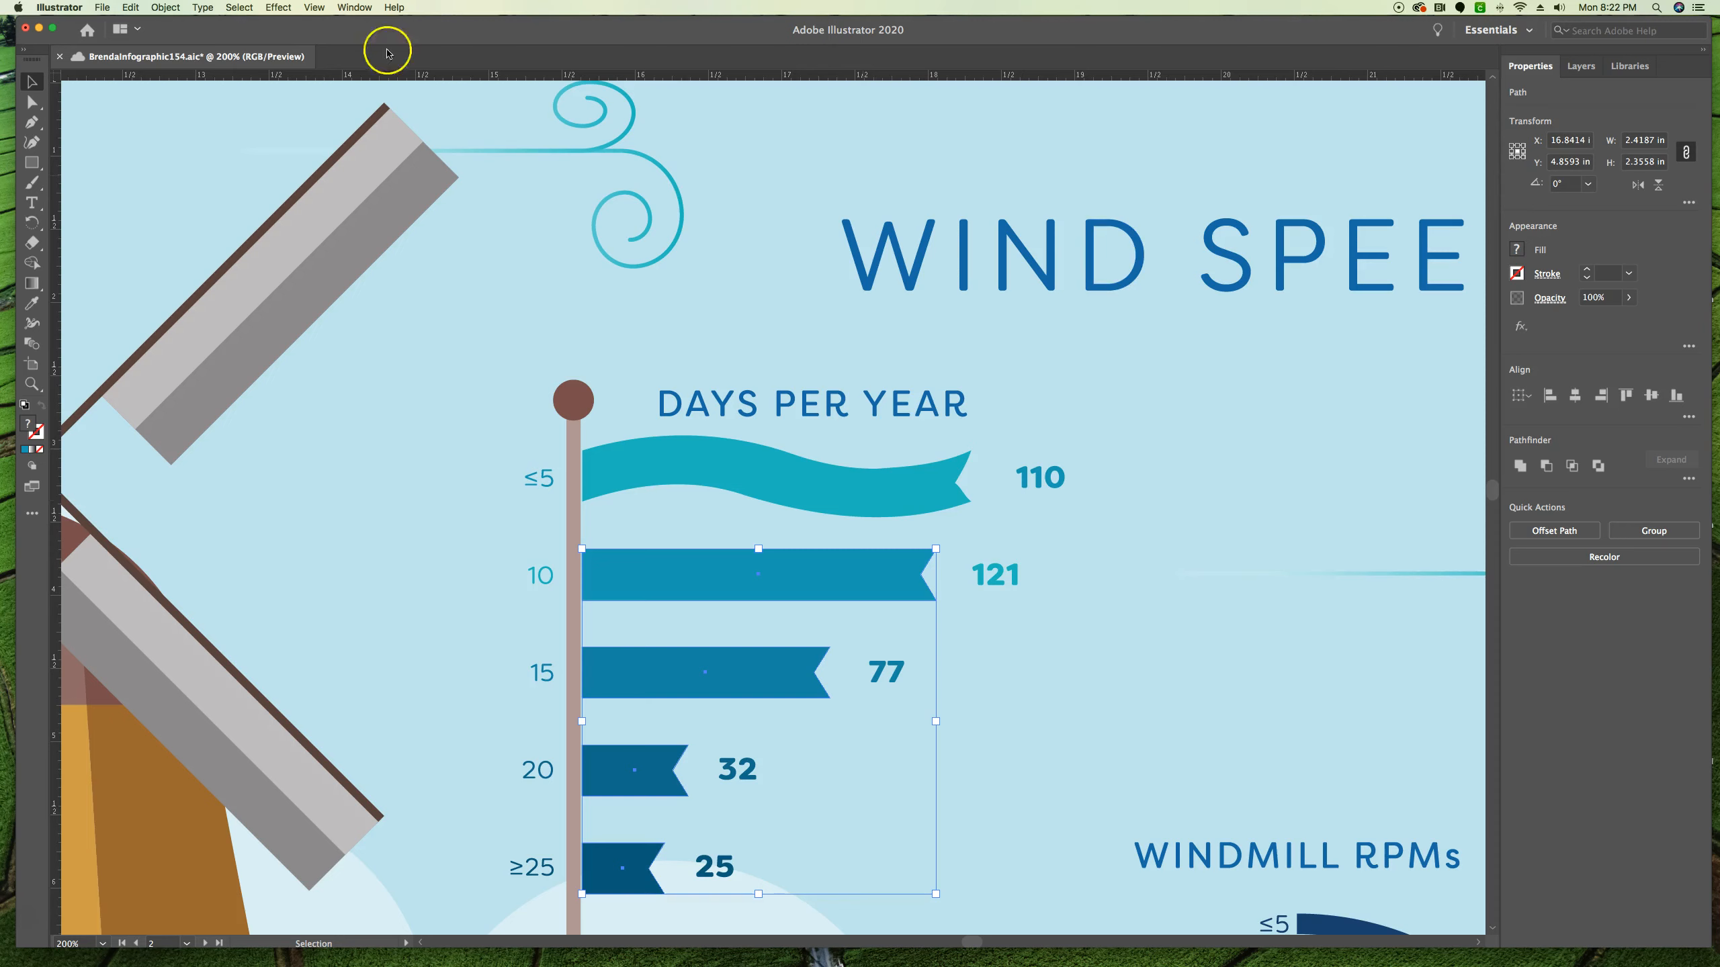
{"action": "left_click", "coordinate": [283, 10]}
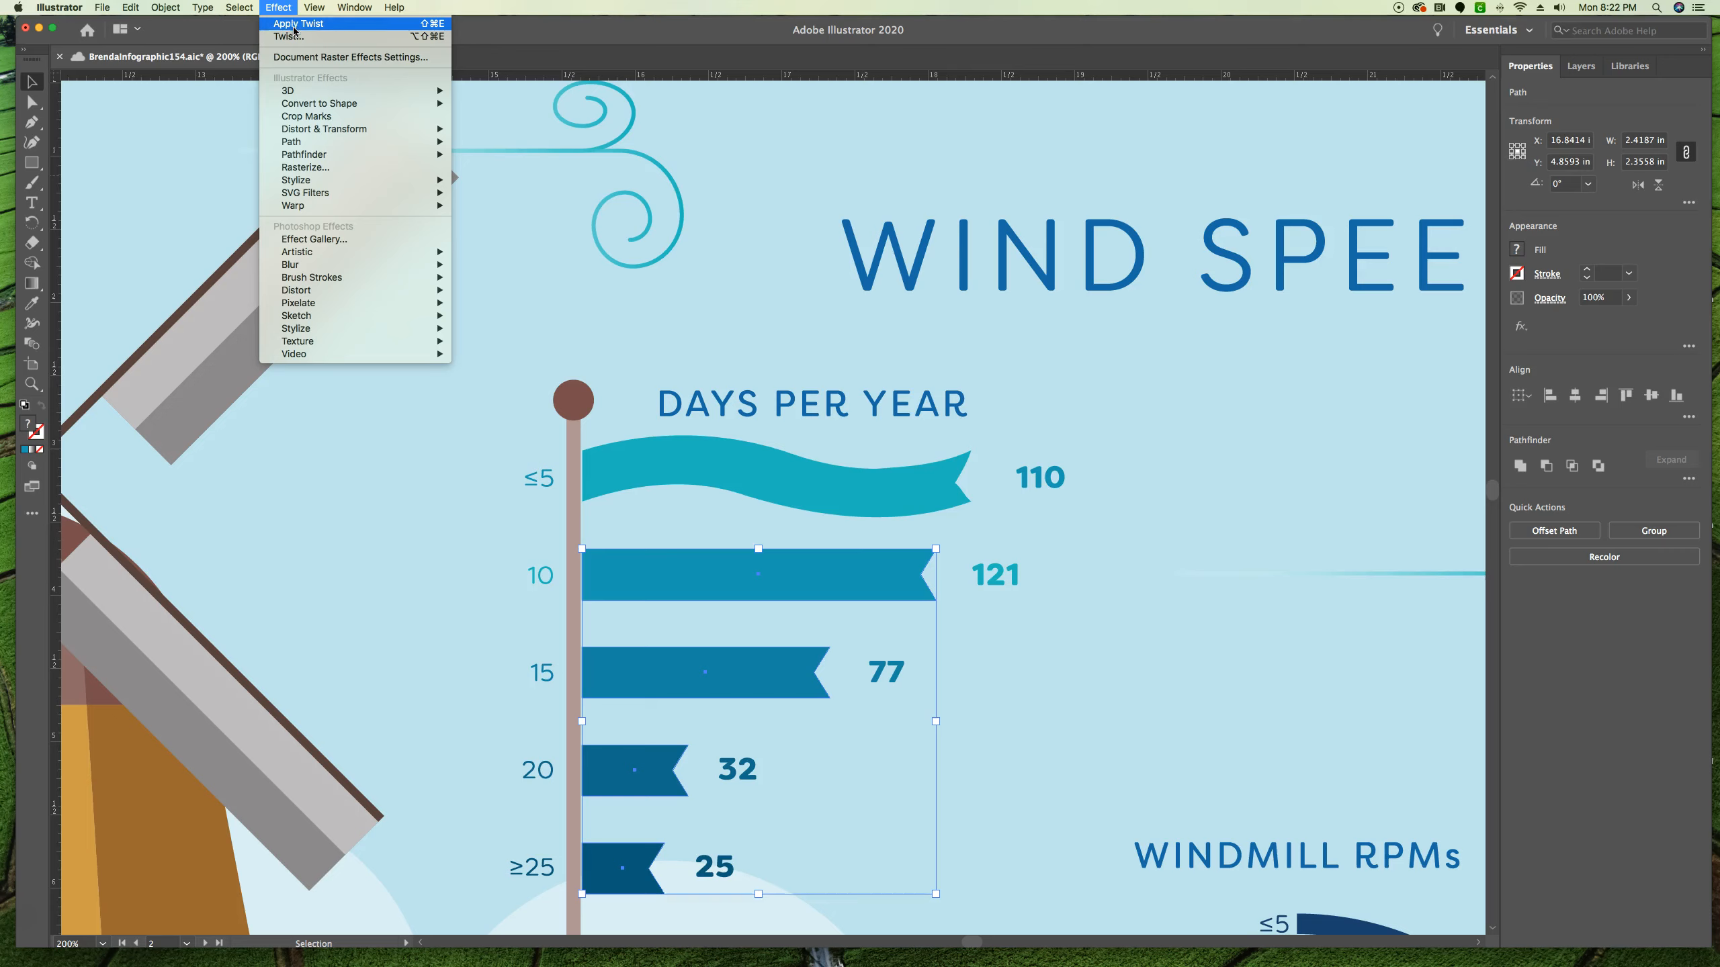
{"action": "left_click", "coordinate": [287, 29]}
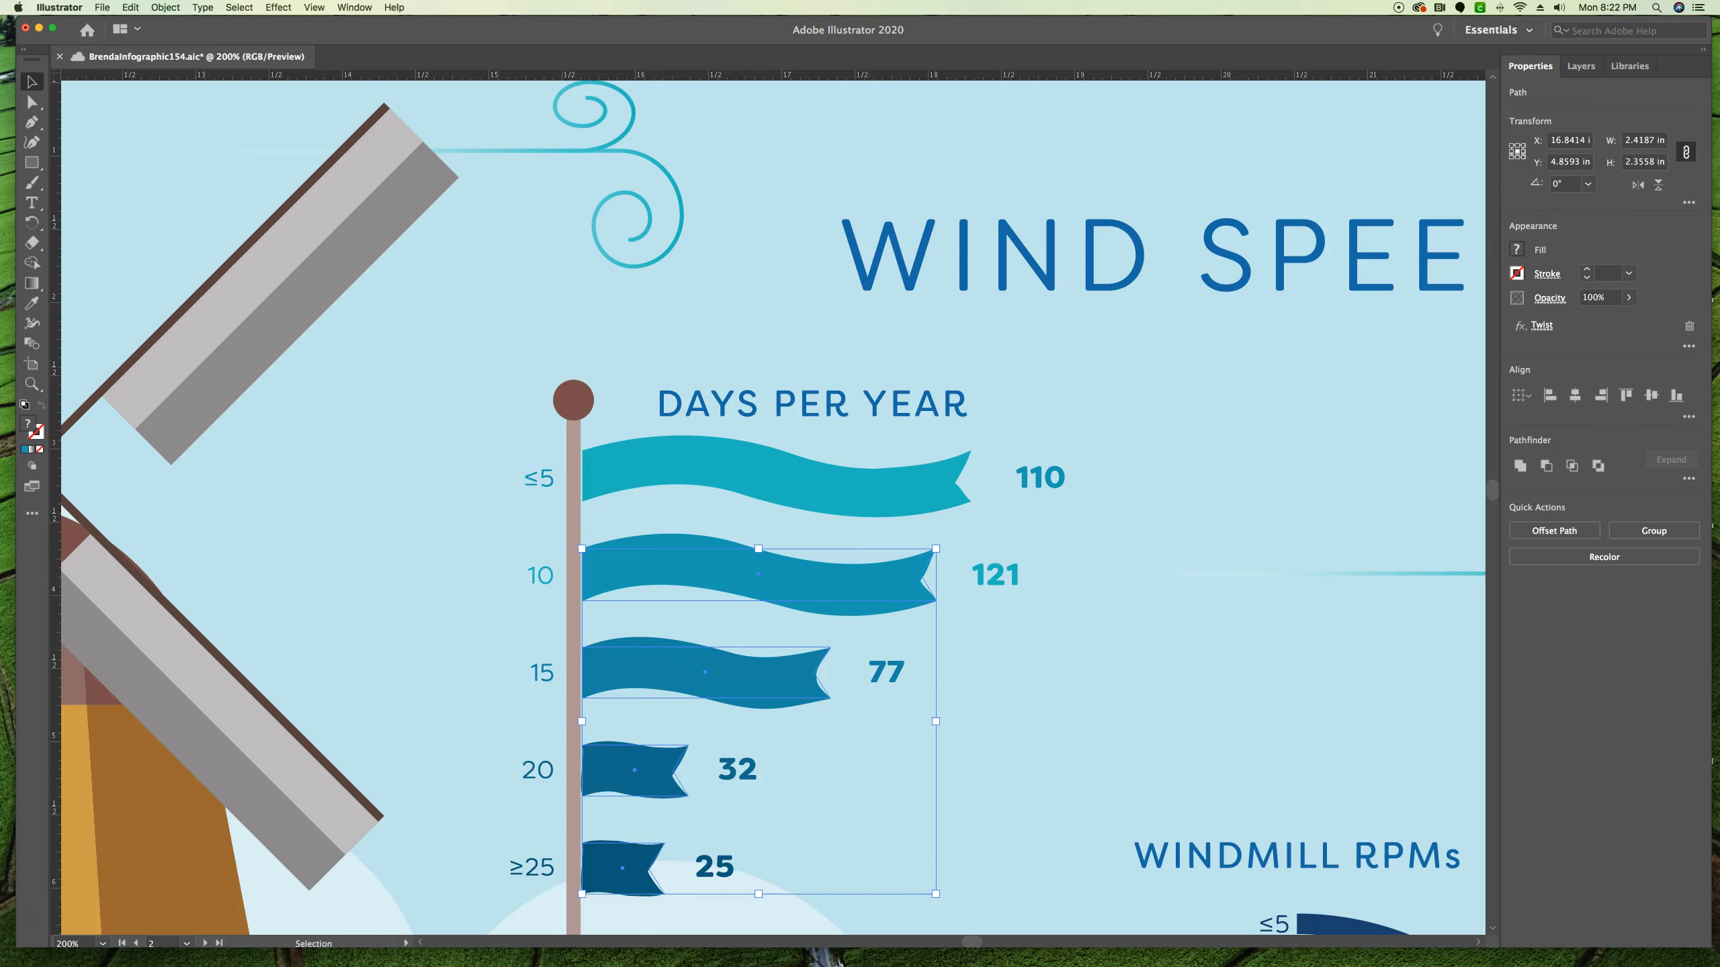
{"action": "left_click", "coordinate": [467, 351]}
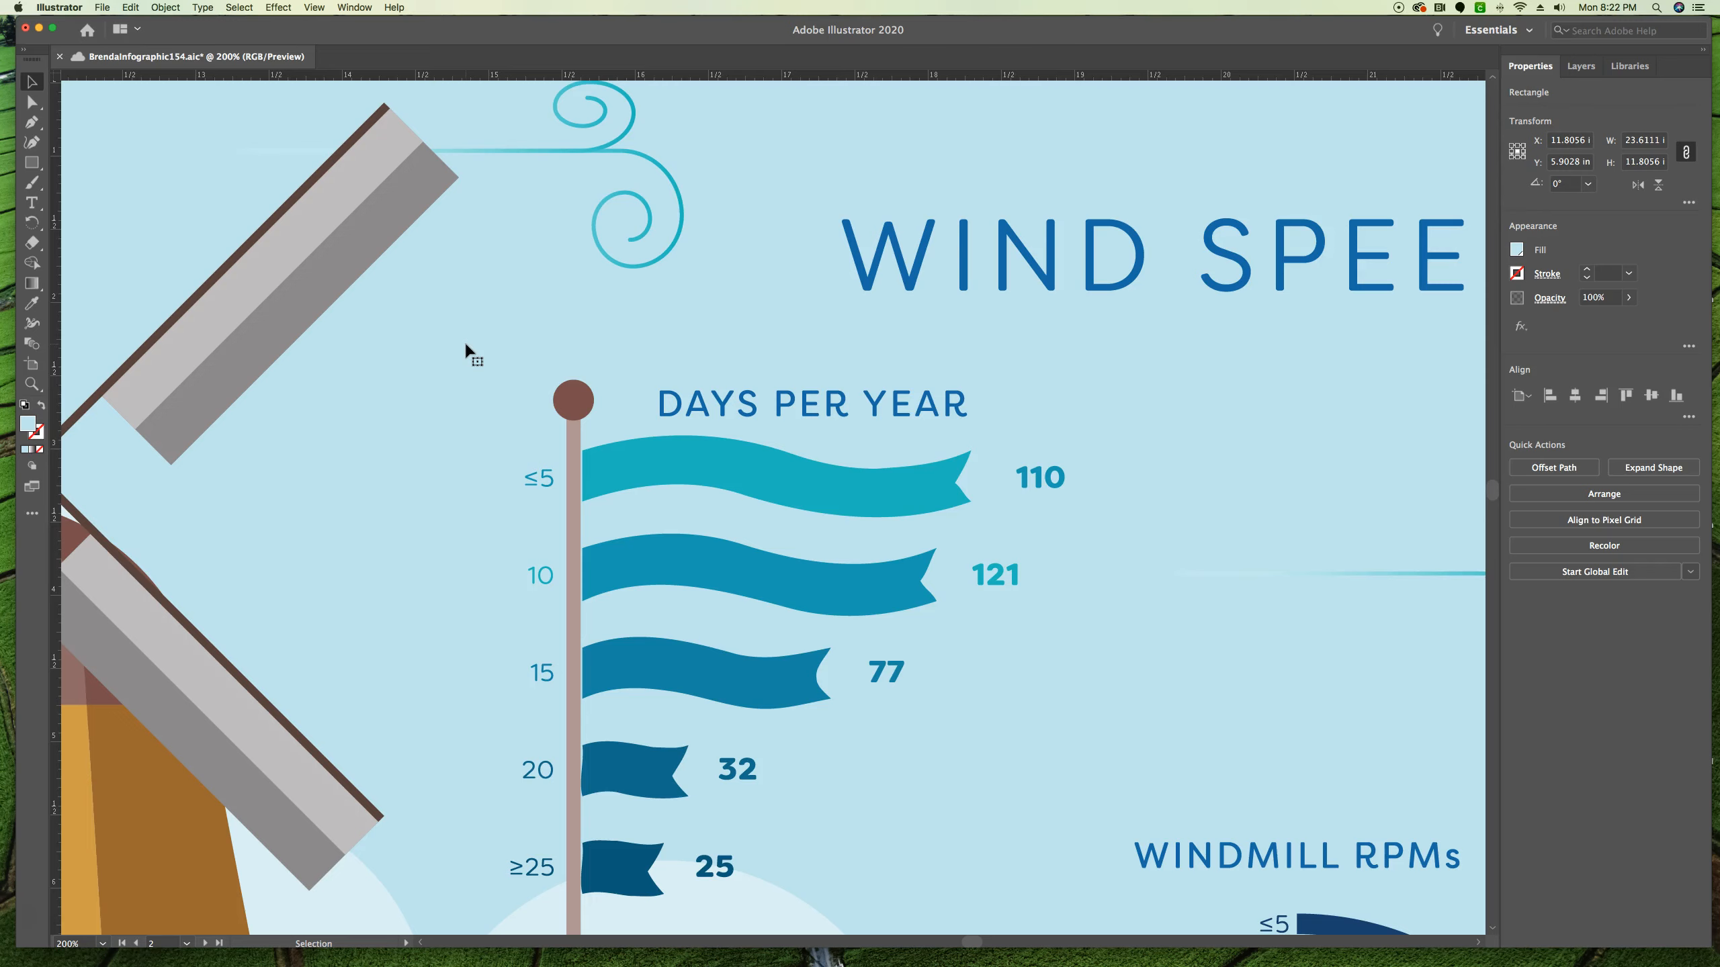
{"action": "left_click", "coordinate": [676, 453]}
{"action": "key", "text": "a"}
{"action": "left_click", "coordinate": [1049, 515]}
{"action": "key", "text": "super+0"}
{"action": "key", "text": "v"}
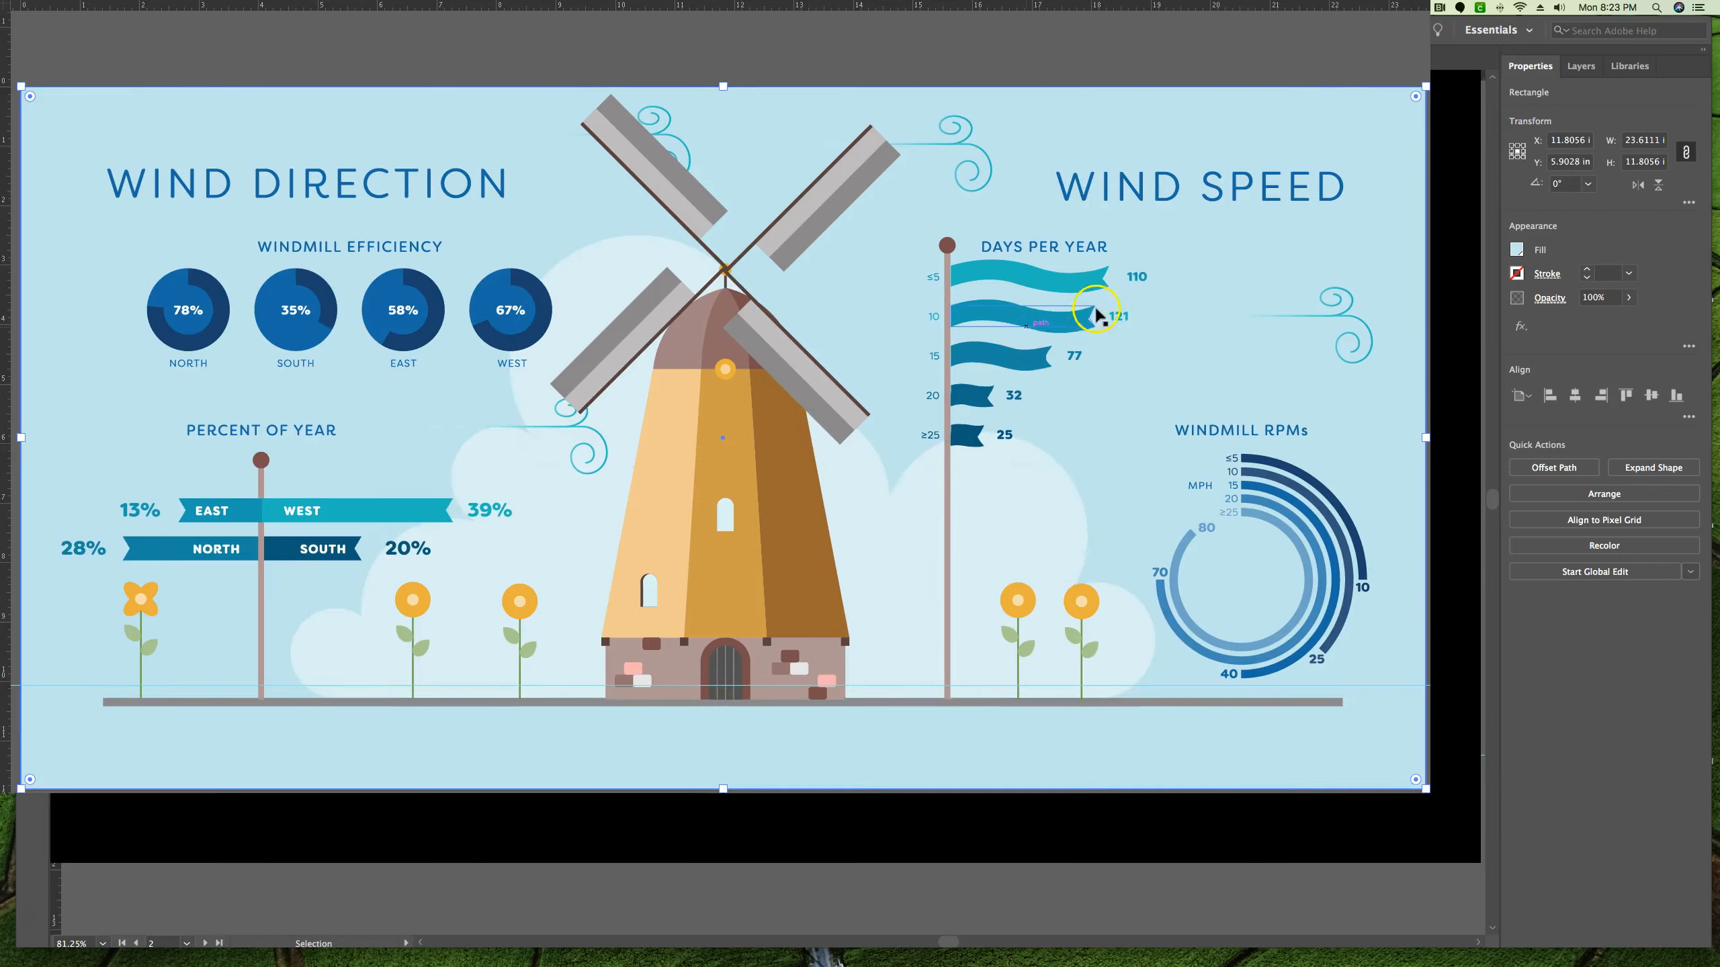
{"action": "left_click", "coordinate": [1181, 276]}
{"action": "left_click", "coordinate": [1235, 562]}
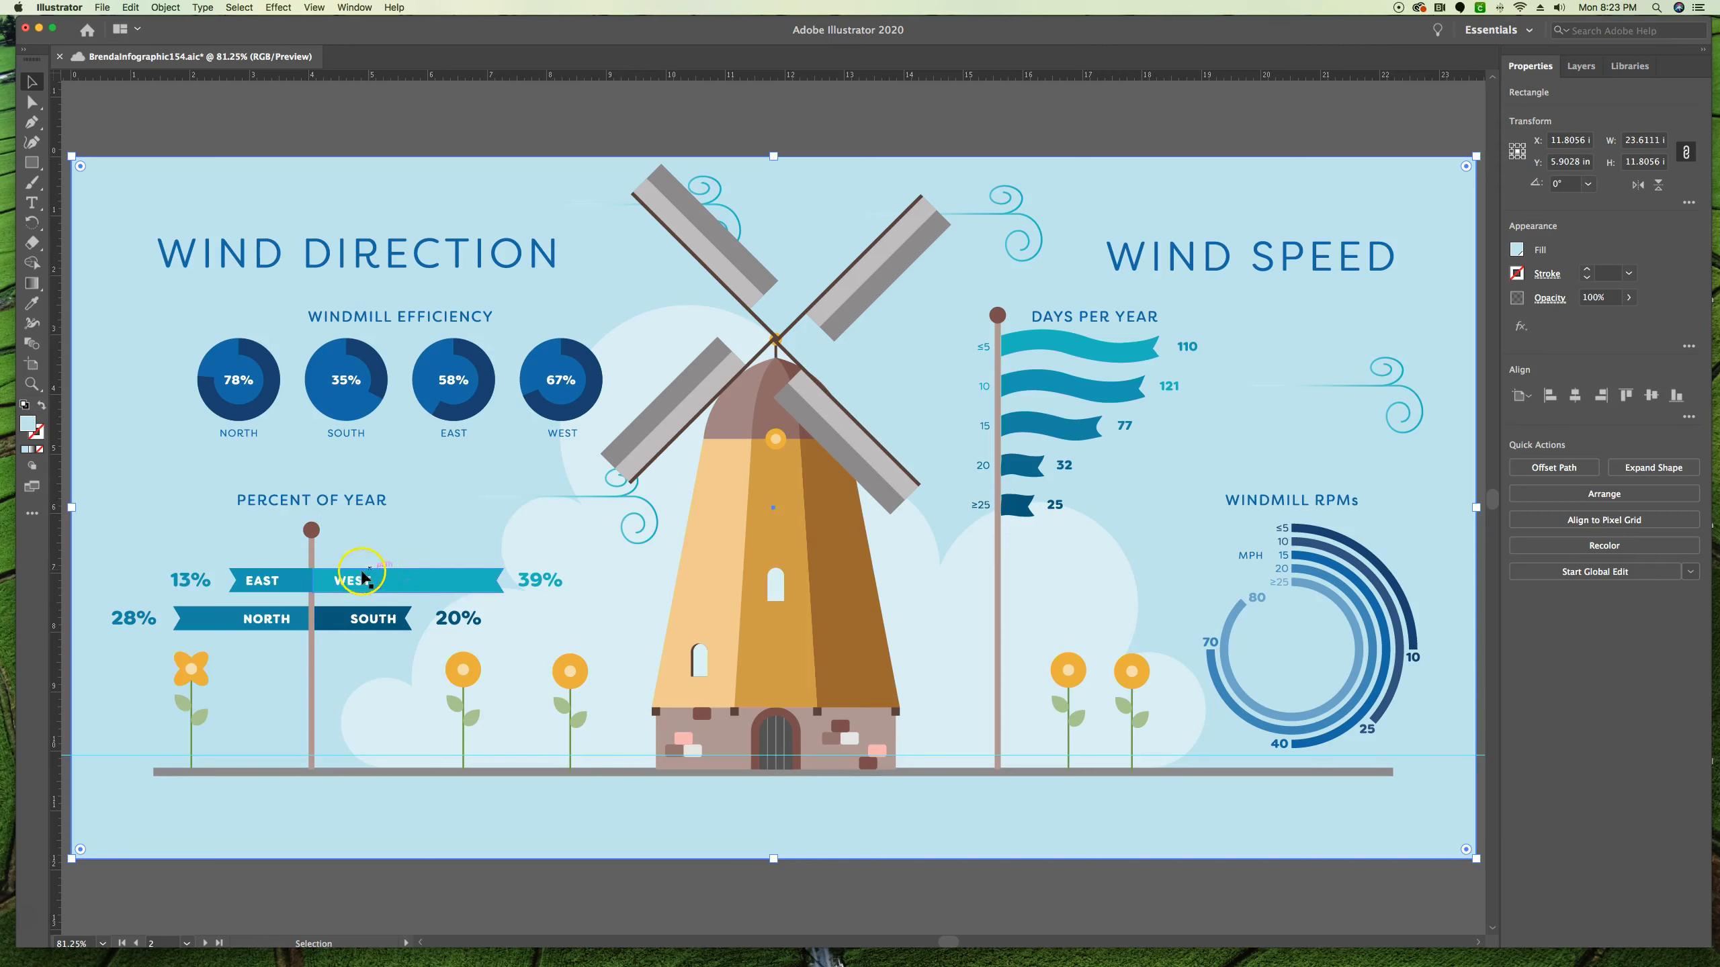
Select the EAST–WEST banner group in the PERCENT OF YEAR chart and save the document.
{"action": "left_click", "coordinate": [297, 579]}
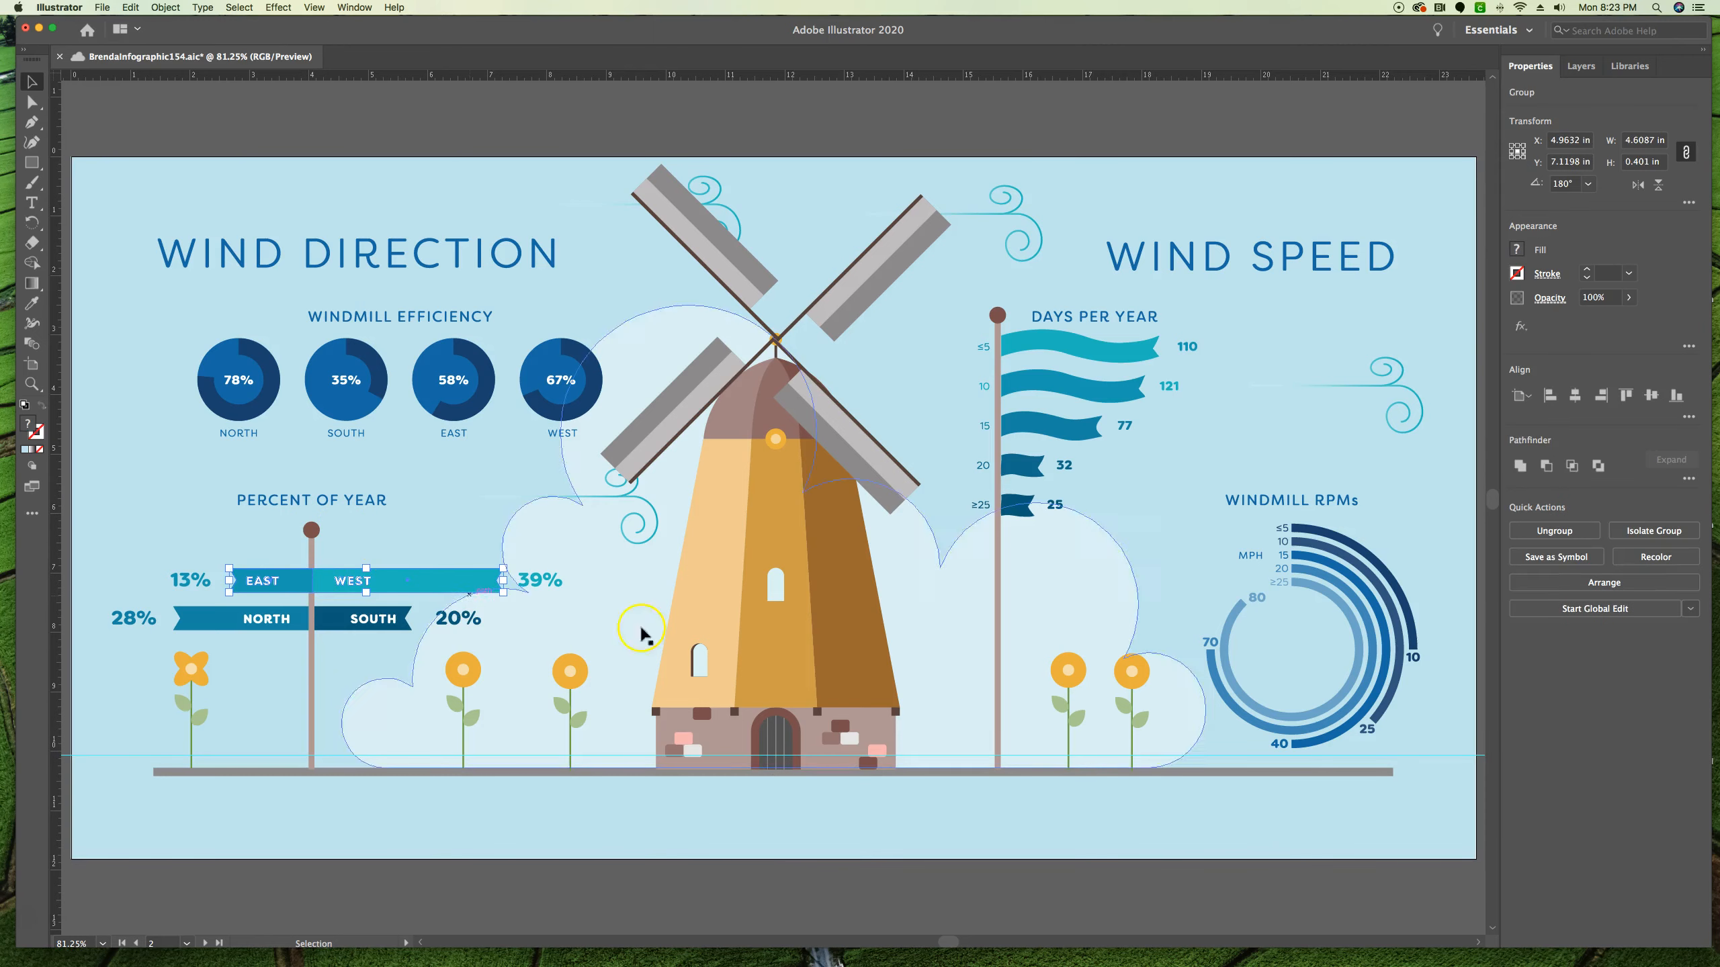
{"action": "key", "text": "super+equal"}
{"action": "key", "text": "super+equal"}
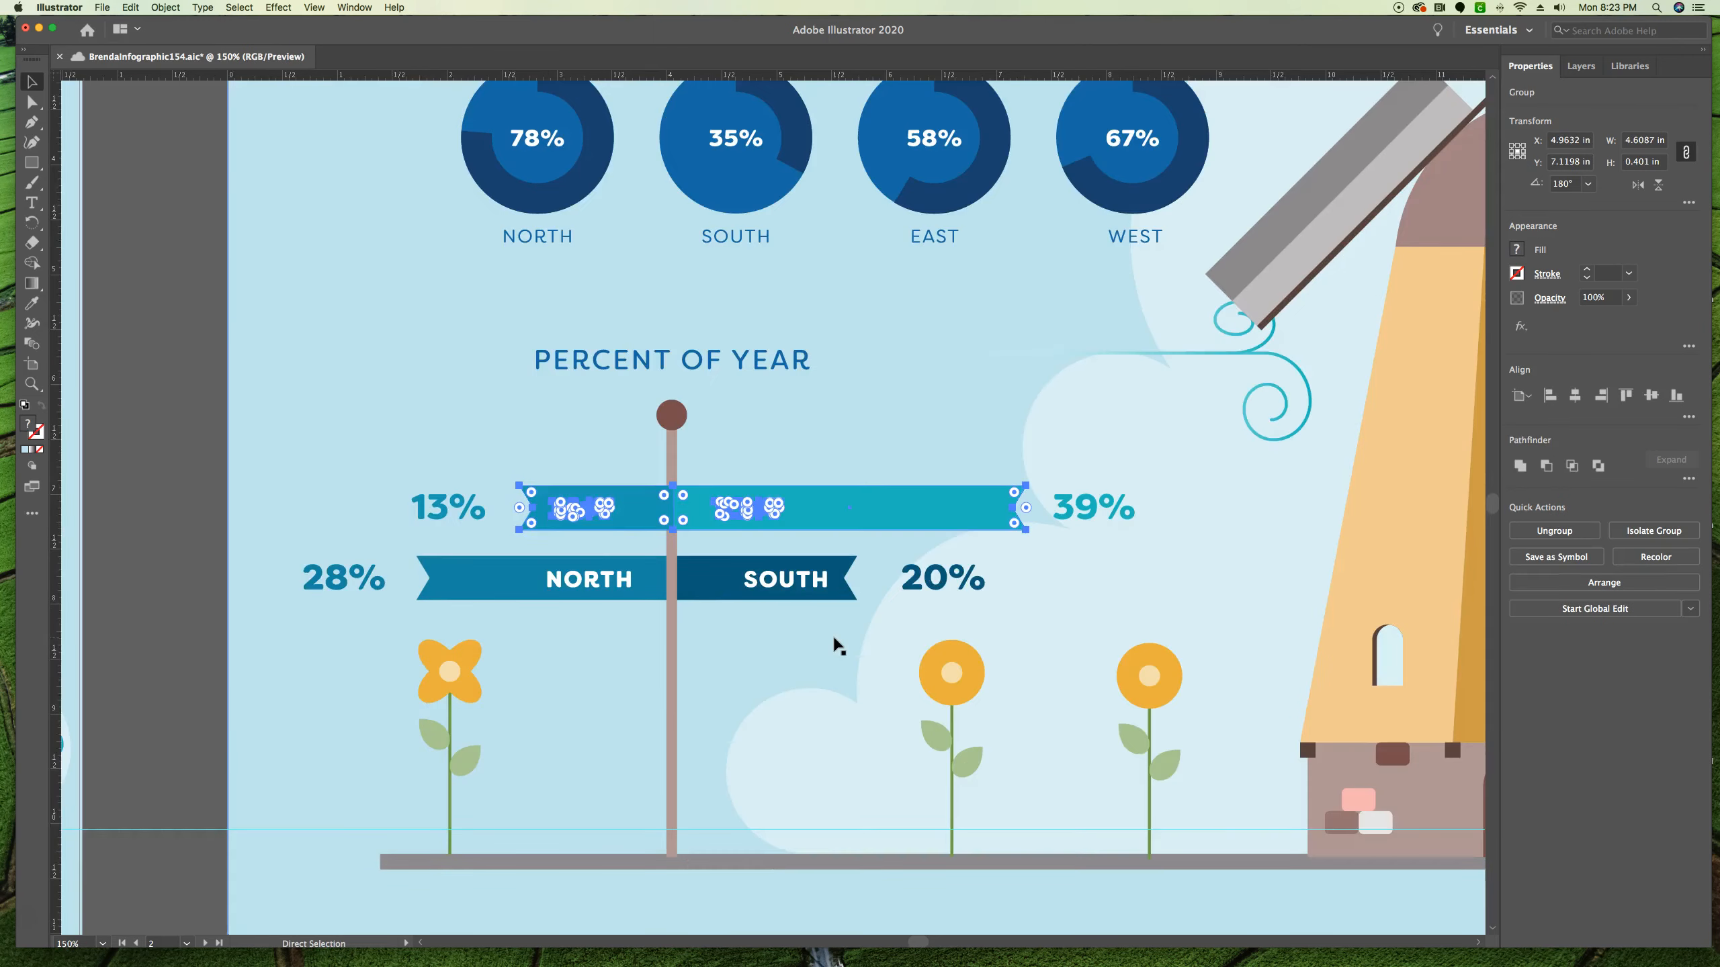
{"action": "key", "text": "super+equal"}
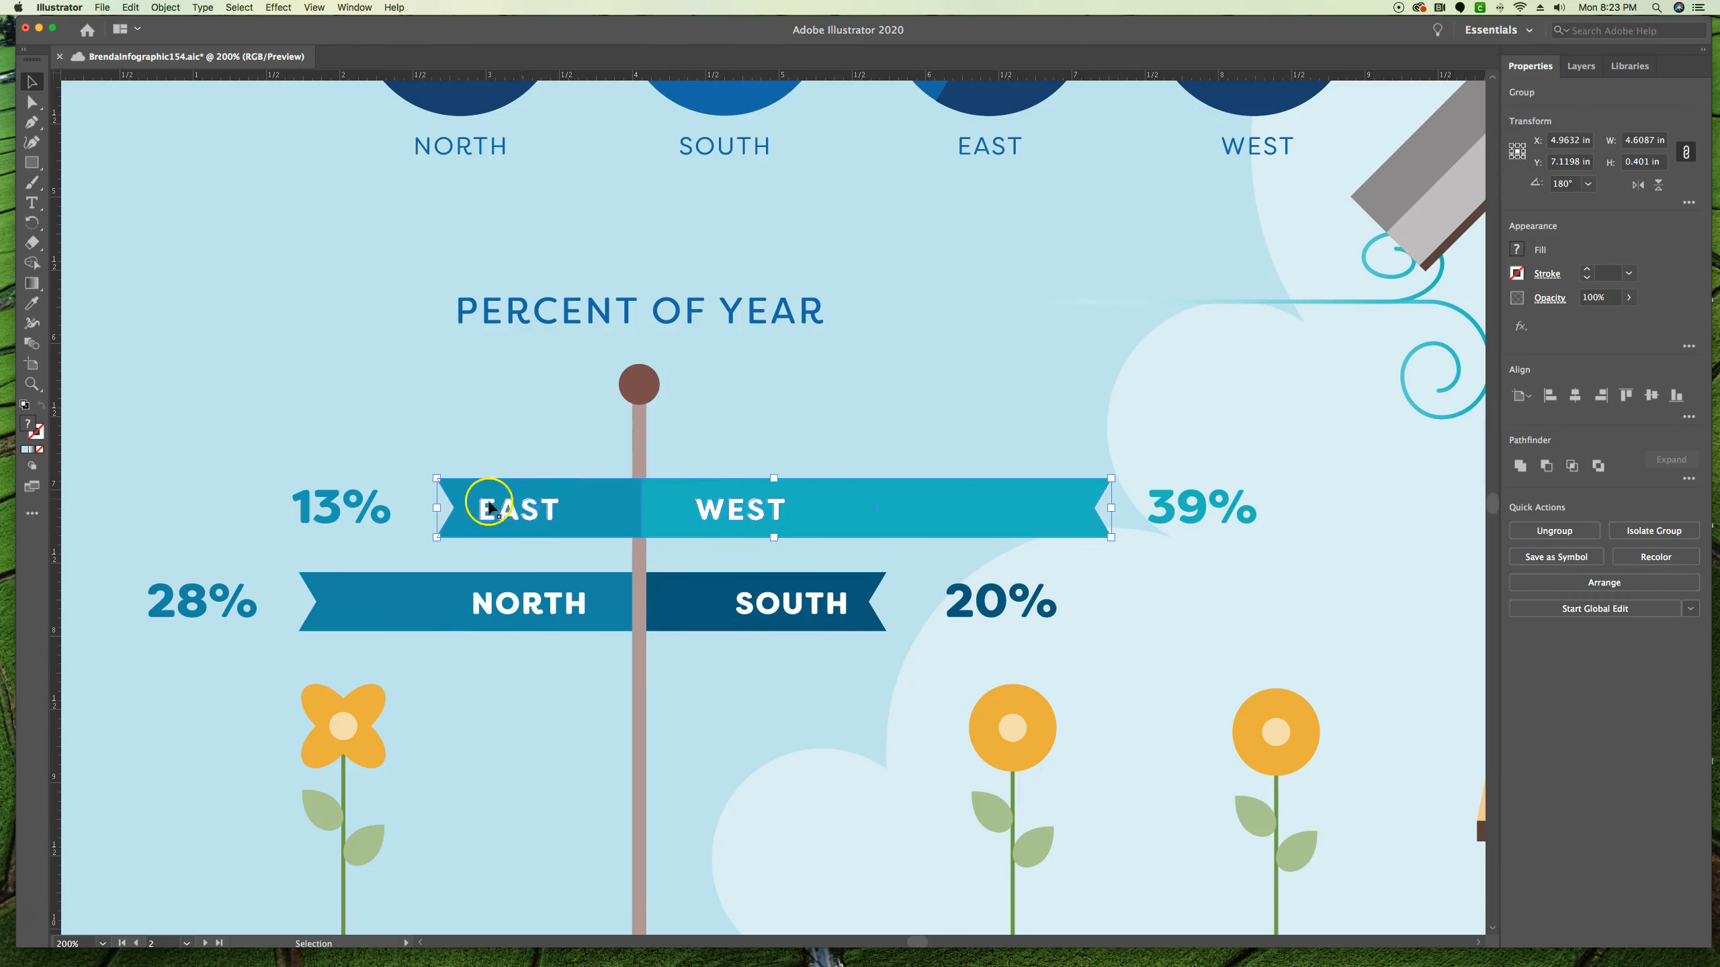
{"action": "left_click_drag", "start_coordinate": [483, 513], "coordinate": [486, 513]}
{"action": "key", "text": "super+s"}
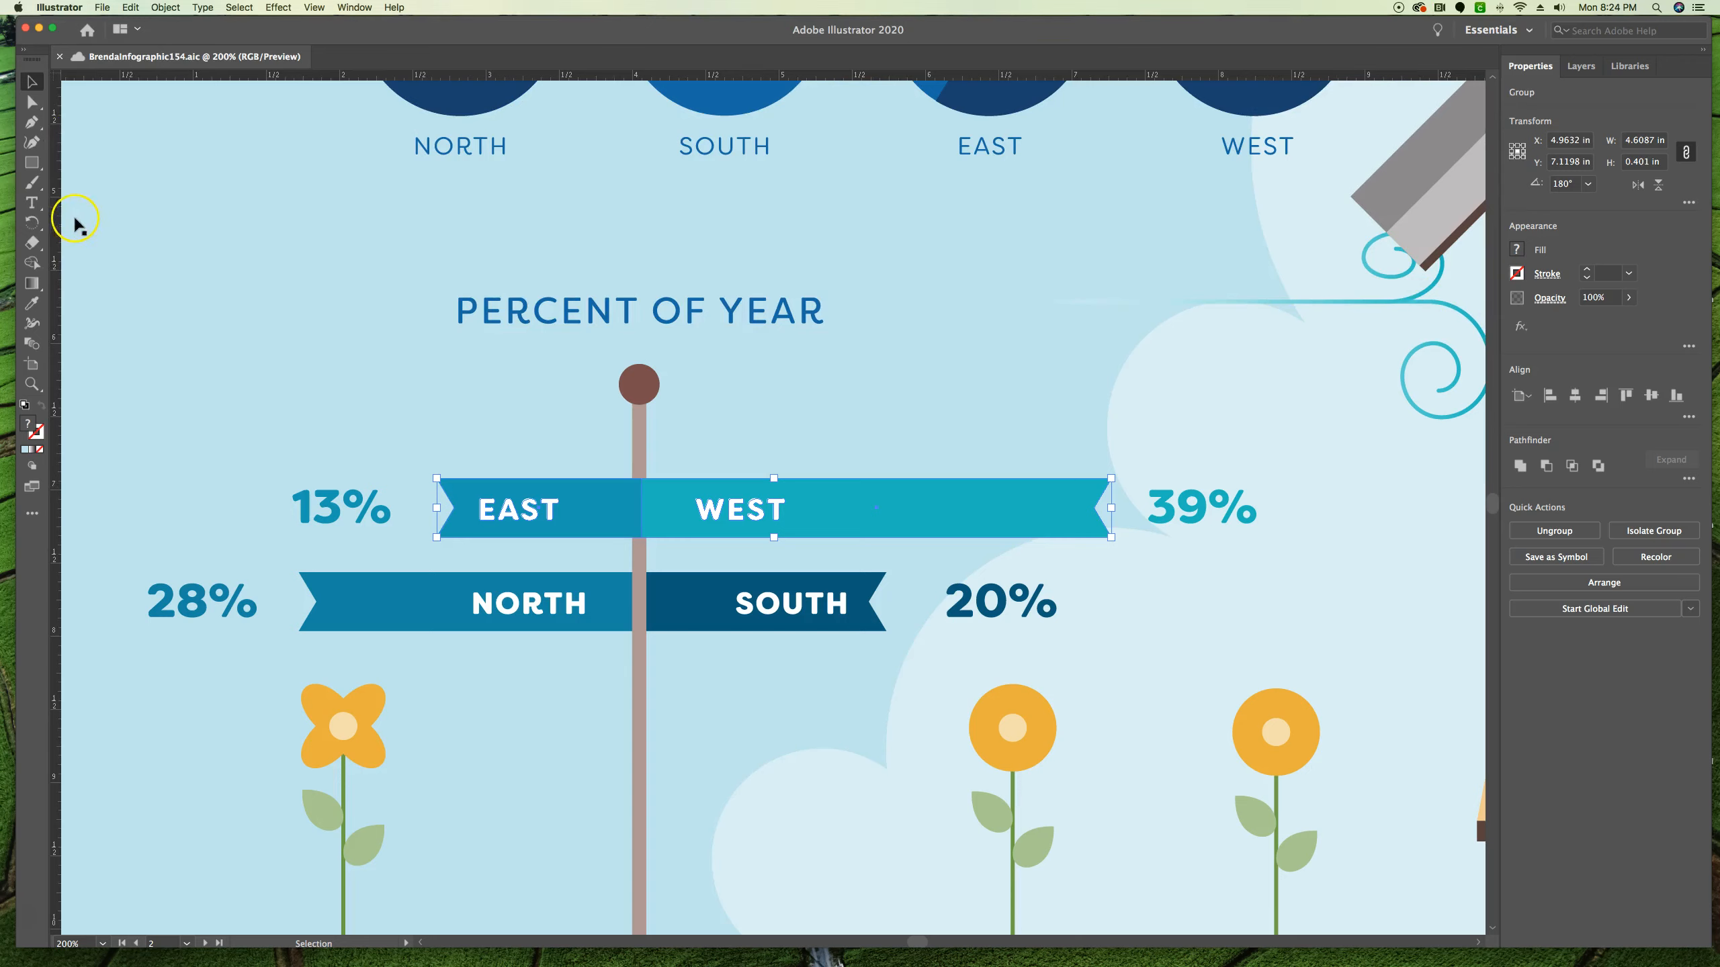
Add the Free Transform Tool from the full tool list to the toolbar, directly below the Rotate Tool.
{"action": "left_click", "coordinate": [44, 232]}
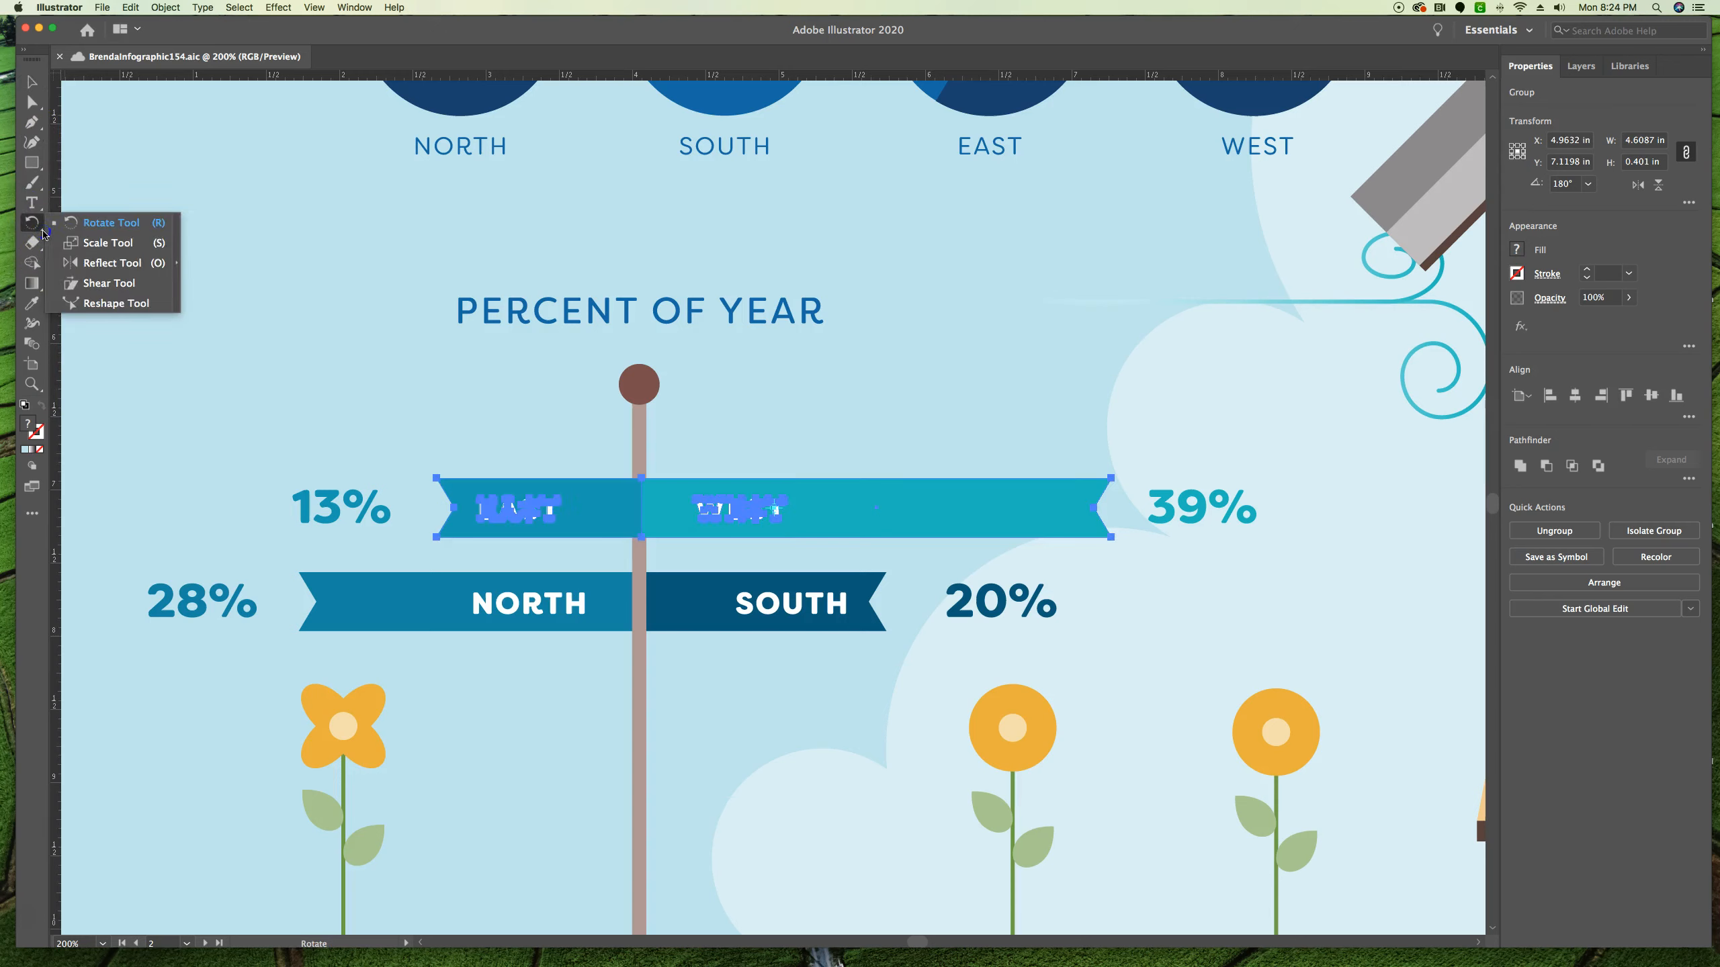
{"action": "left_click", "coordinate": [32, 224]}
{"action": "left_click", "coordinate": [39, 226]}
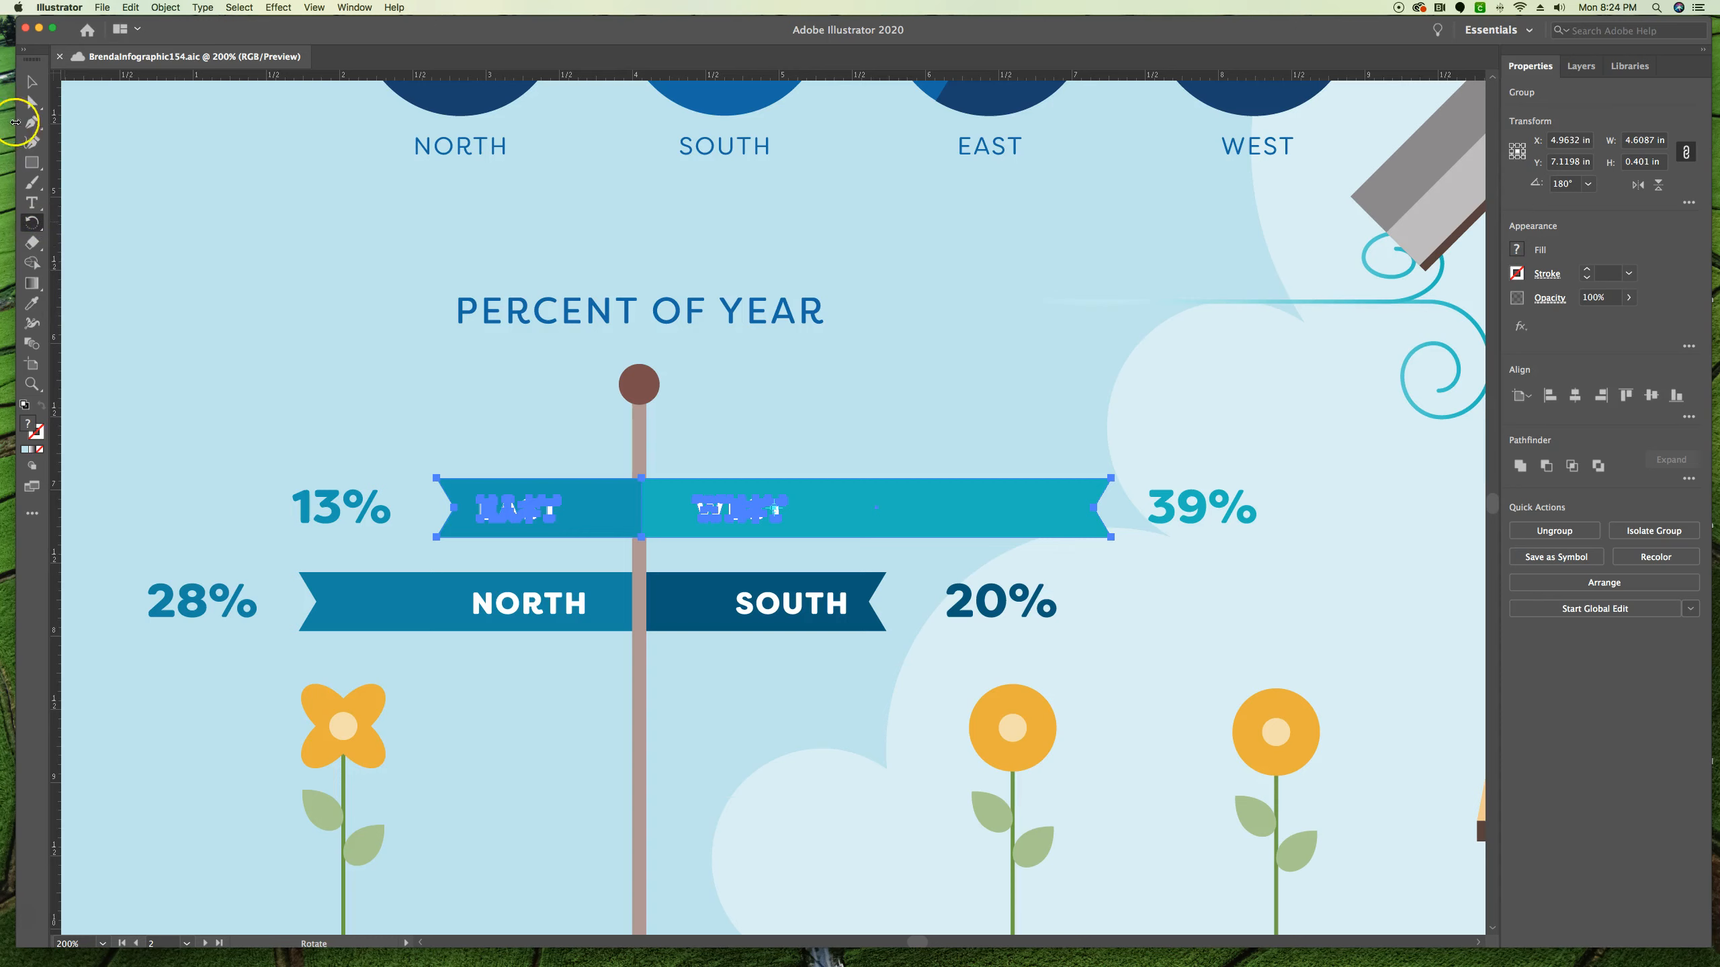
{"action": "left_click", "coordinate": [31, 513]}
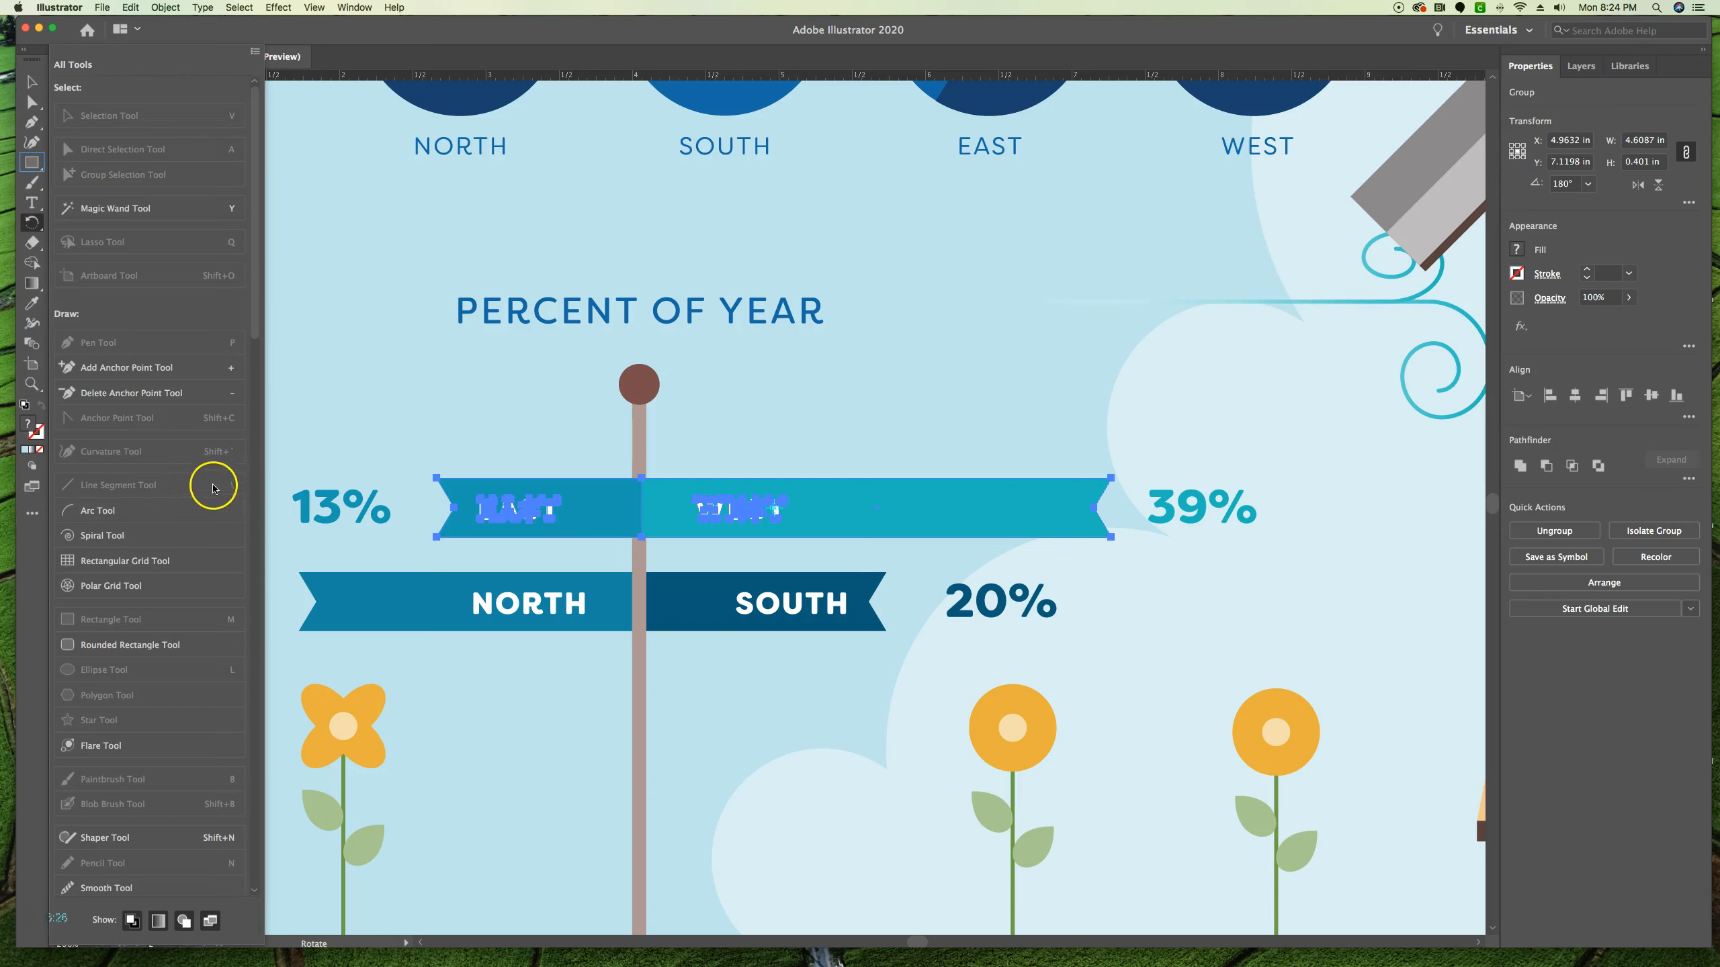
{"action": "scroll", "coordinate": [127, 414], "scroll_direction": "down", "scroll_amount": 5}
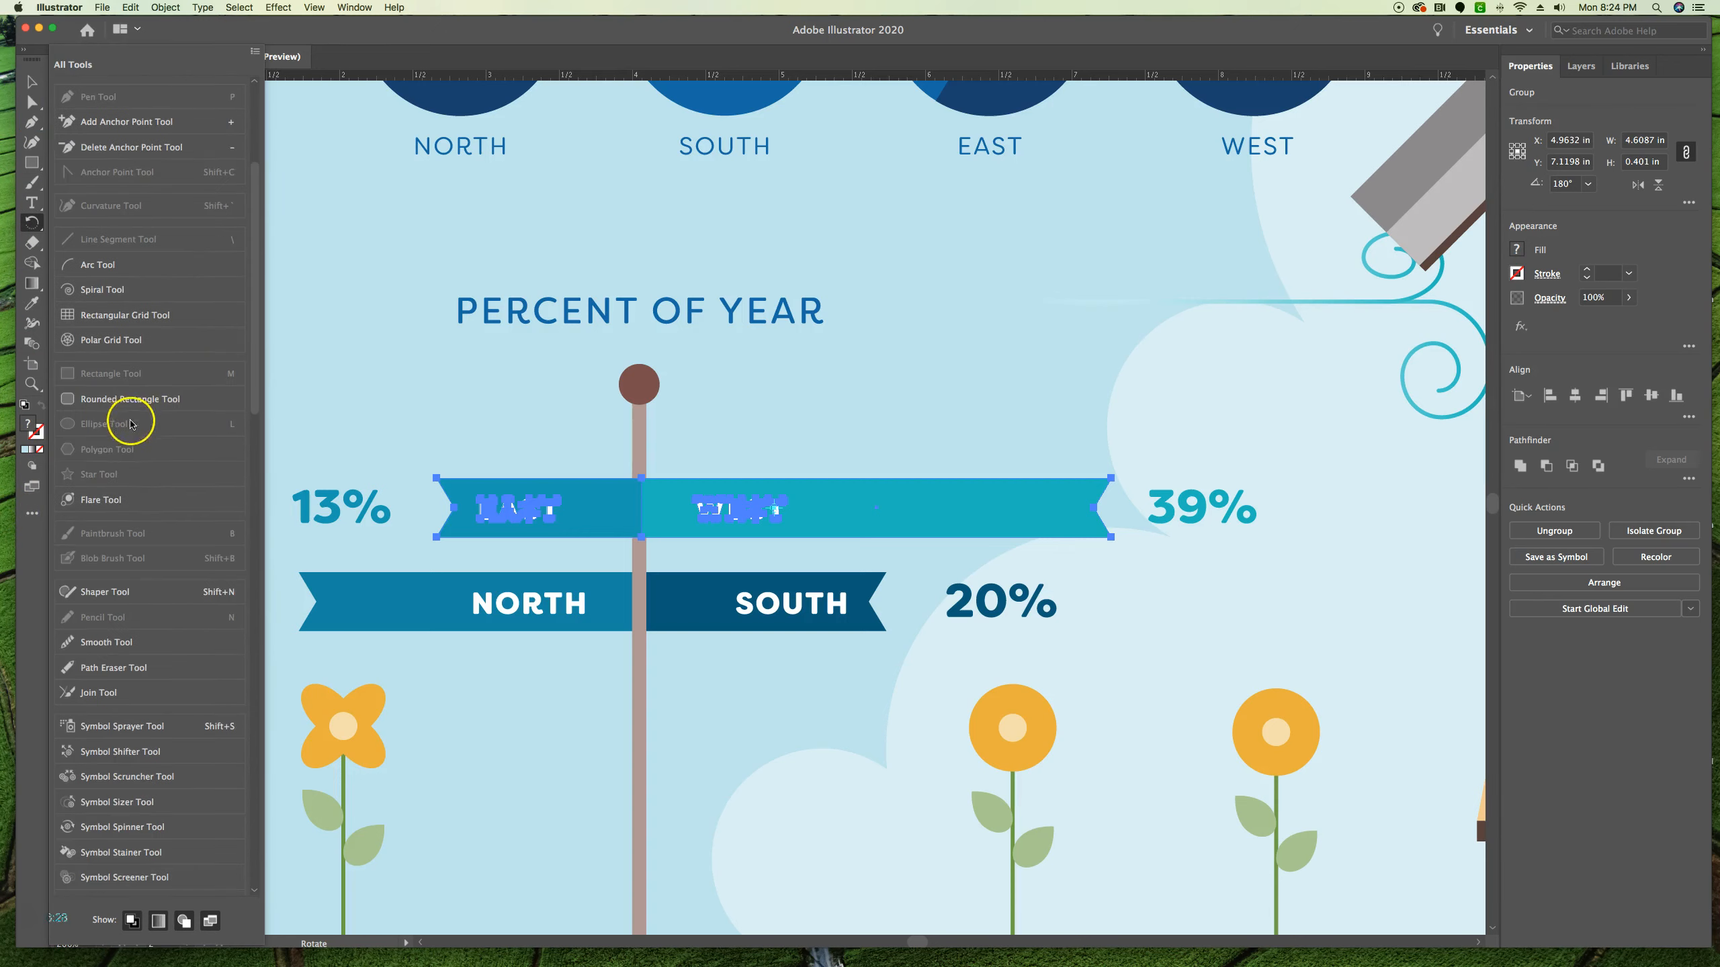
{"action": "scroll", "coordinate": [127, 505], "scroll_direction": "down", "scroll_amount": 20}
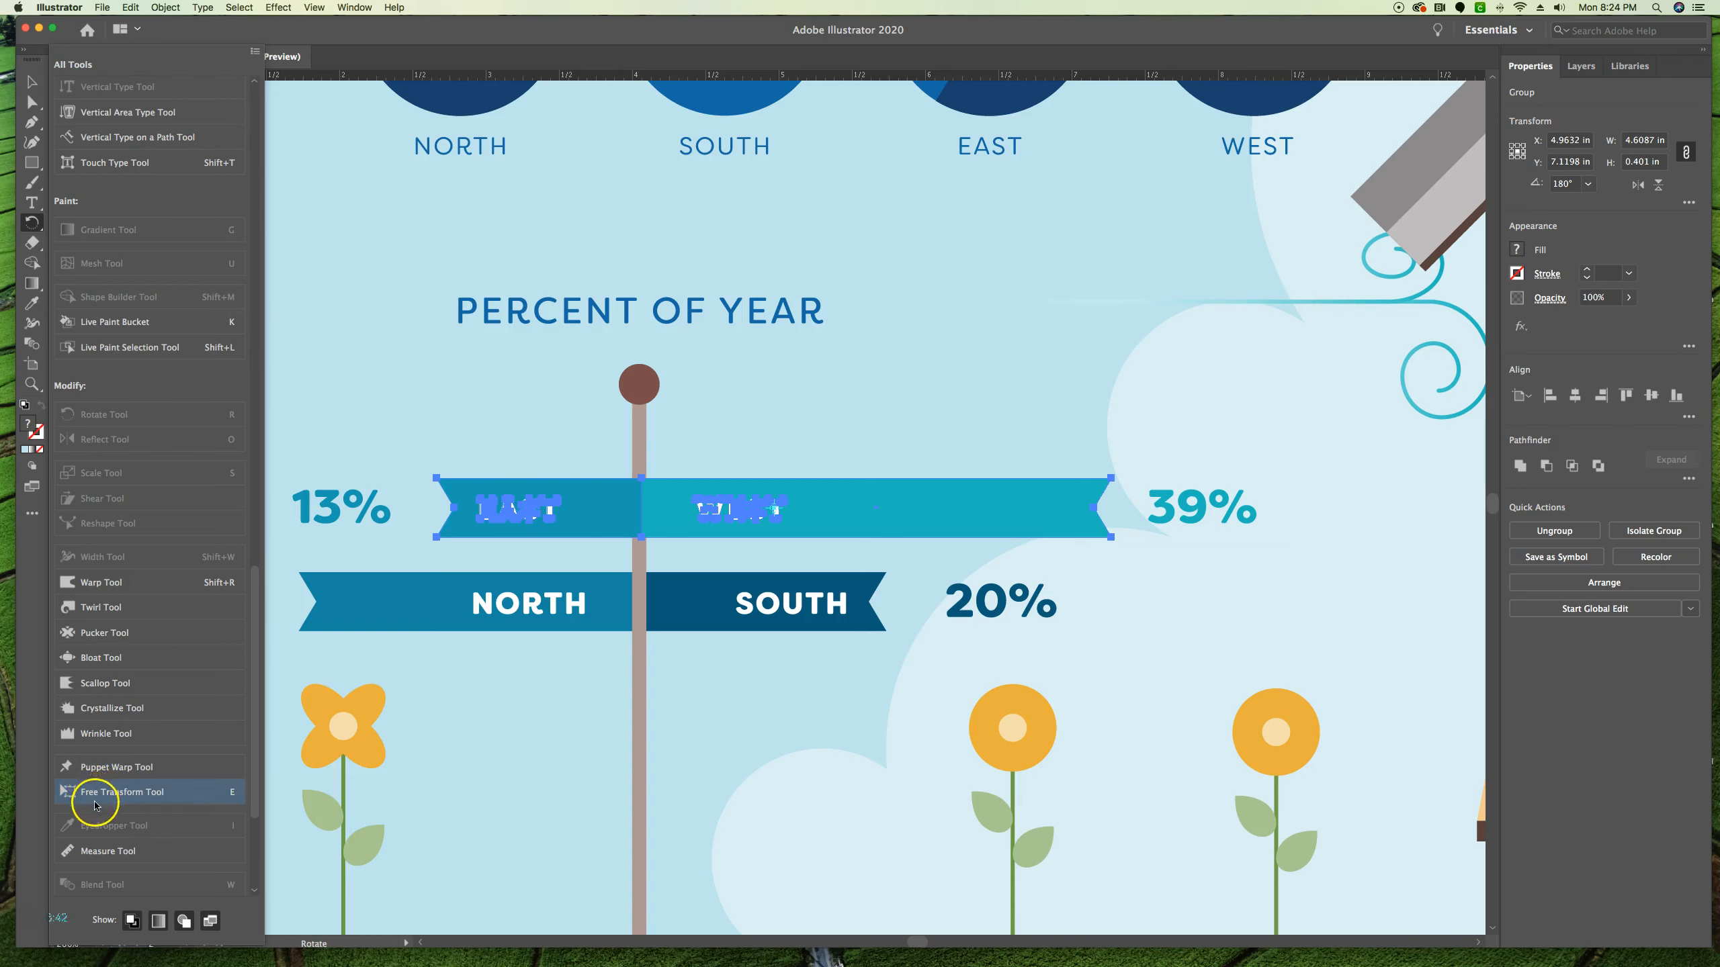
{"action": "left_click_drag", "start_coordinate": [79, 792], "coordinate": [34, 243]}
{"action": "left_click", "coordinate": [34, 243]}
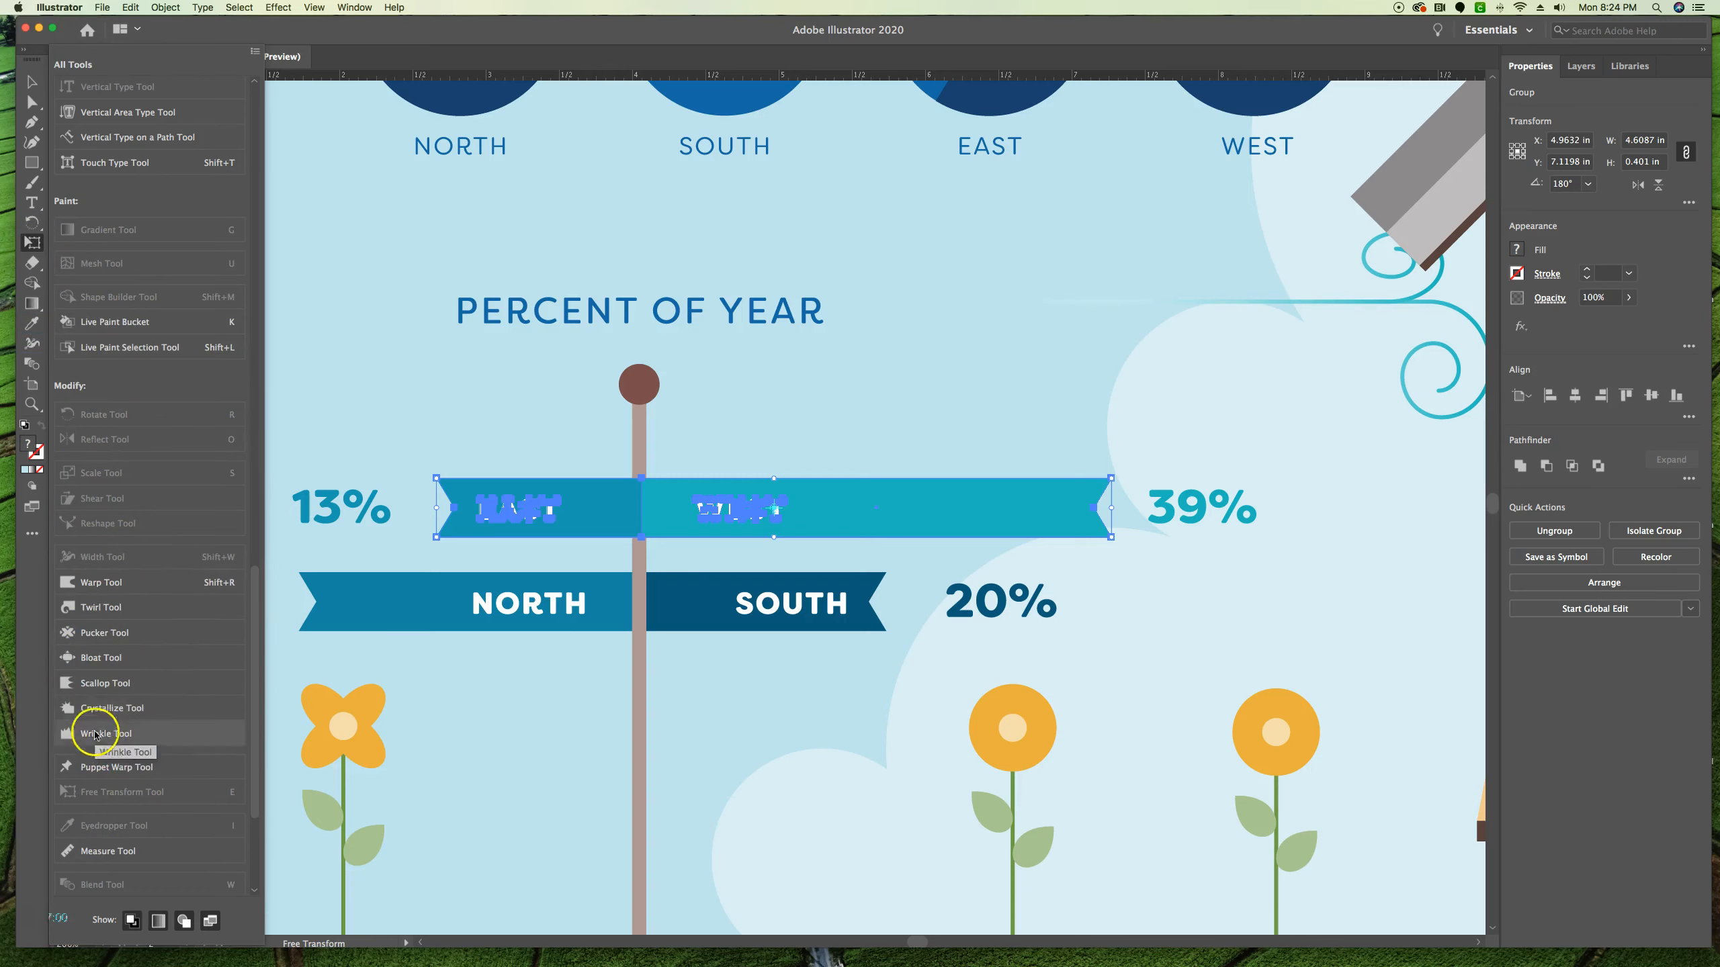
Add the Puppet Warp Tool to the toolbar in the Free Transform Tool's group, and close the tool list.
{"action": "left_click", "coordinate": [90, 768]}
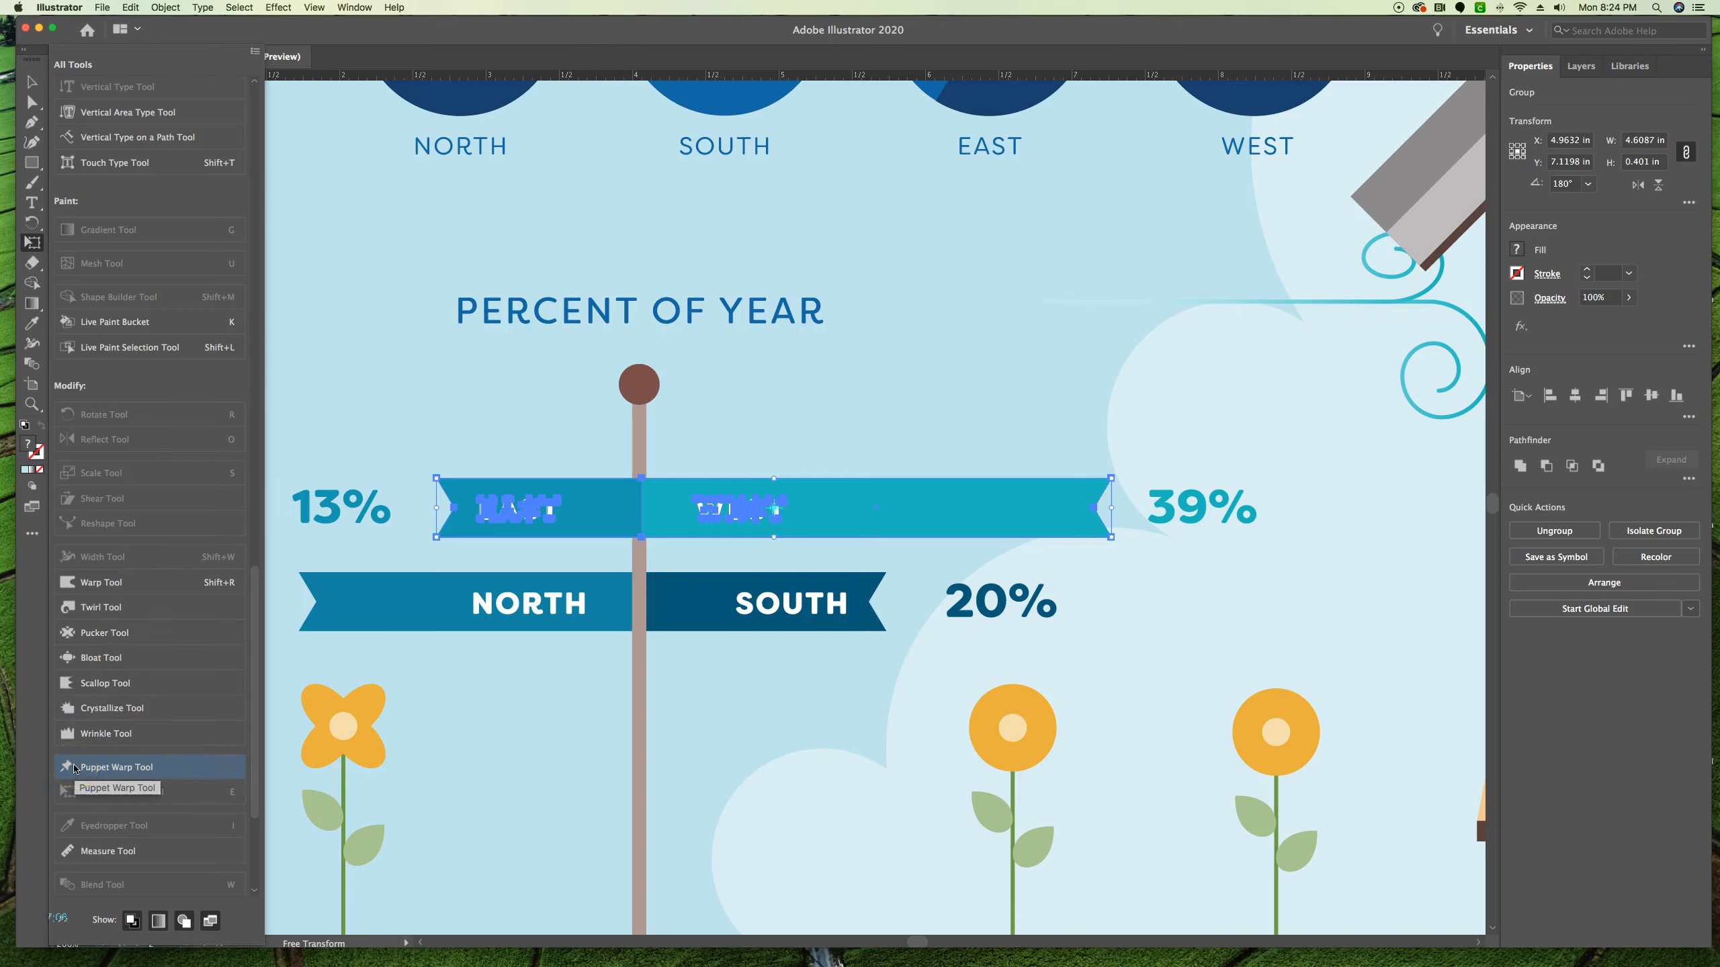
{"action": "left_click", "coordinate": [71, 768]}
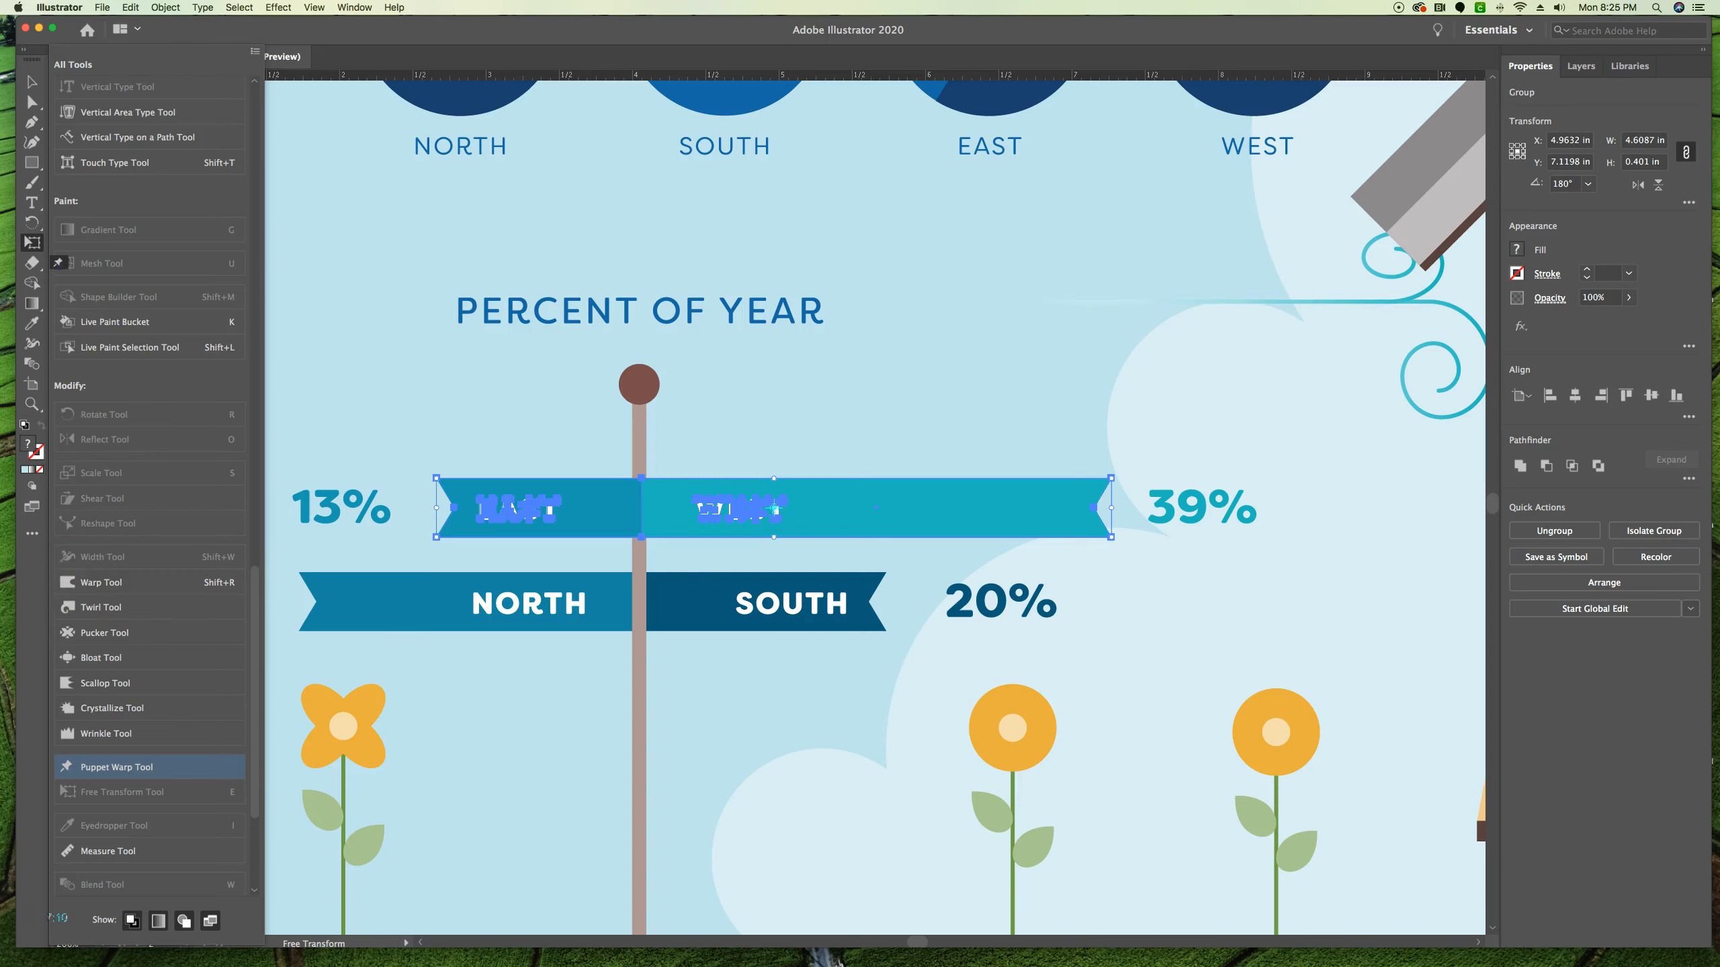
{"action": "left_click_drag", "start_coordinate": [37, 244], "coordinate": [127, 247]}
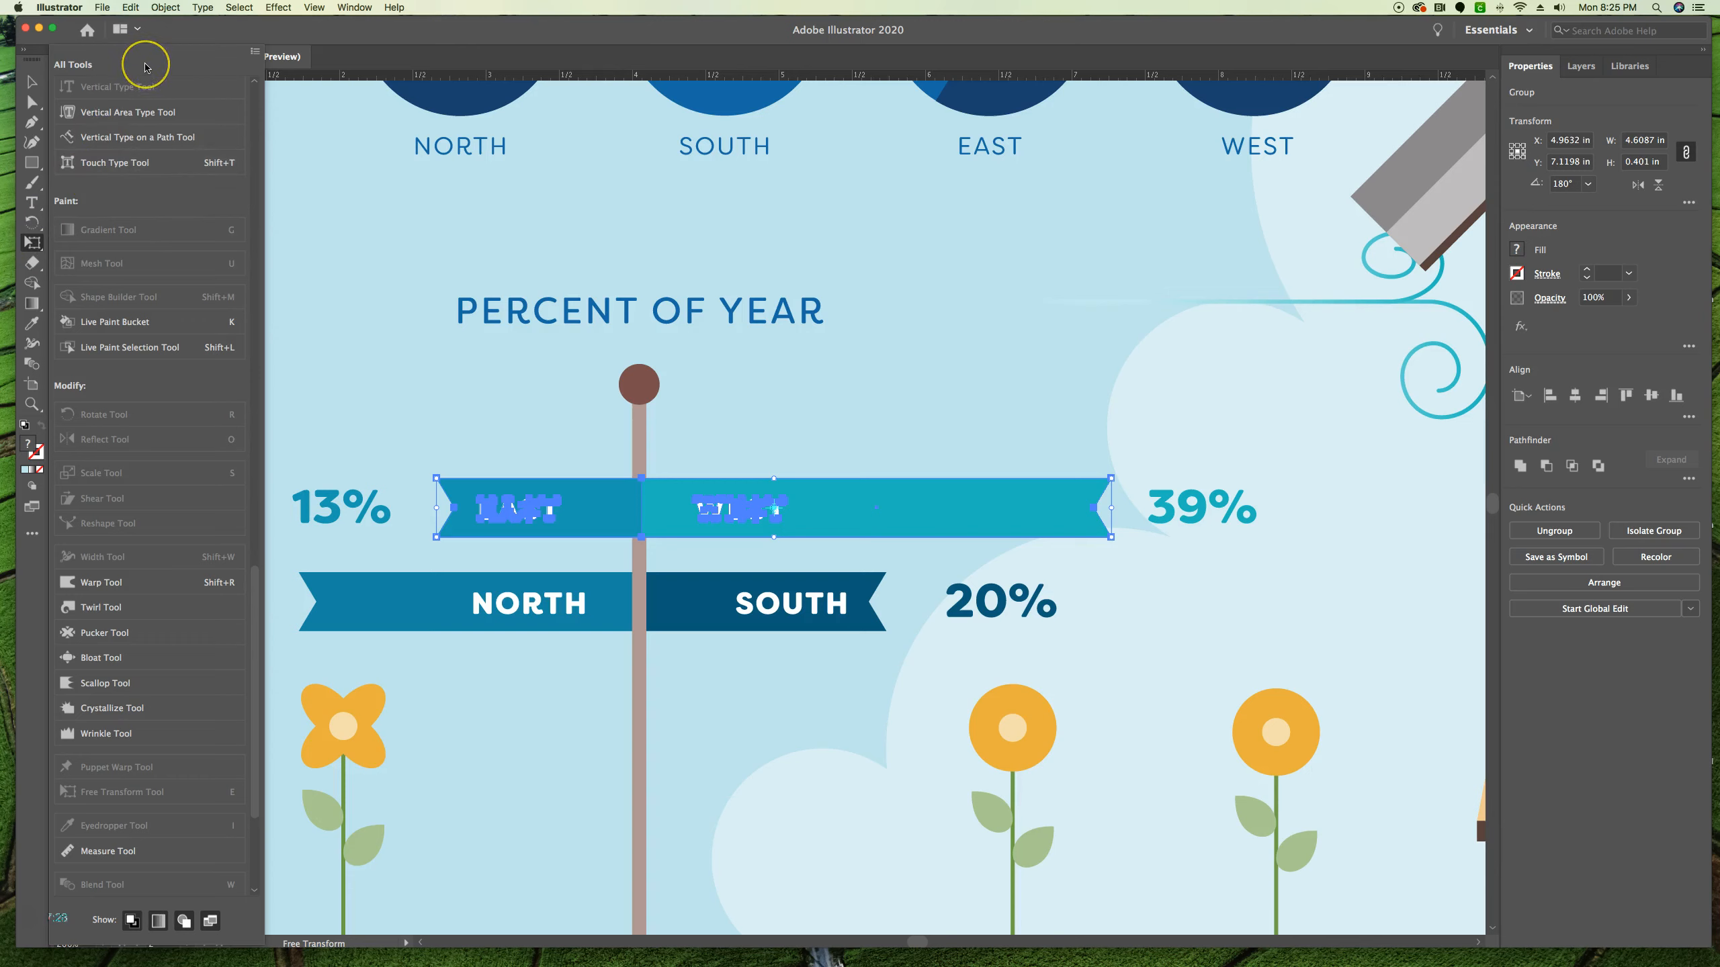
{"action": "key", "text": "Escape"}
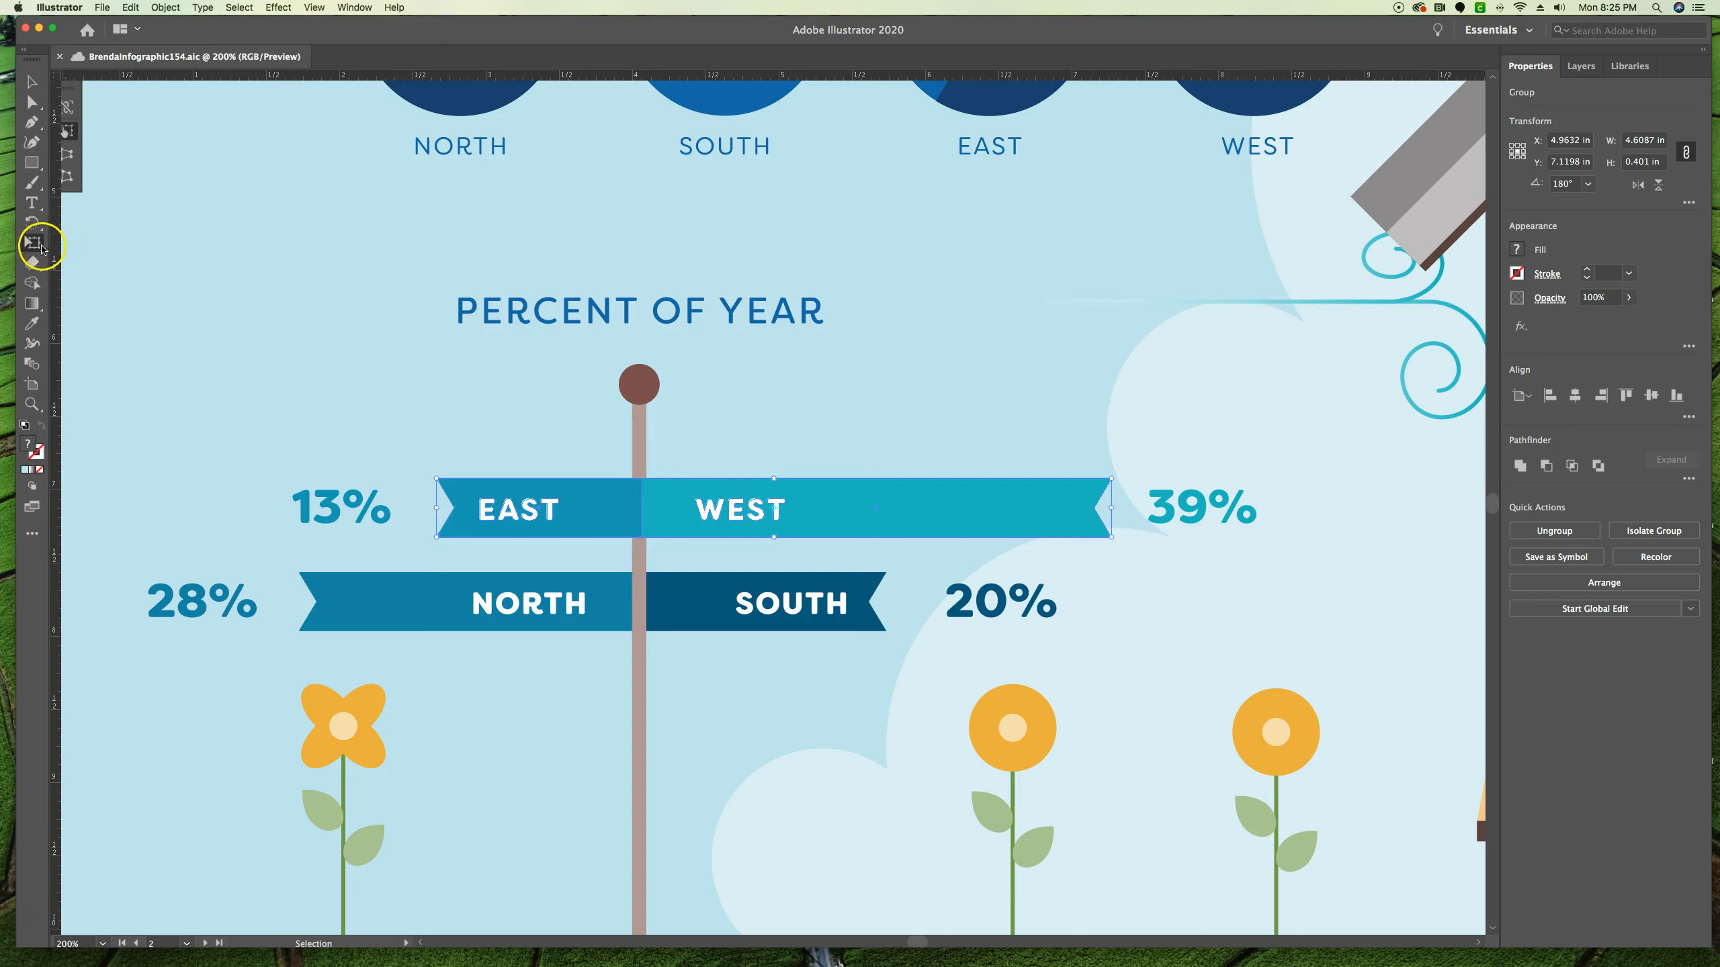
Move the Free Transform widget beside the PERCENT OF YEAR title and activate its Perspective Distort mode.
{"action": "left_click_drag", "start_coordinate": [77, 87], "coordinate": [348, 275]}
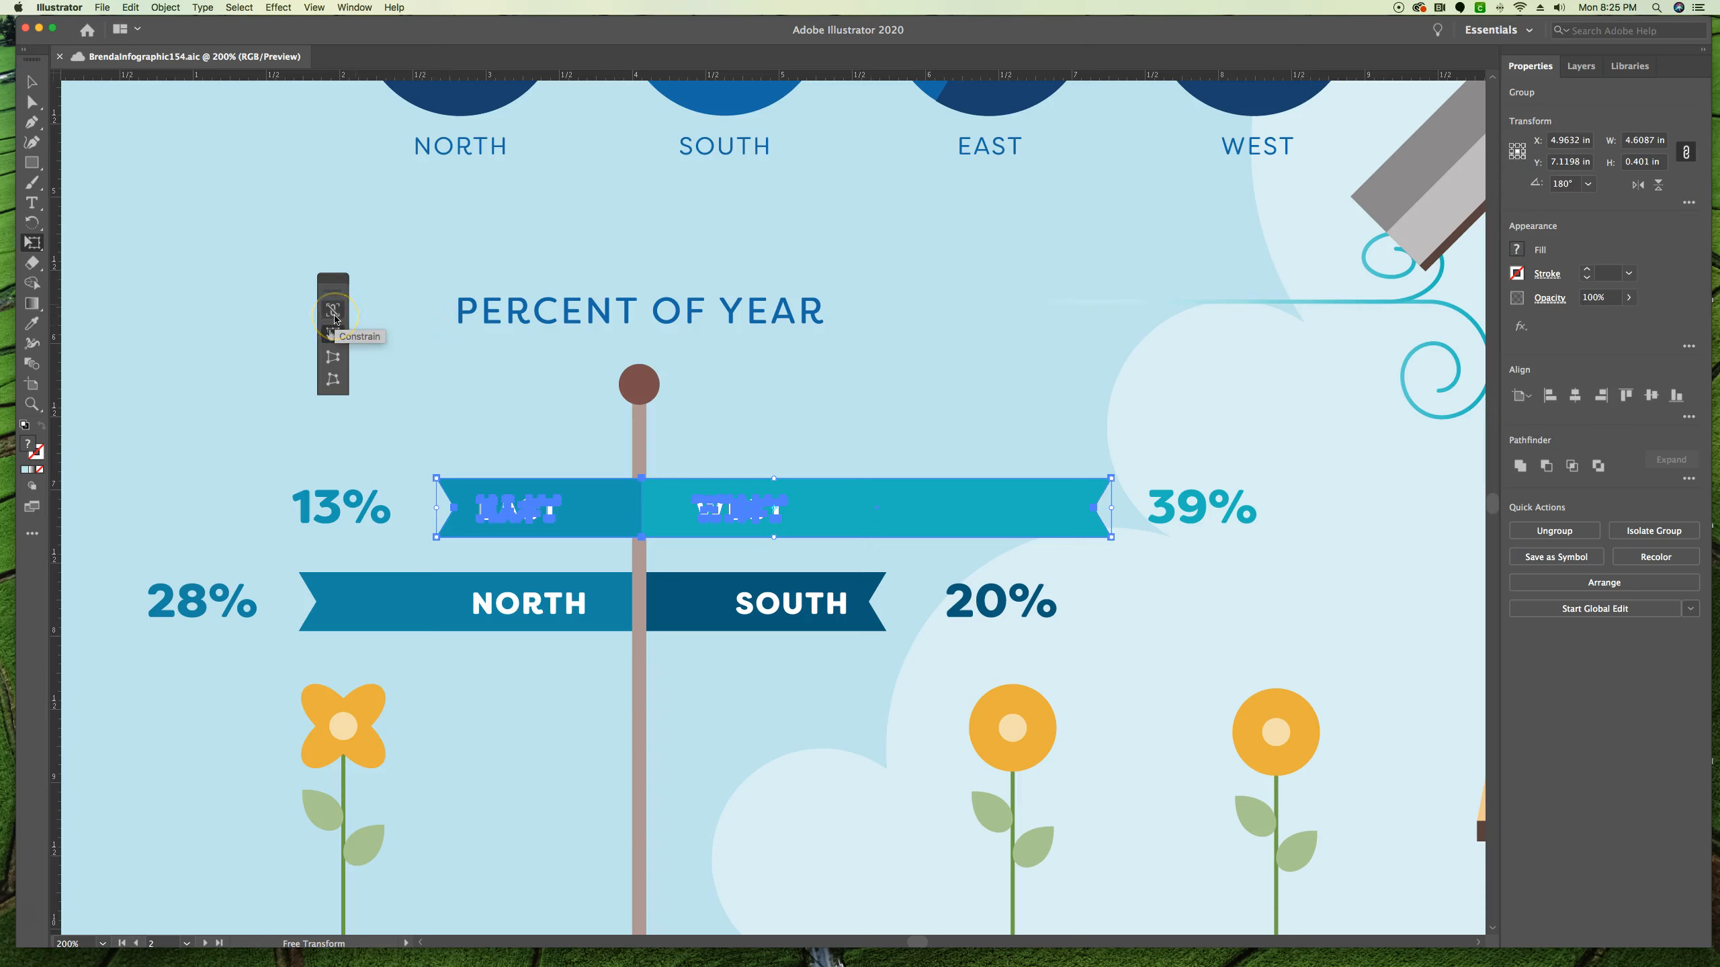
{"action": "left_click", "coordinate": [333, 338]}
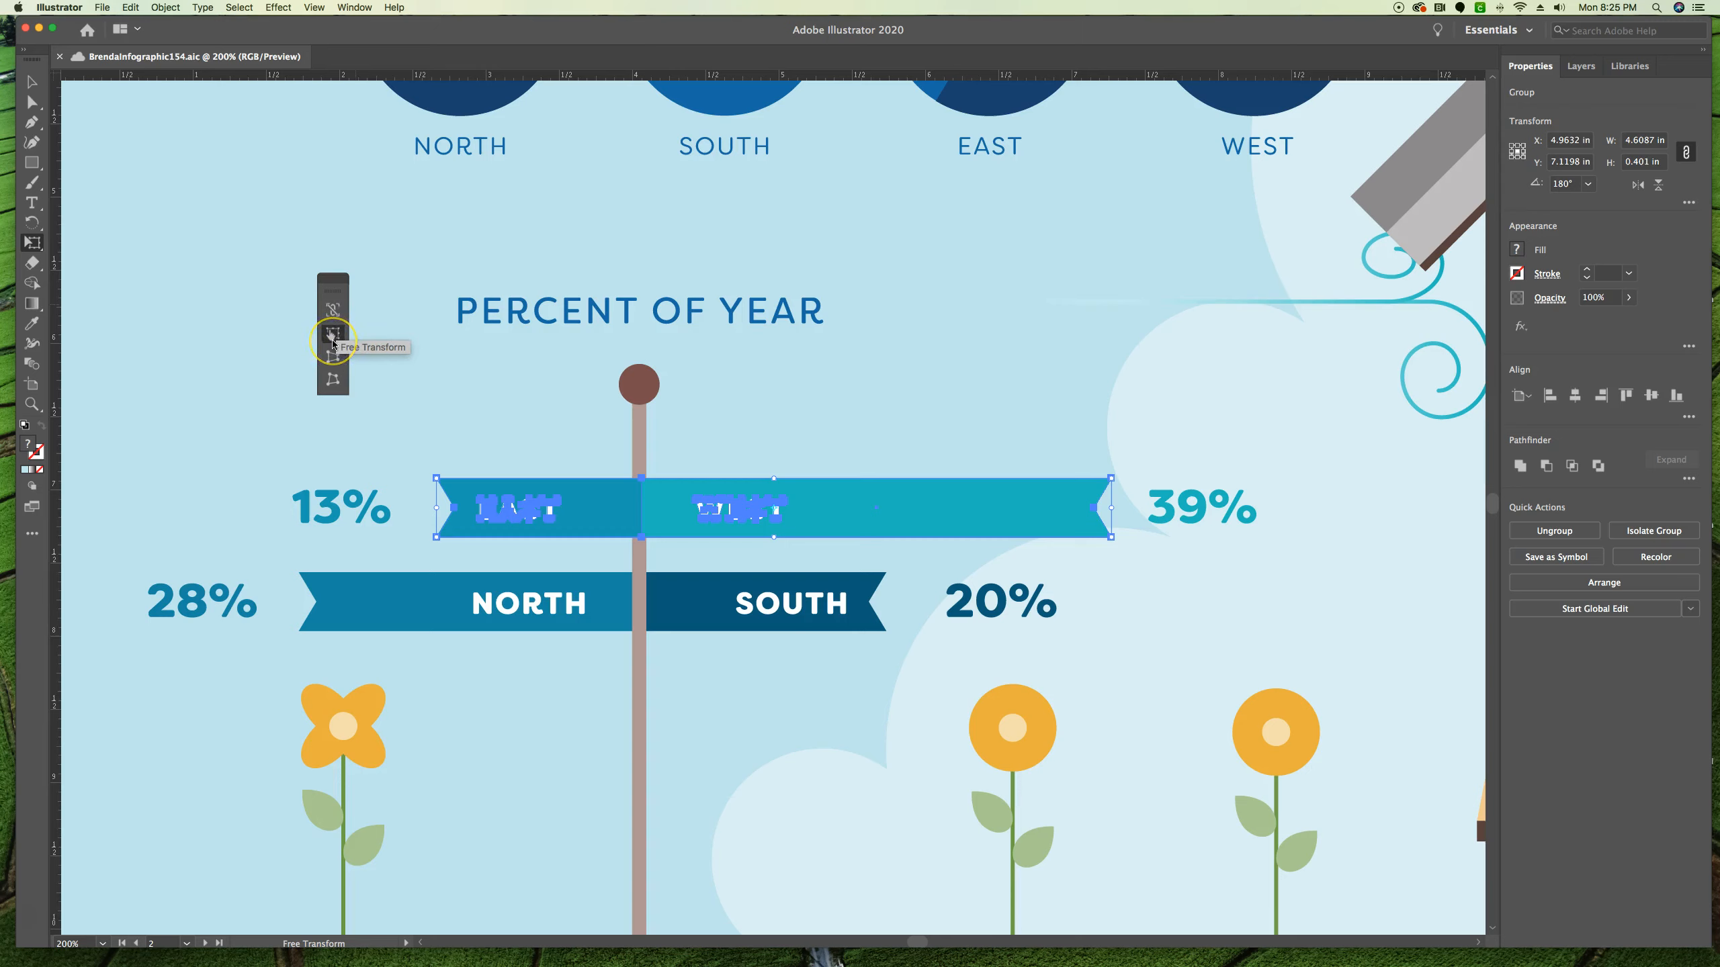
{"action": "left_click", "coordinate": [332, 359]}
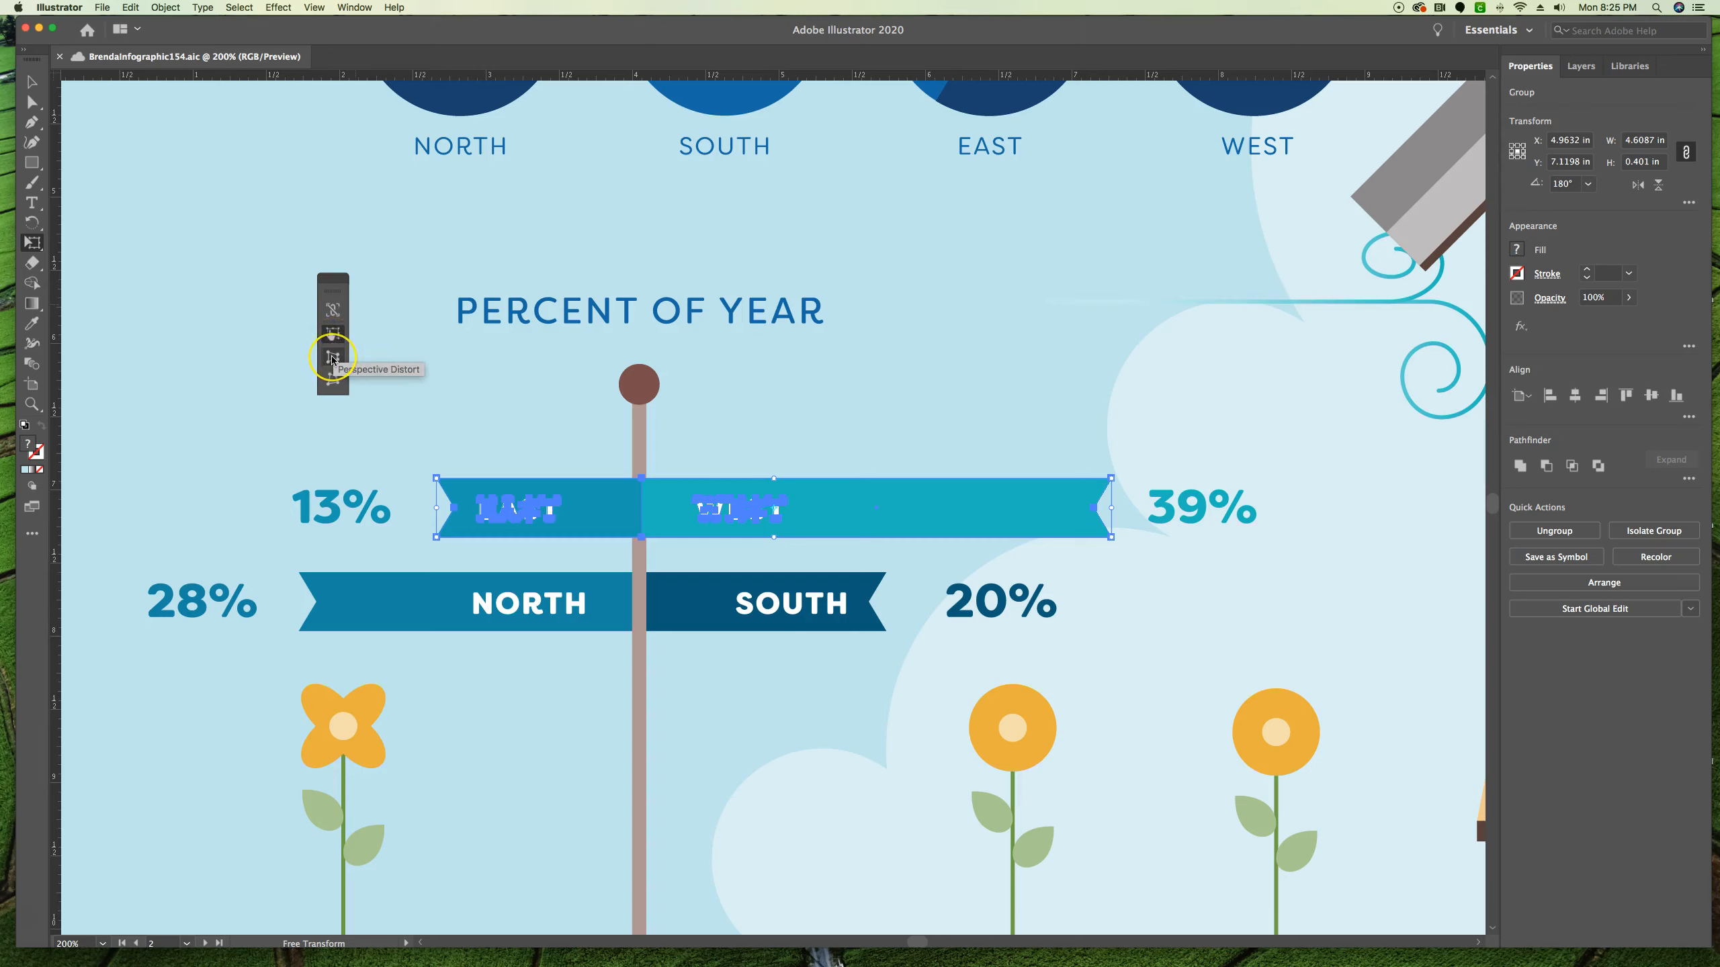
{"action": "left_click", "coordinate": [334, 381]}
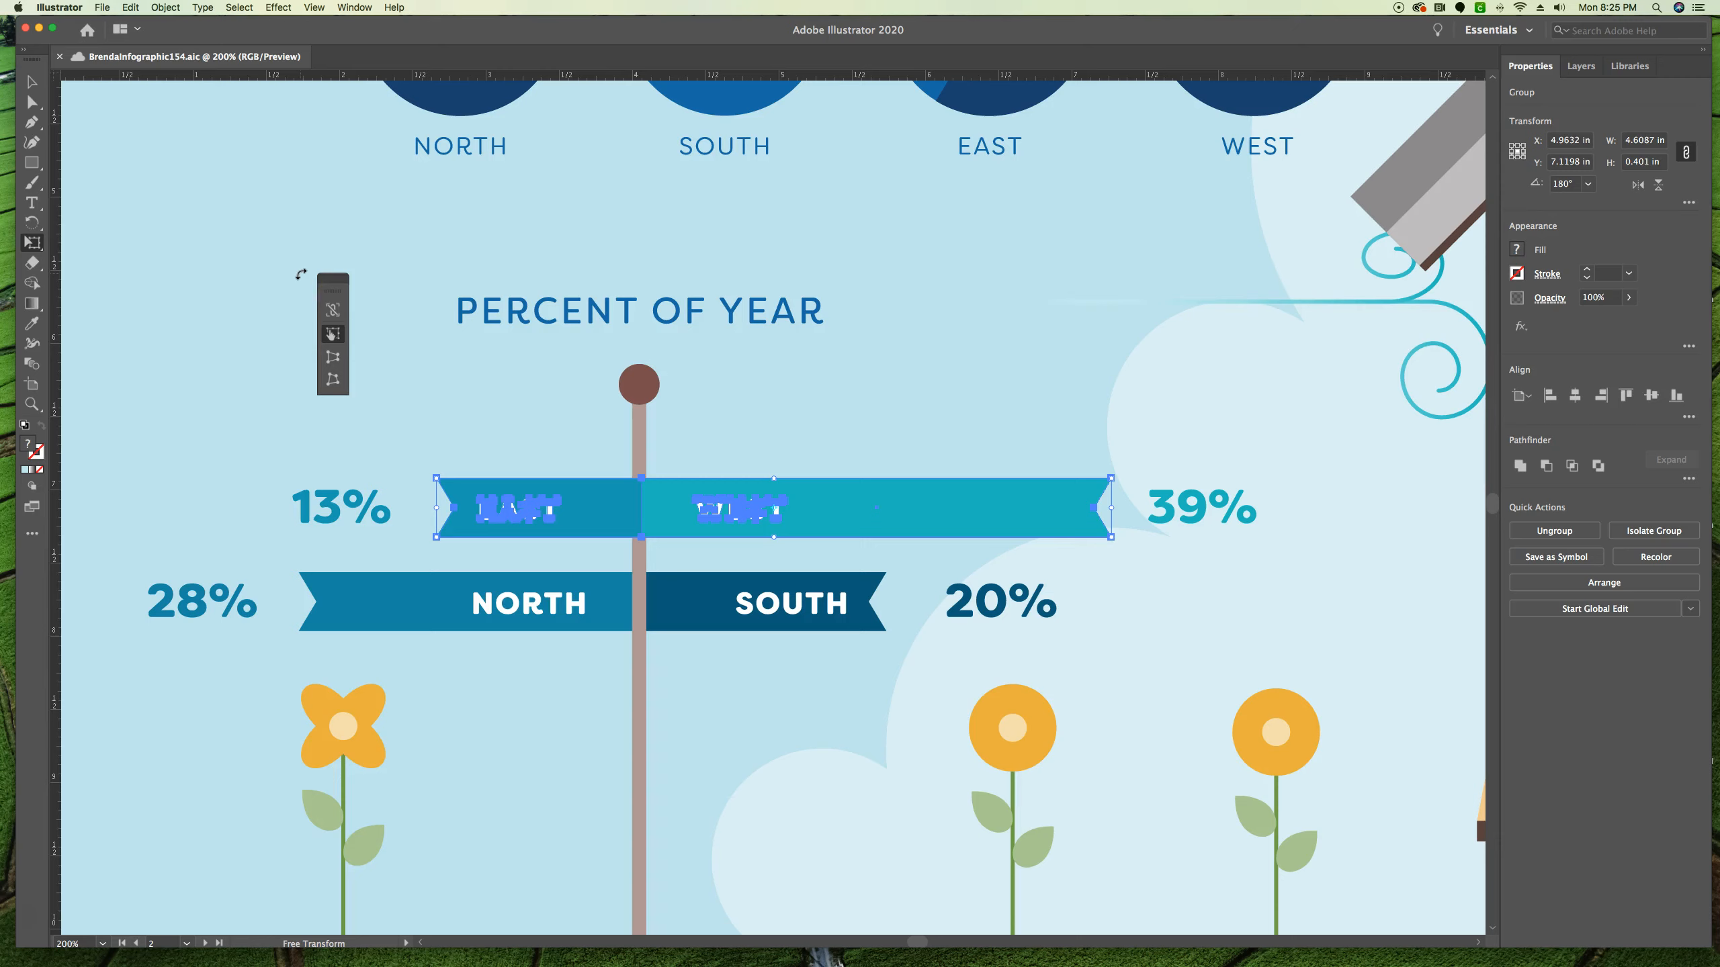
{"action": "left_click", "coordinate": [335, 385]}
{"action": "left_click", "coordinate": [335, 358]}
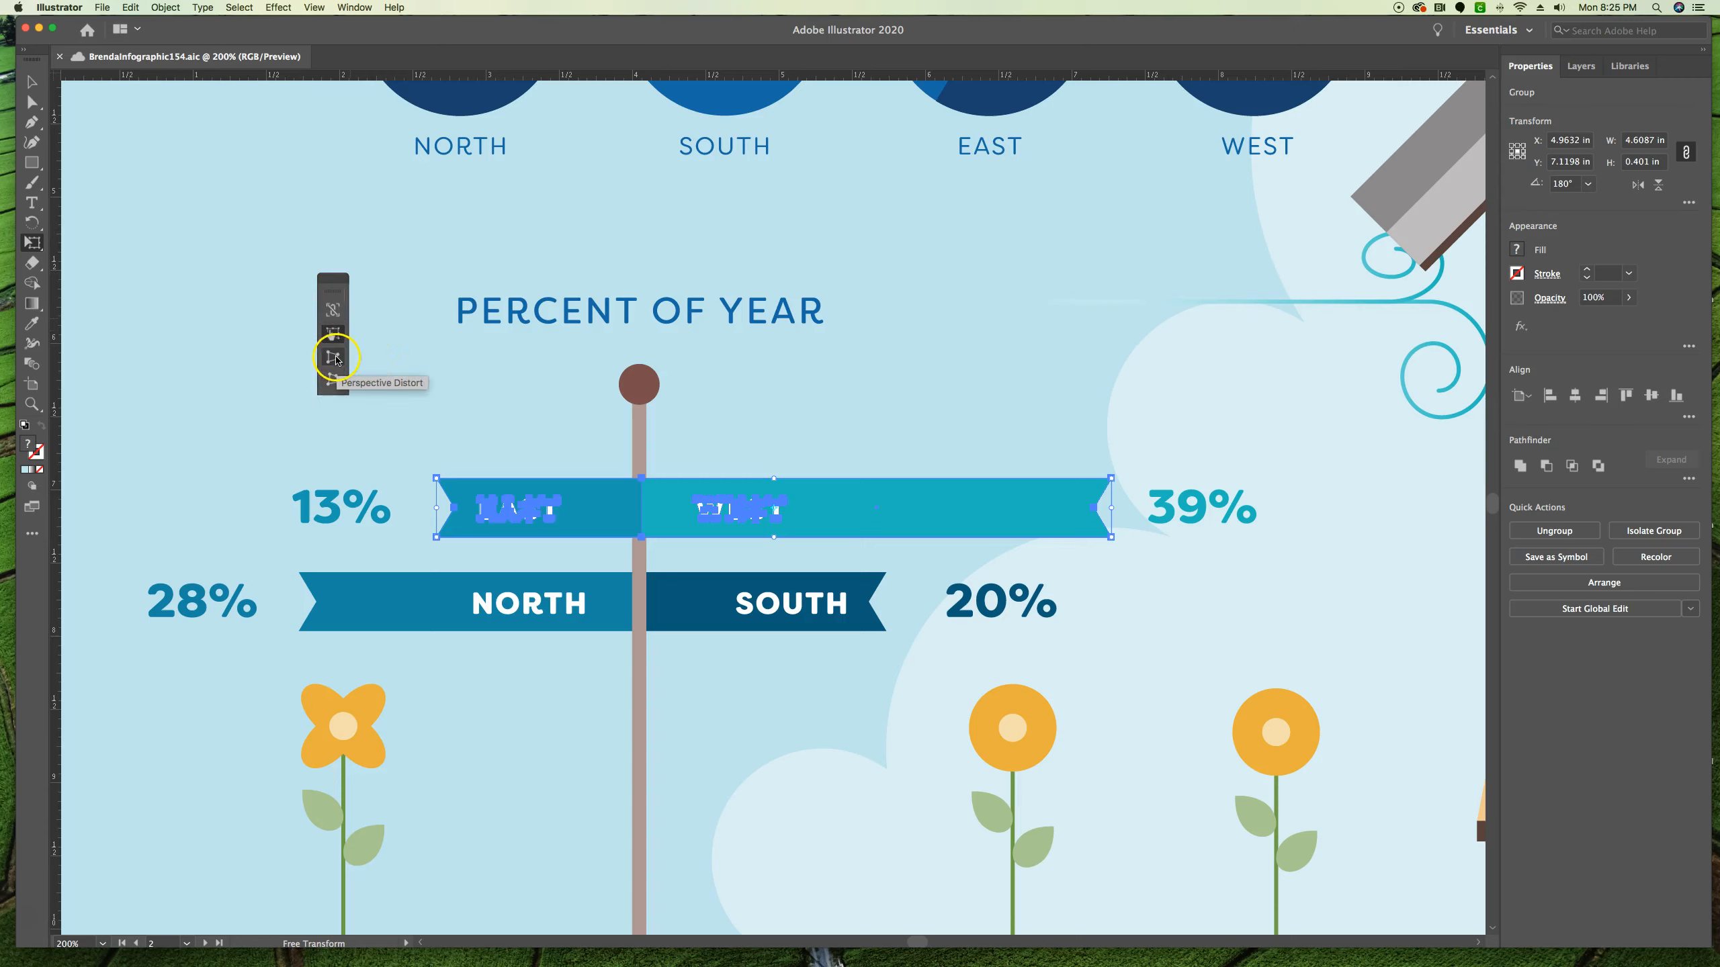
{"action": "left_click", "coordinate": [330, 358]}
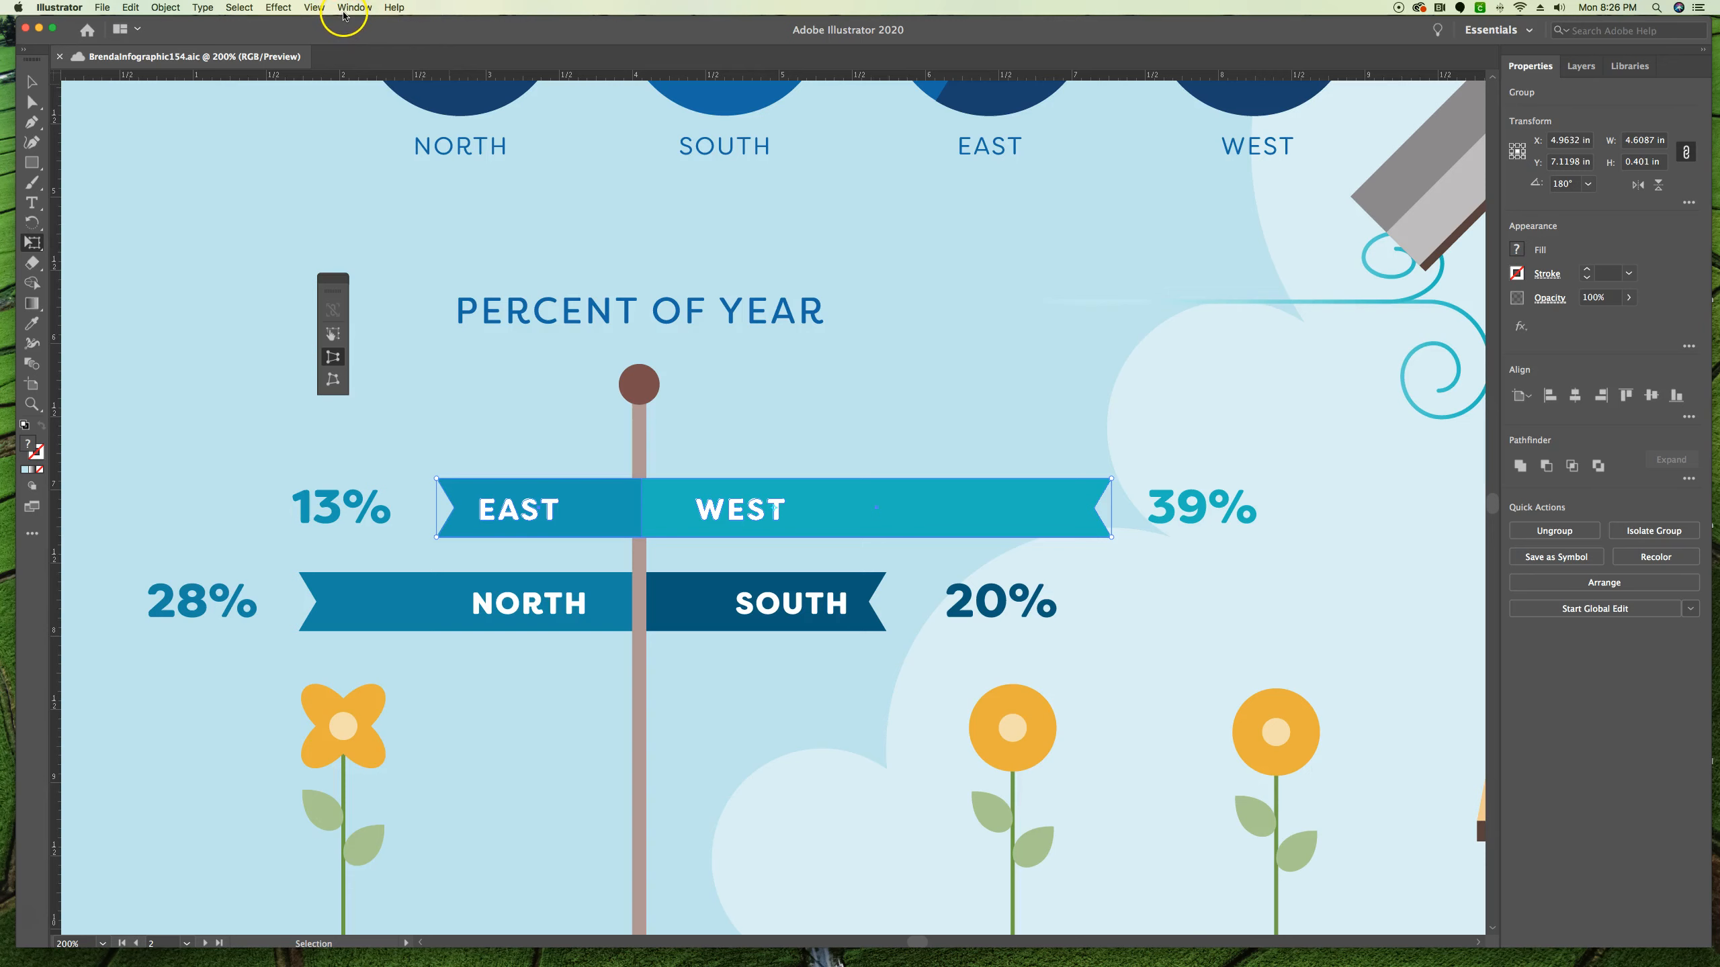
Turn off Smart Guides and flare the WEST end of the EAST–WEST banner to about 0.57 in high with Perspective Distort.
{"action": "left_click", "coordinate": [323, 9]}
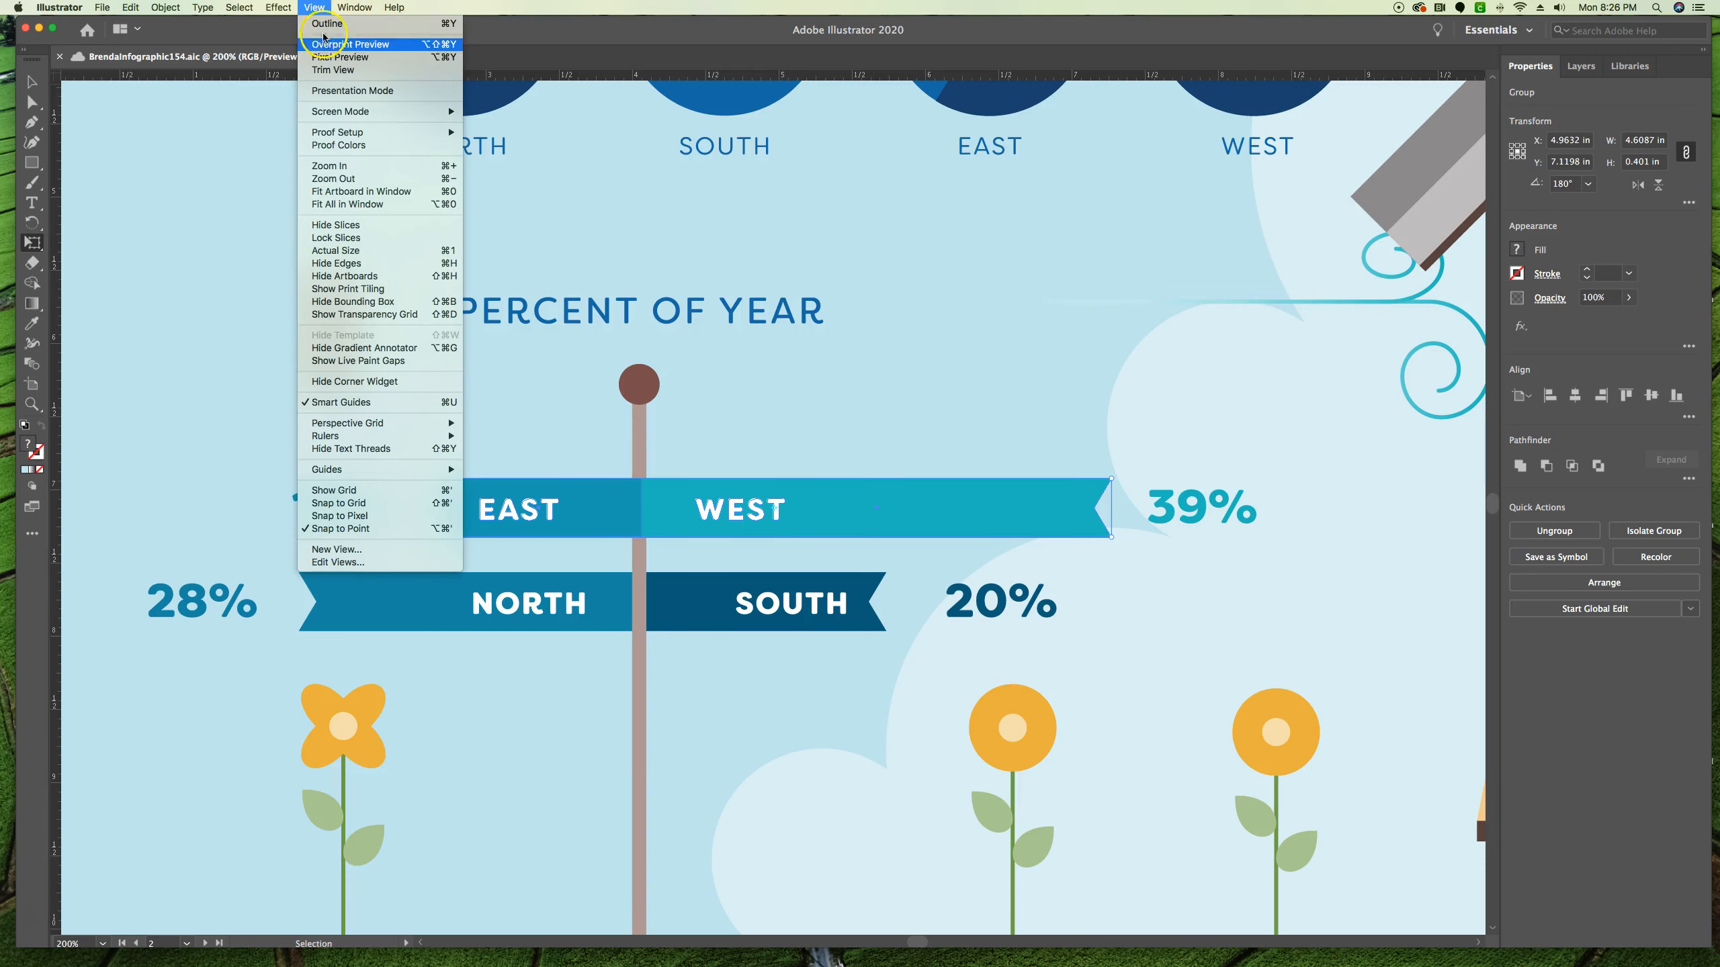
{"action": "left_click", "coordinate": [316, 405]}
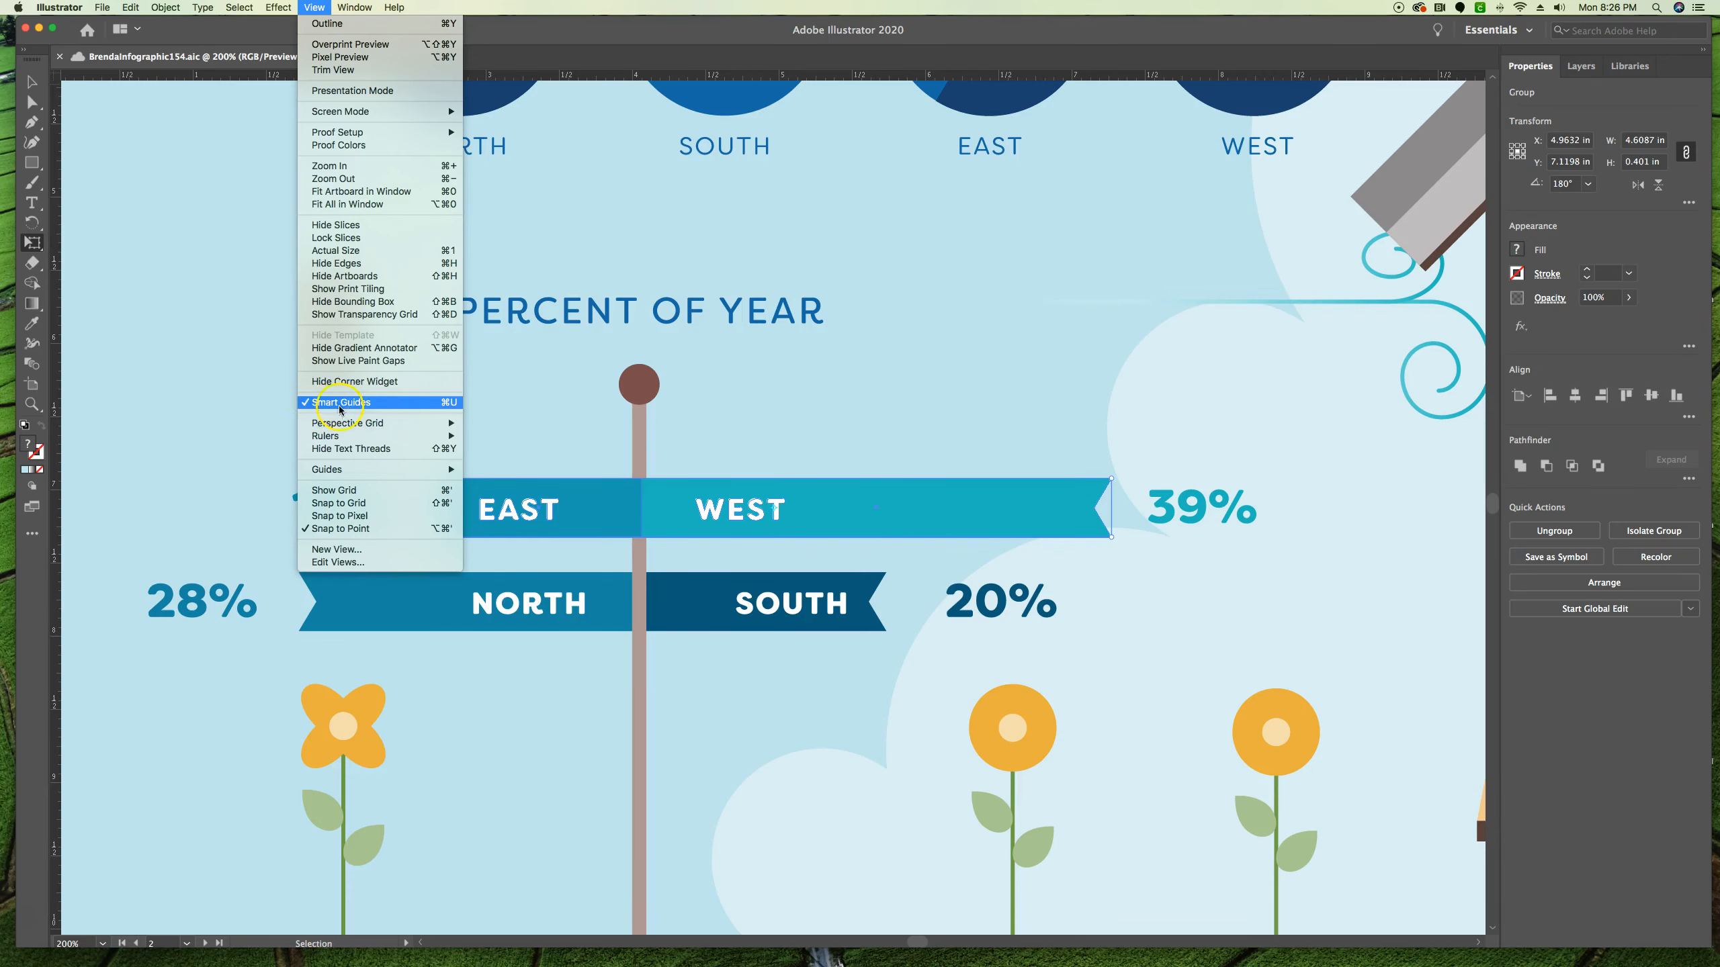
{"action": "left_click", "coordinate": [308, 403]}
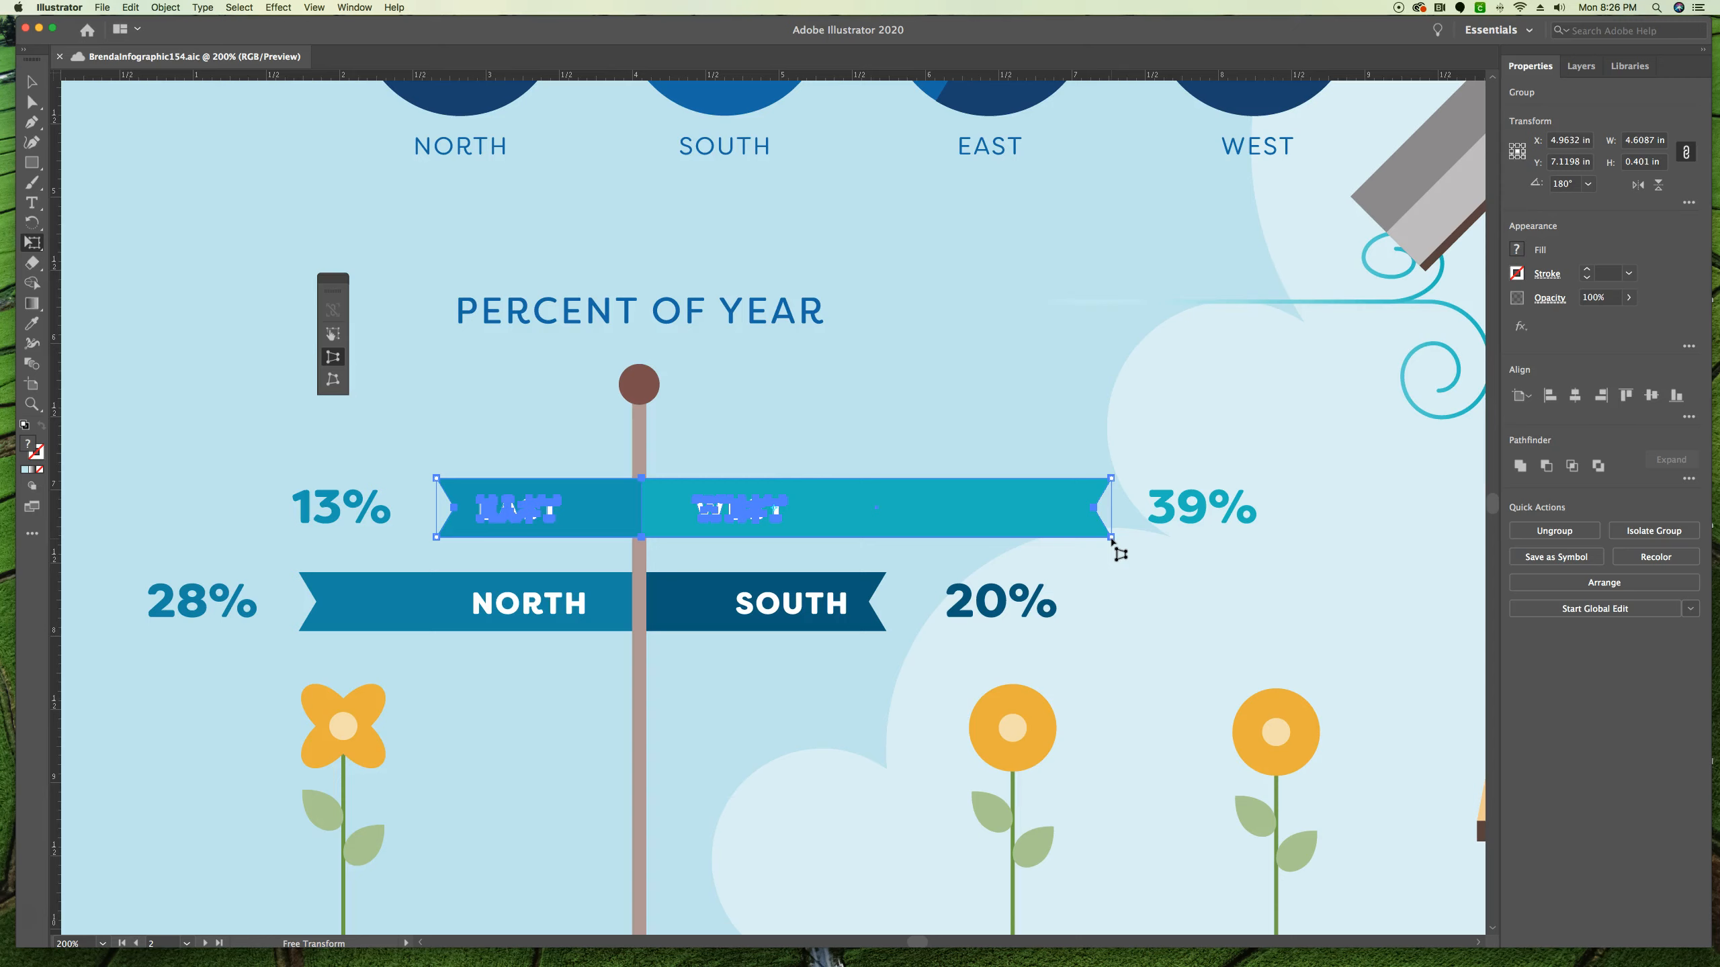
{"action": "left_click_drag", "start_coordinate": [1111, 537], "coordinate": [1117, 556]}
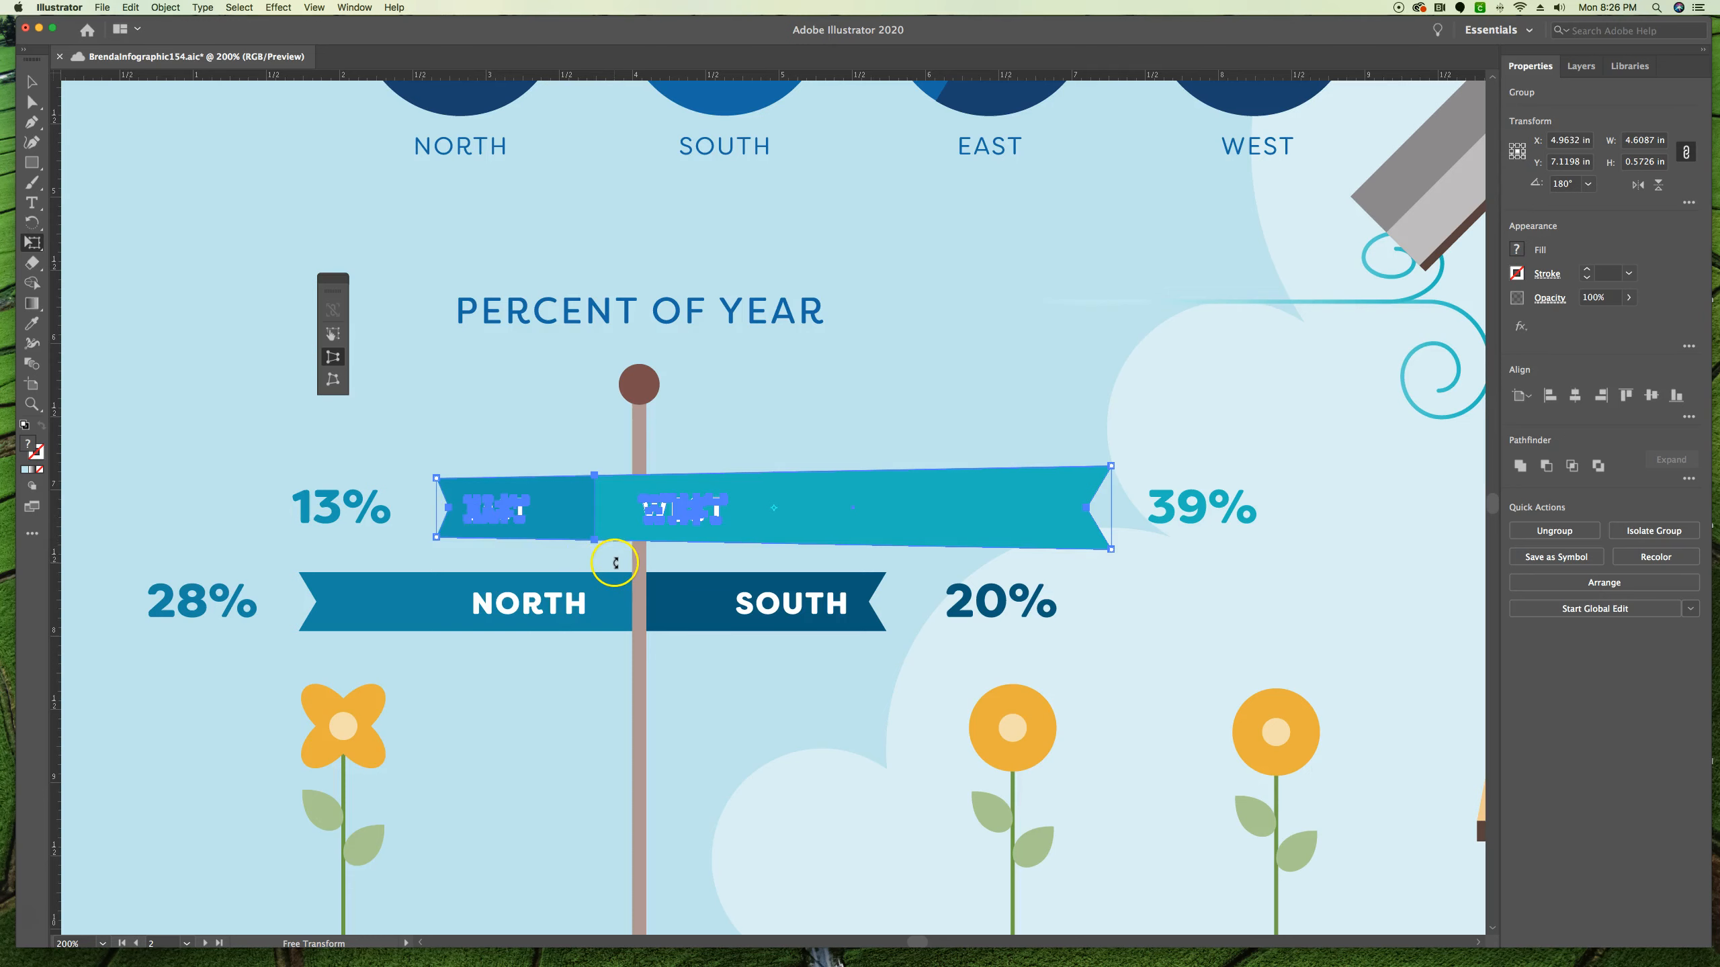
Flare the NORTH end of the NORTH–SOUTH banner to about 0.72 in high with Perspective Distort.
{"action": "key", "text": "v"}
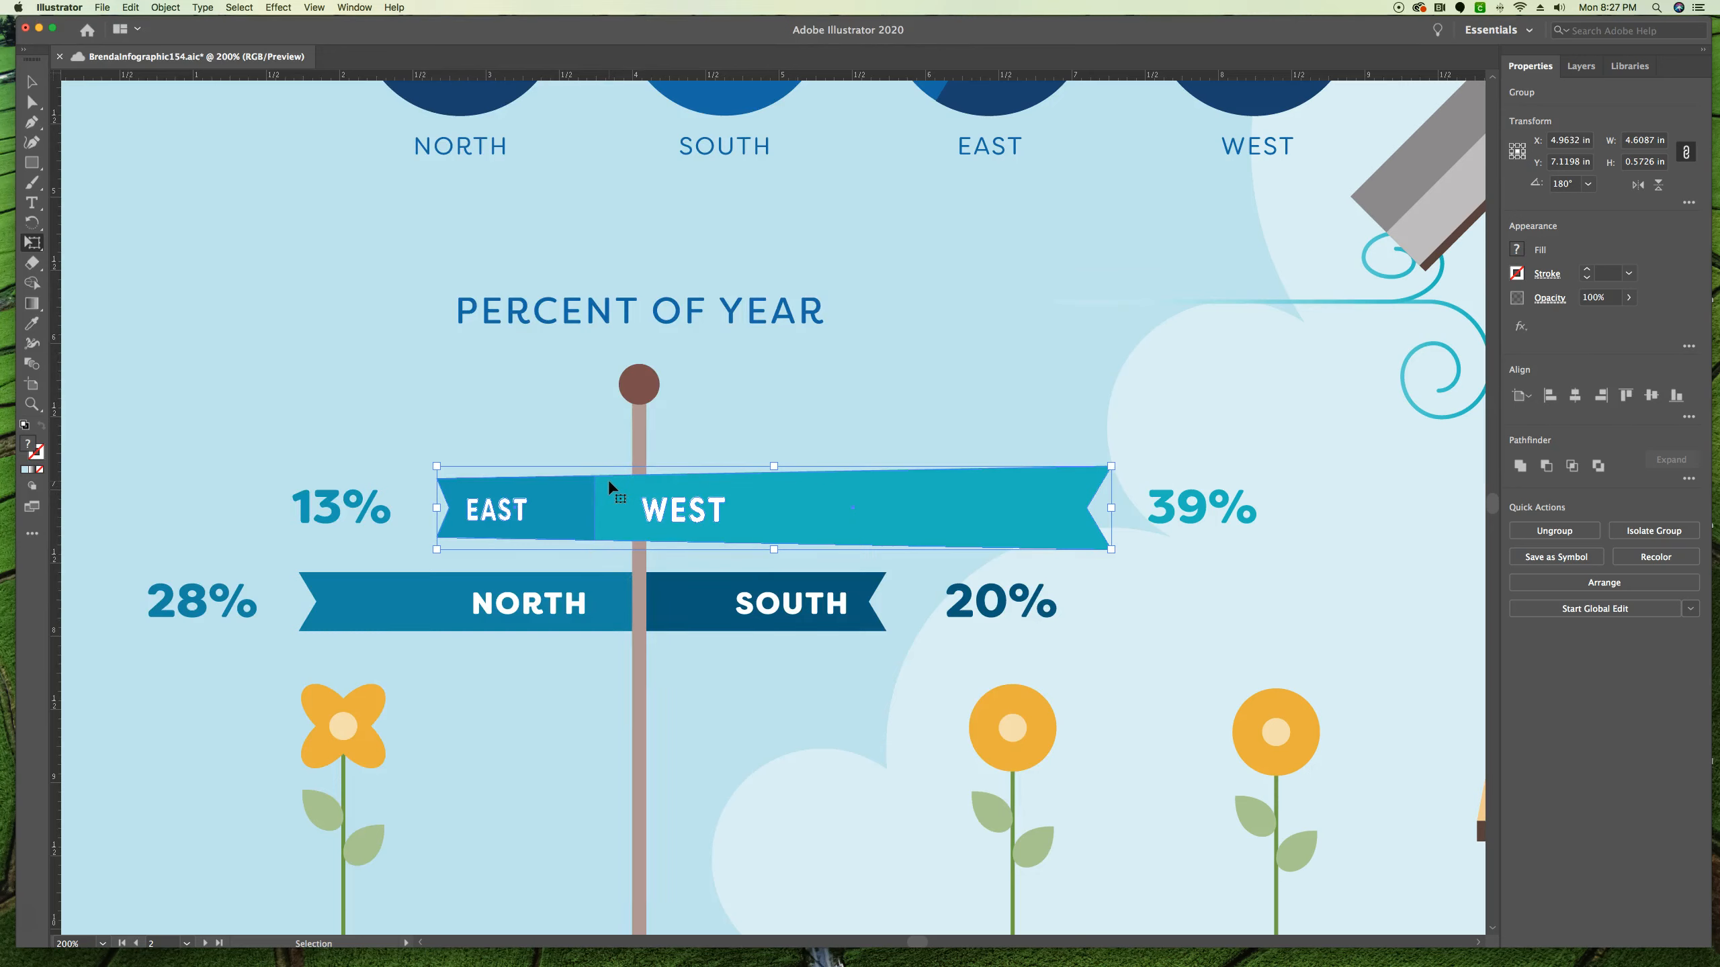
{"action": "left_click", "coordinate": [607, 585]}
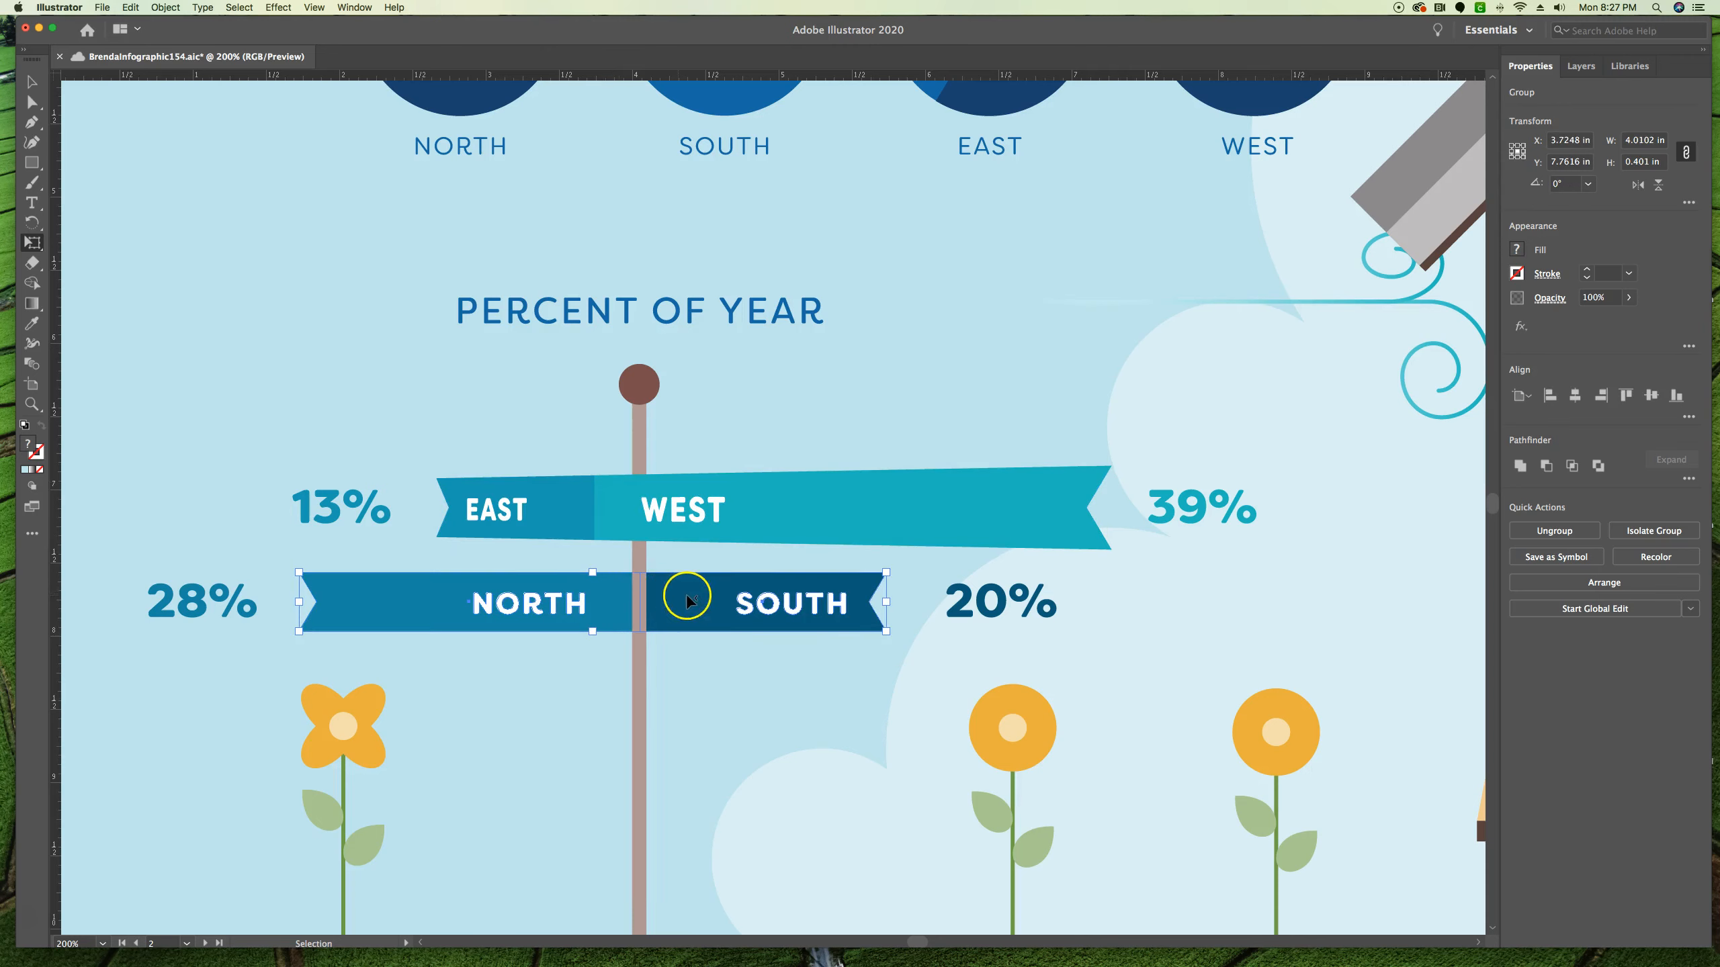
{"action": "key", "text": "e"}
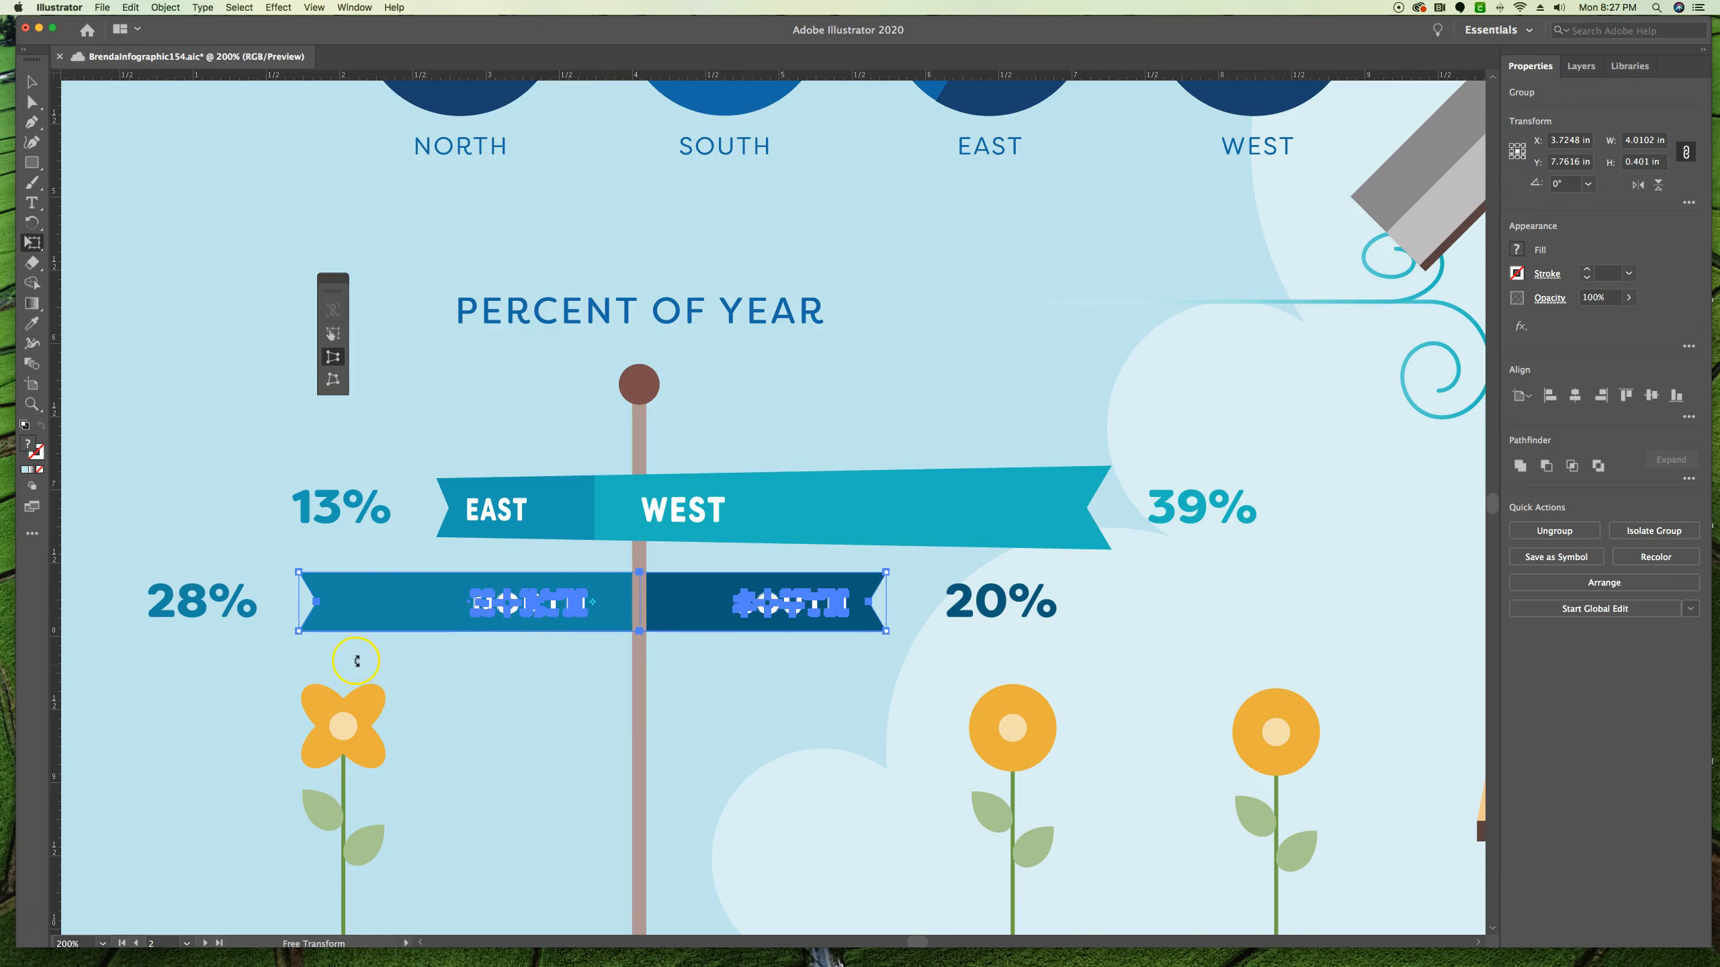
{"action": "left_click", "coordinate": [298, 632]}
{"action": "left_click_drag", "start_coordinate": [299, 632], "coordinate": [298, 654]}
{"action": "left_click", "coordinate": [391, 641]}
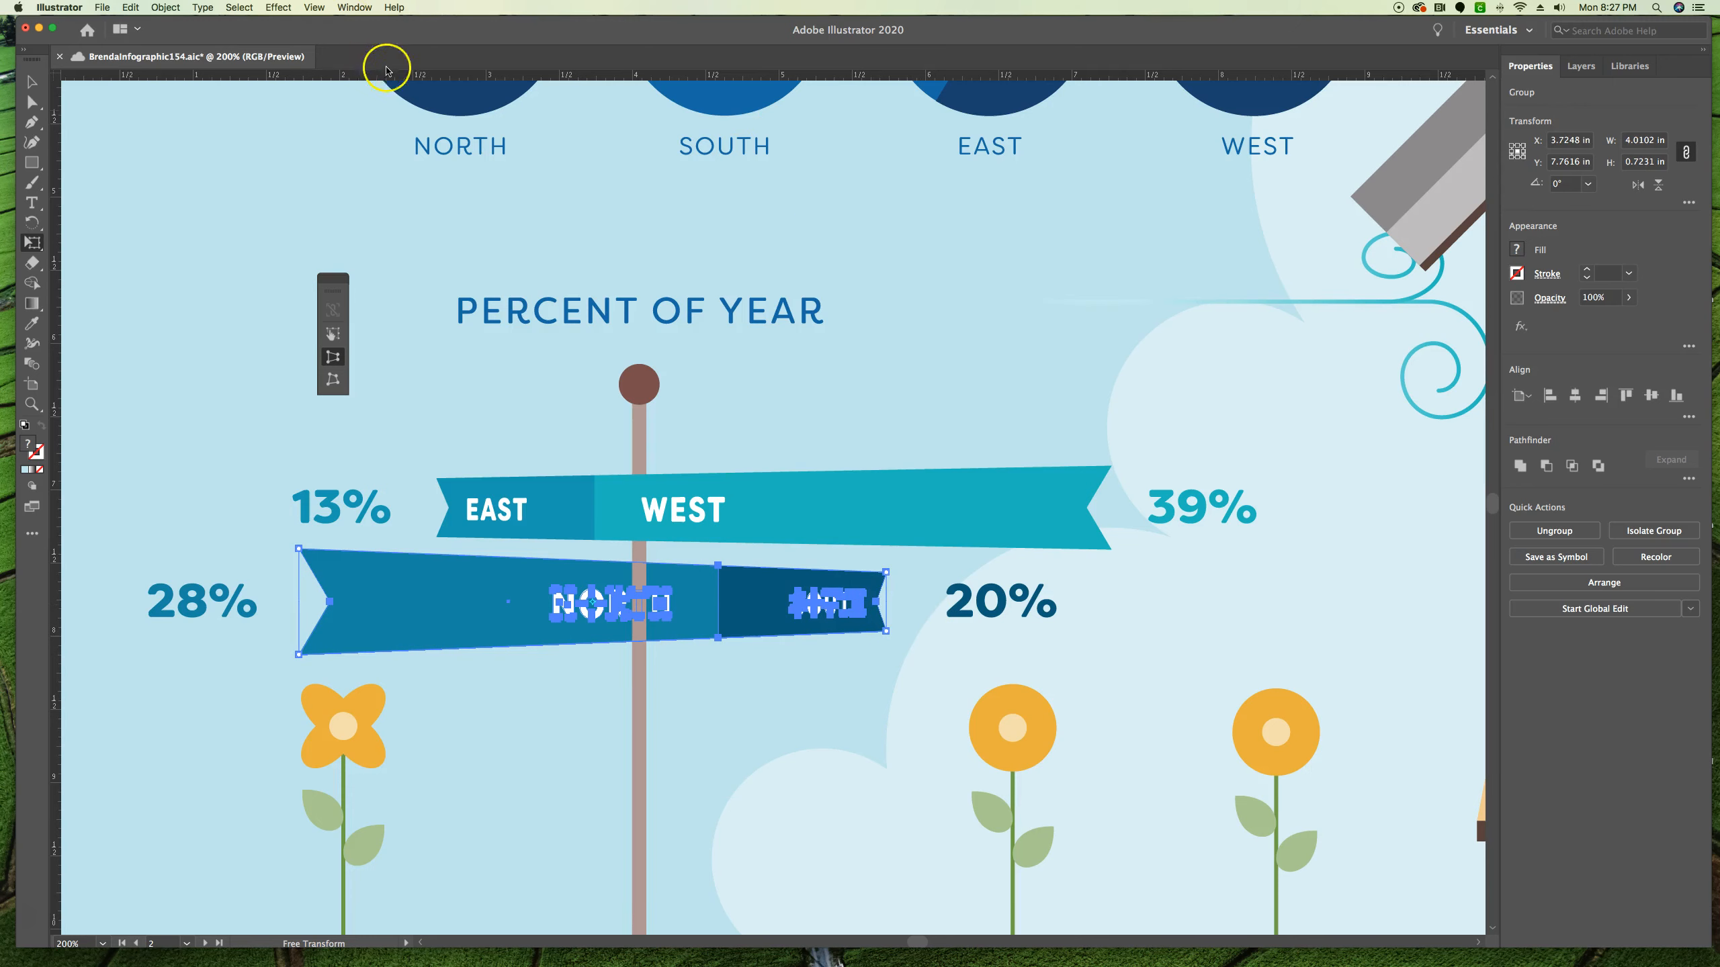
Turn Smart Guides back on and save the infographic to cloud documents under a new file name.
{"action": "left_click", "coordinate": [314, 7]}
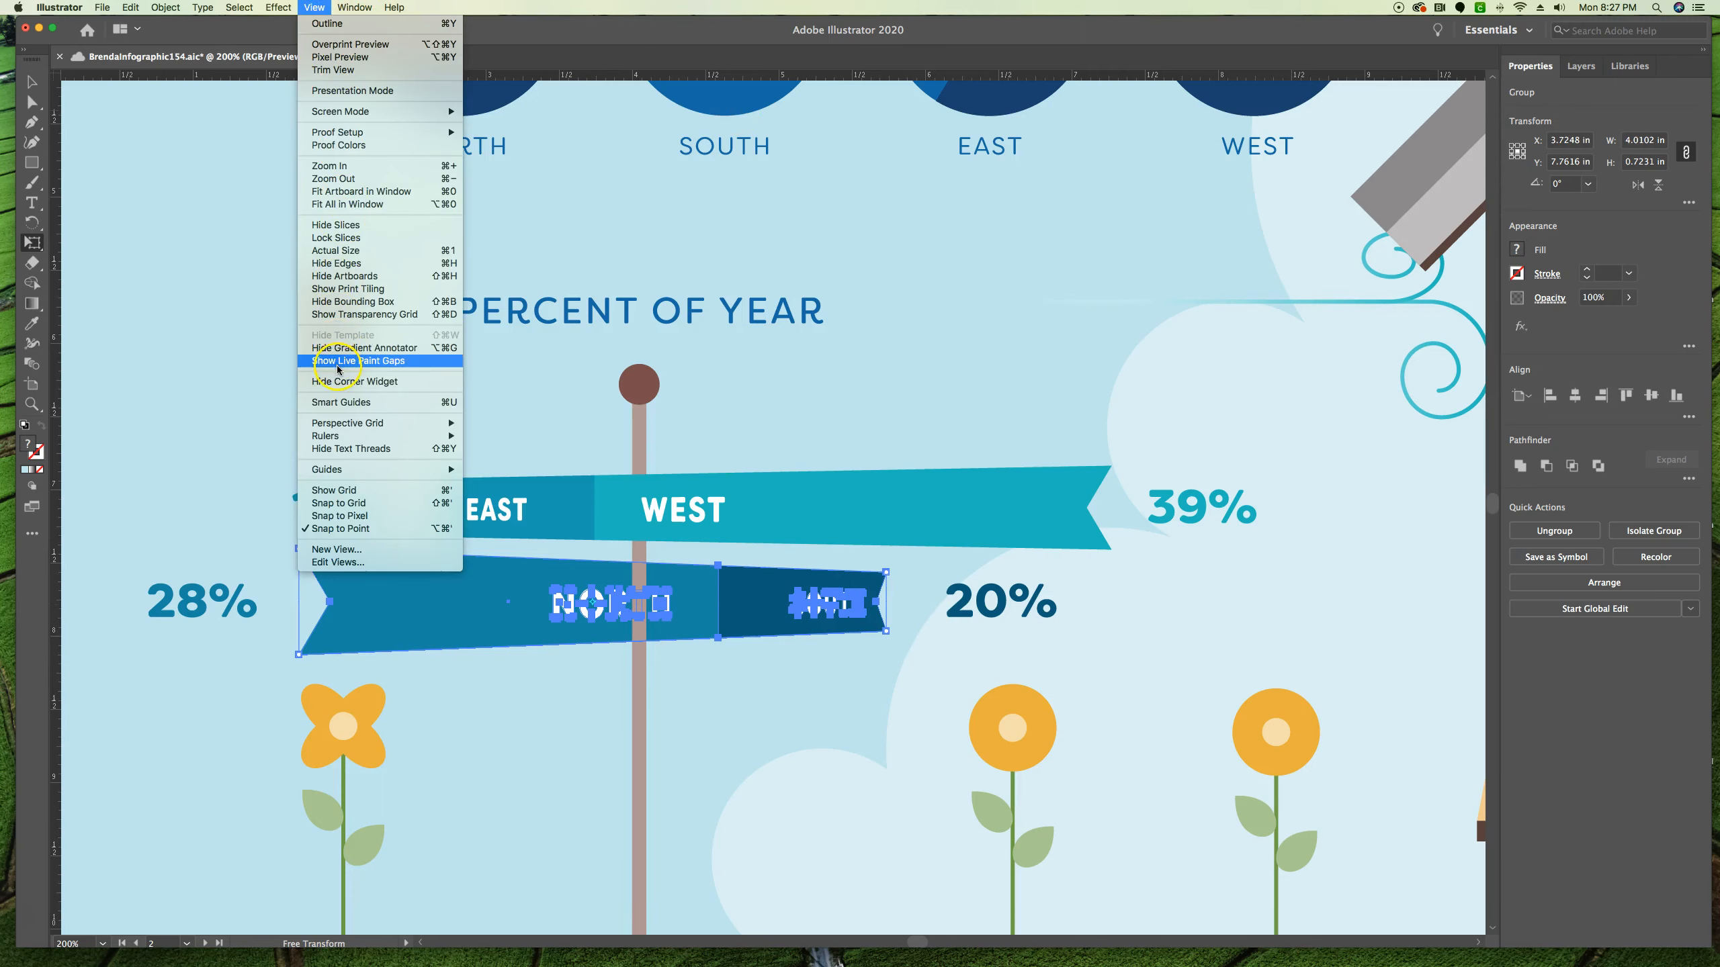
{"action": "left_click", "coordinate": [337, 402]}
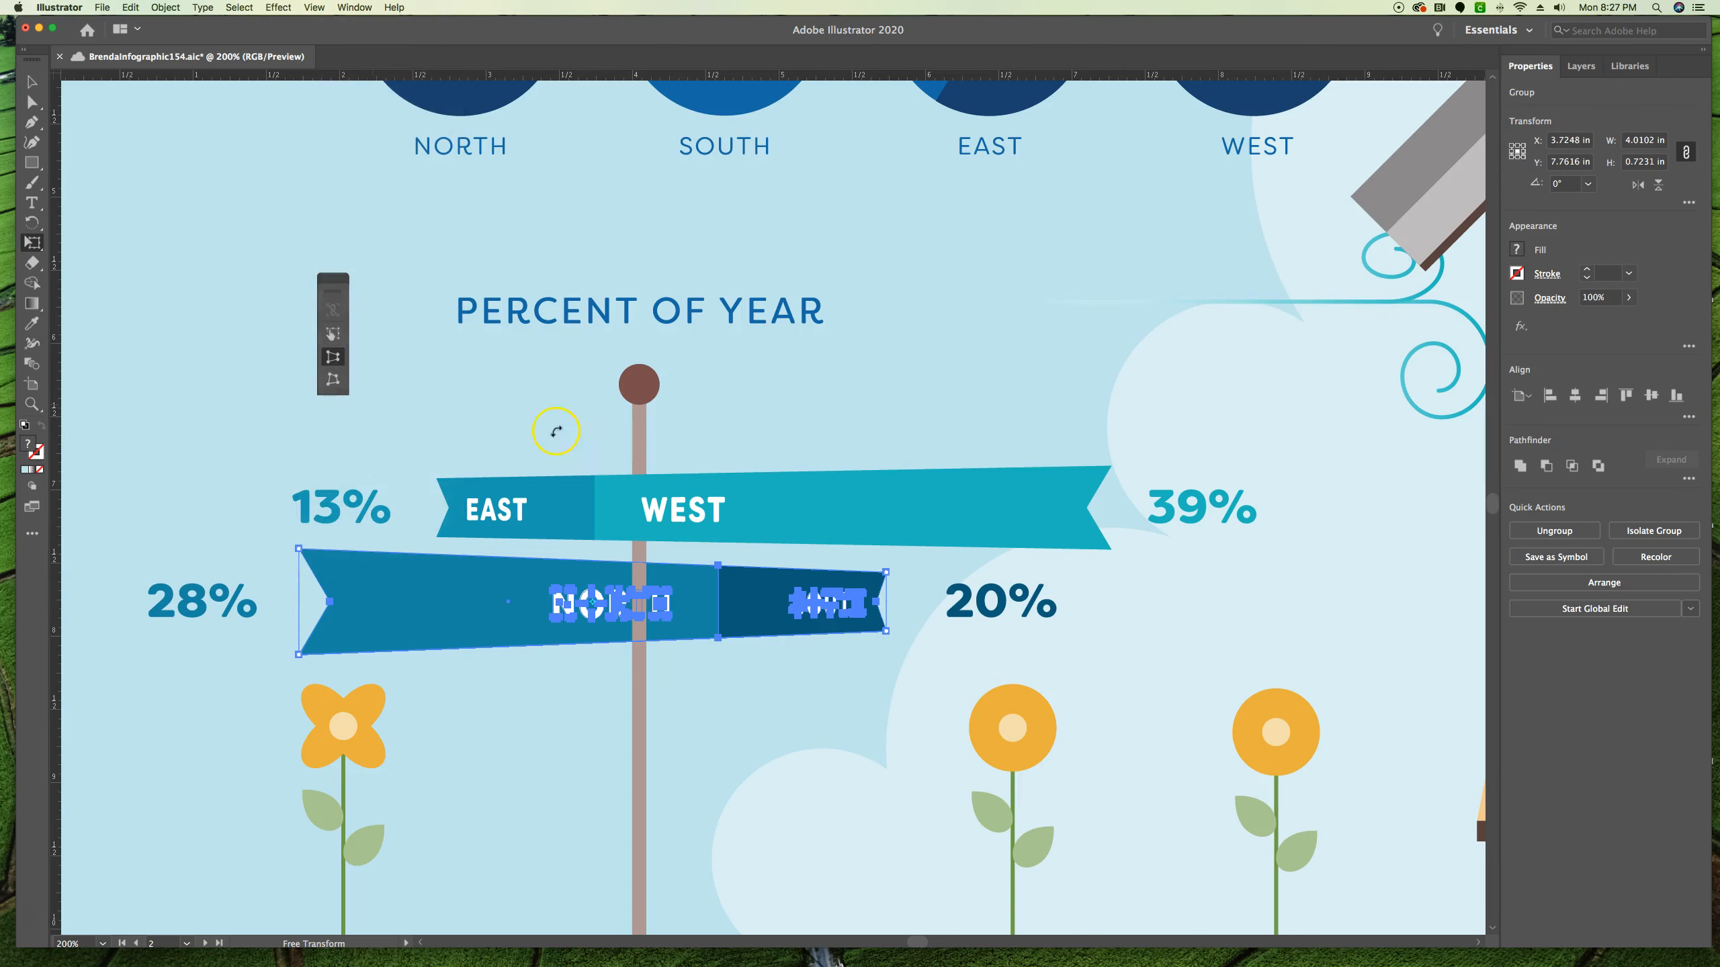
{"action": "left_click", "coordinate": [102, 9]}
{"action": "left_click", "coordinate": [119, 122]}
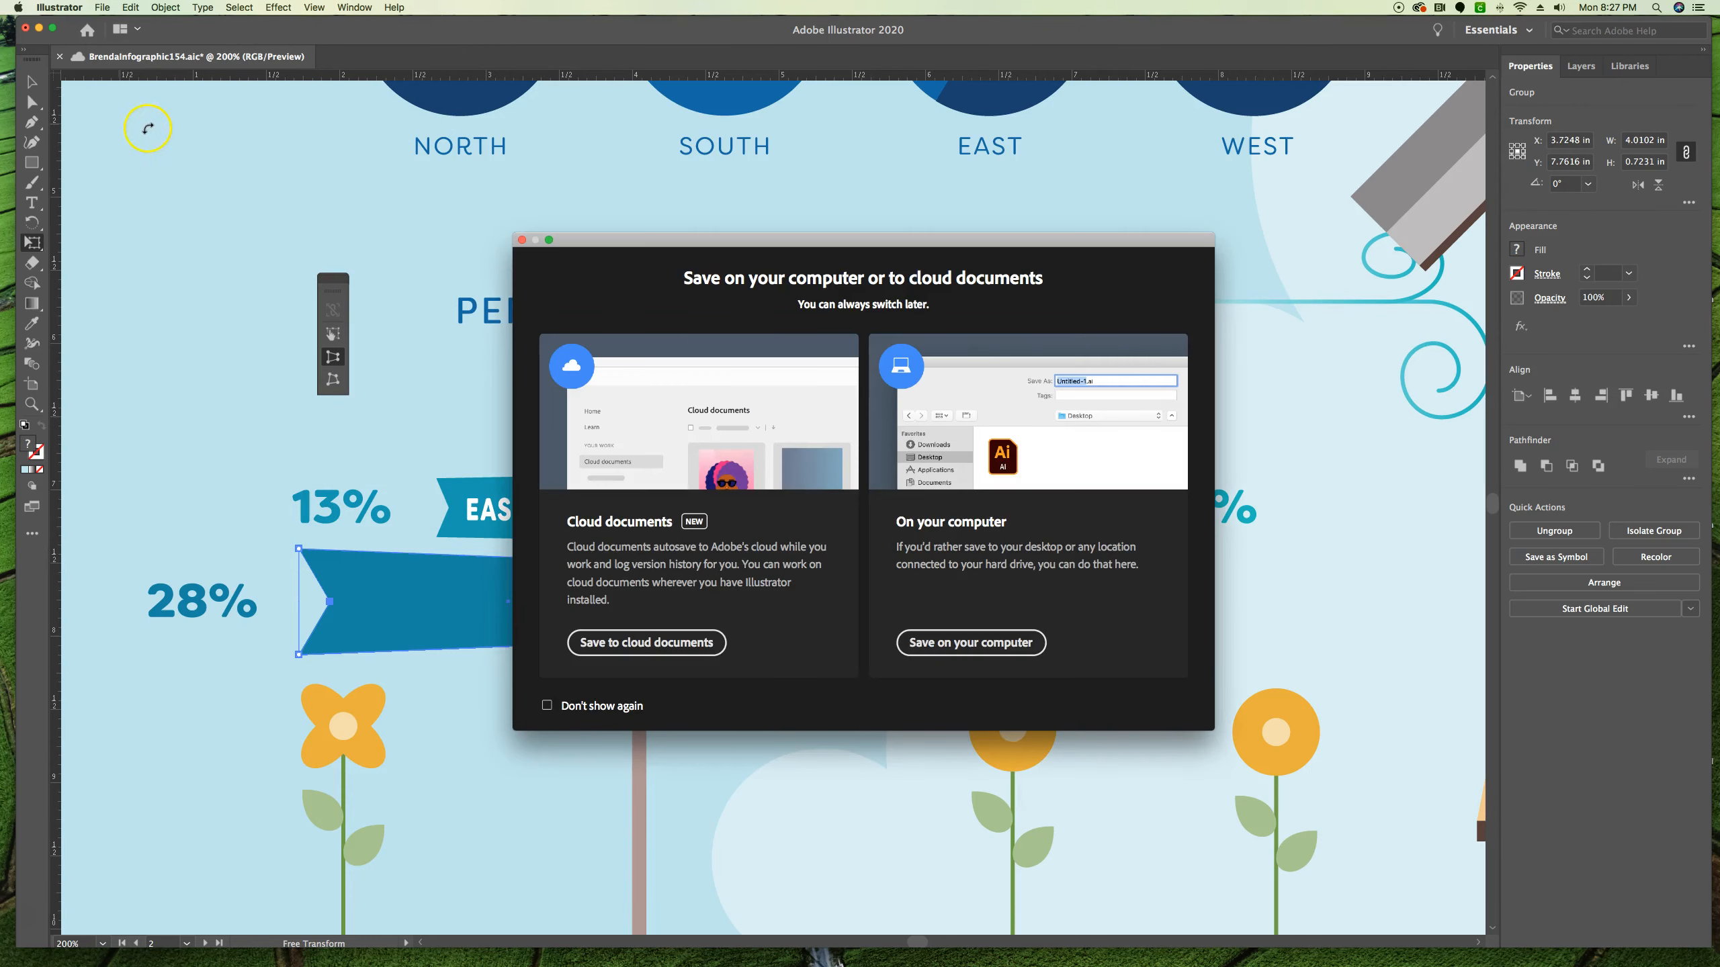
{"action": "left_click", "coordinate": [669, 649]}
{"action": "left_click", "coordinate": [716, 273]}
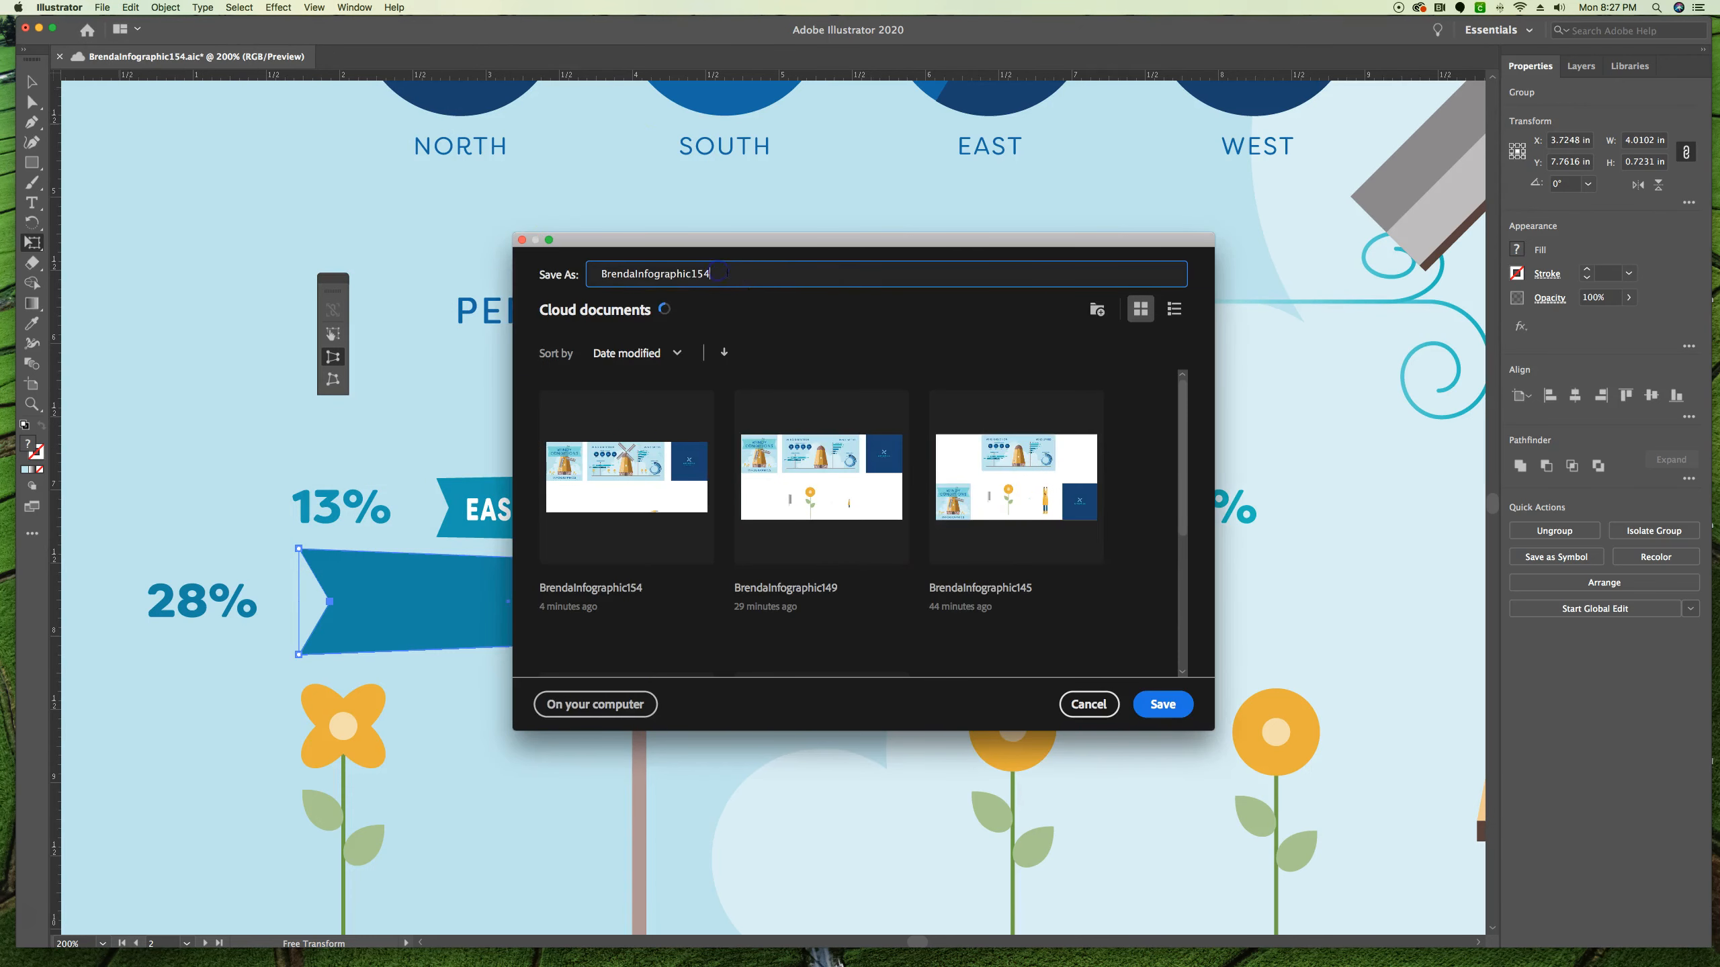
{"action": "type", "text": "0"}
{"action": "left_click", "coordinate": [1169, 711]}
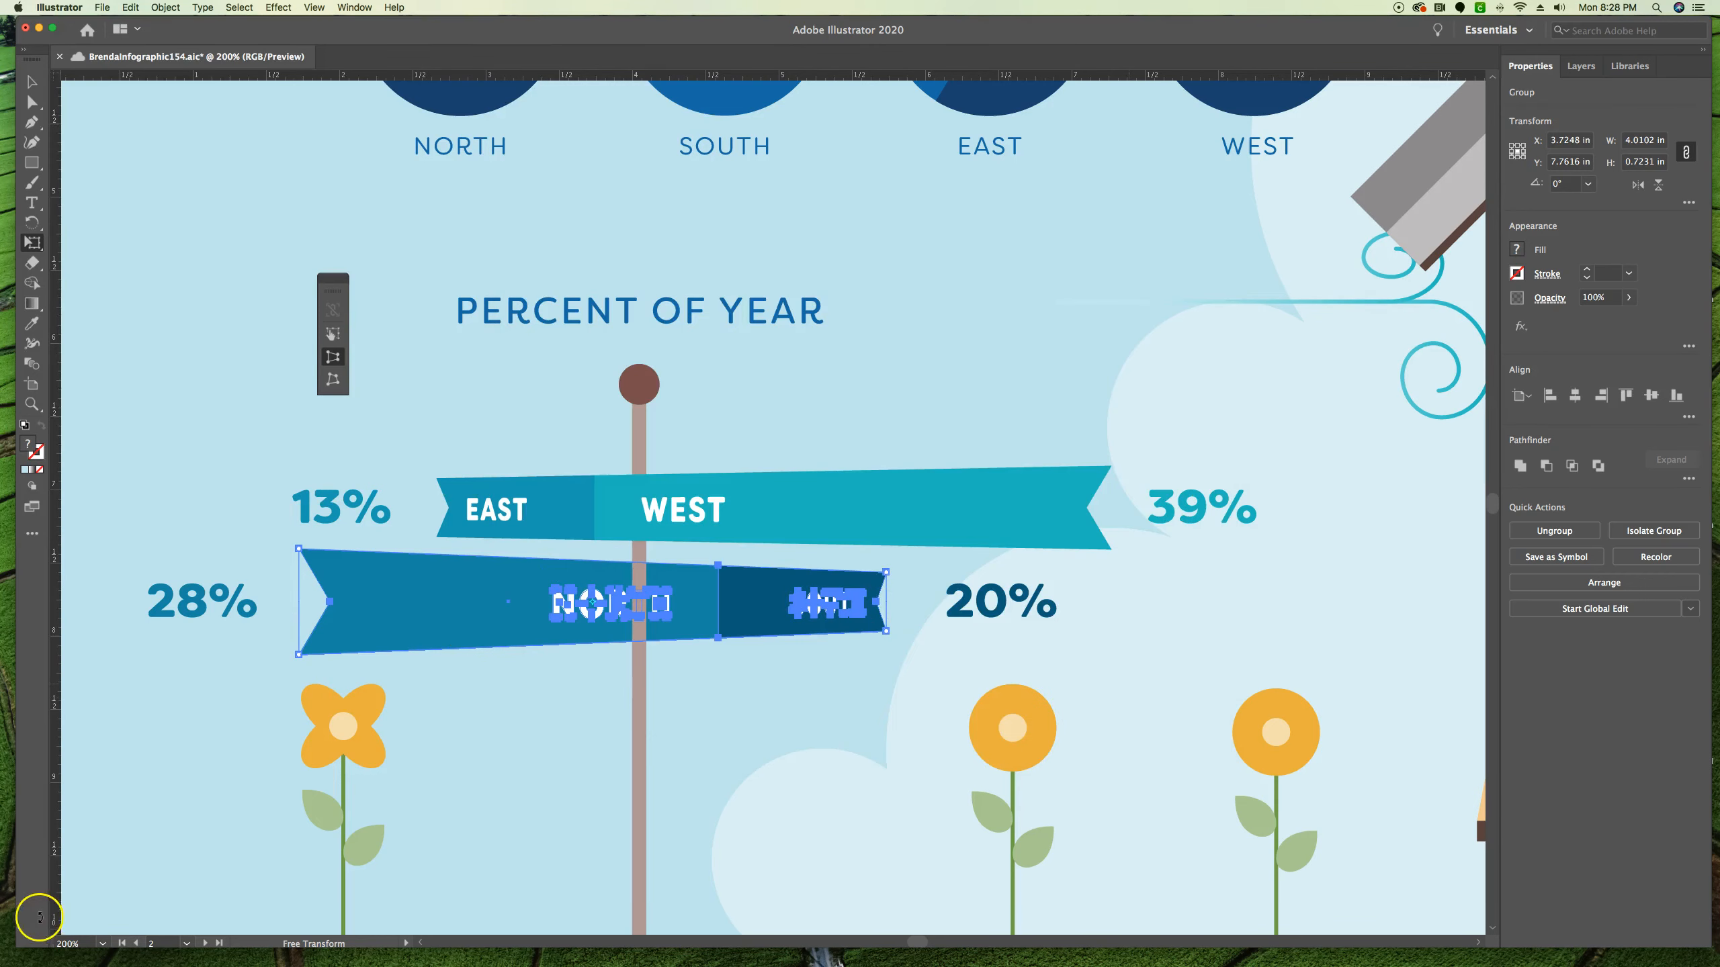